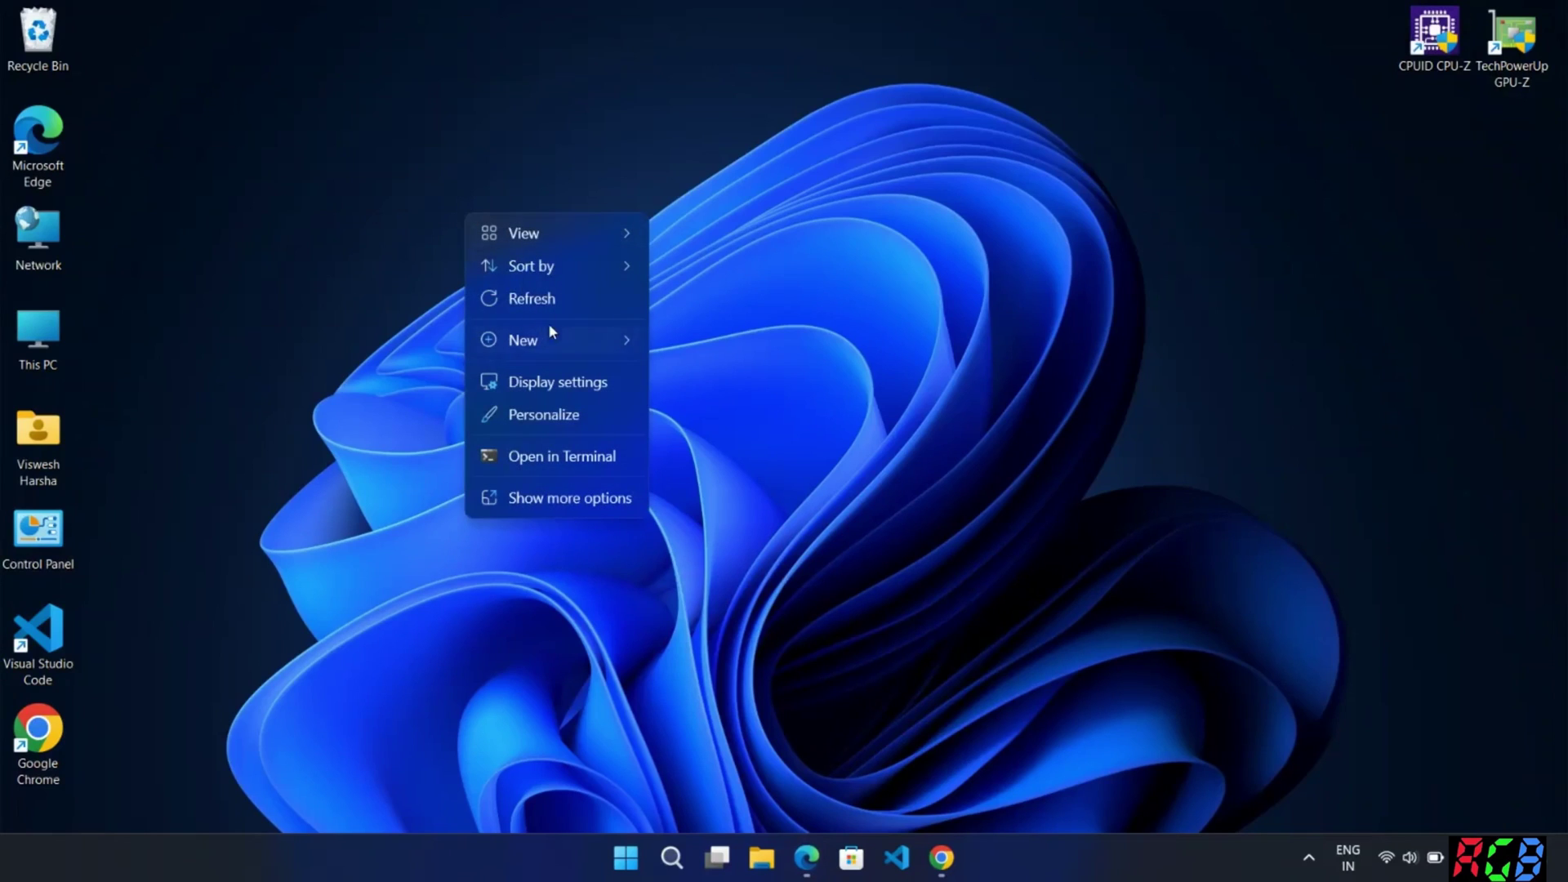
# Refresh the desktop from its right-click context menu.
pyautogui.click(564, 301)
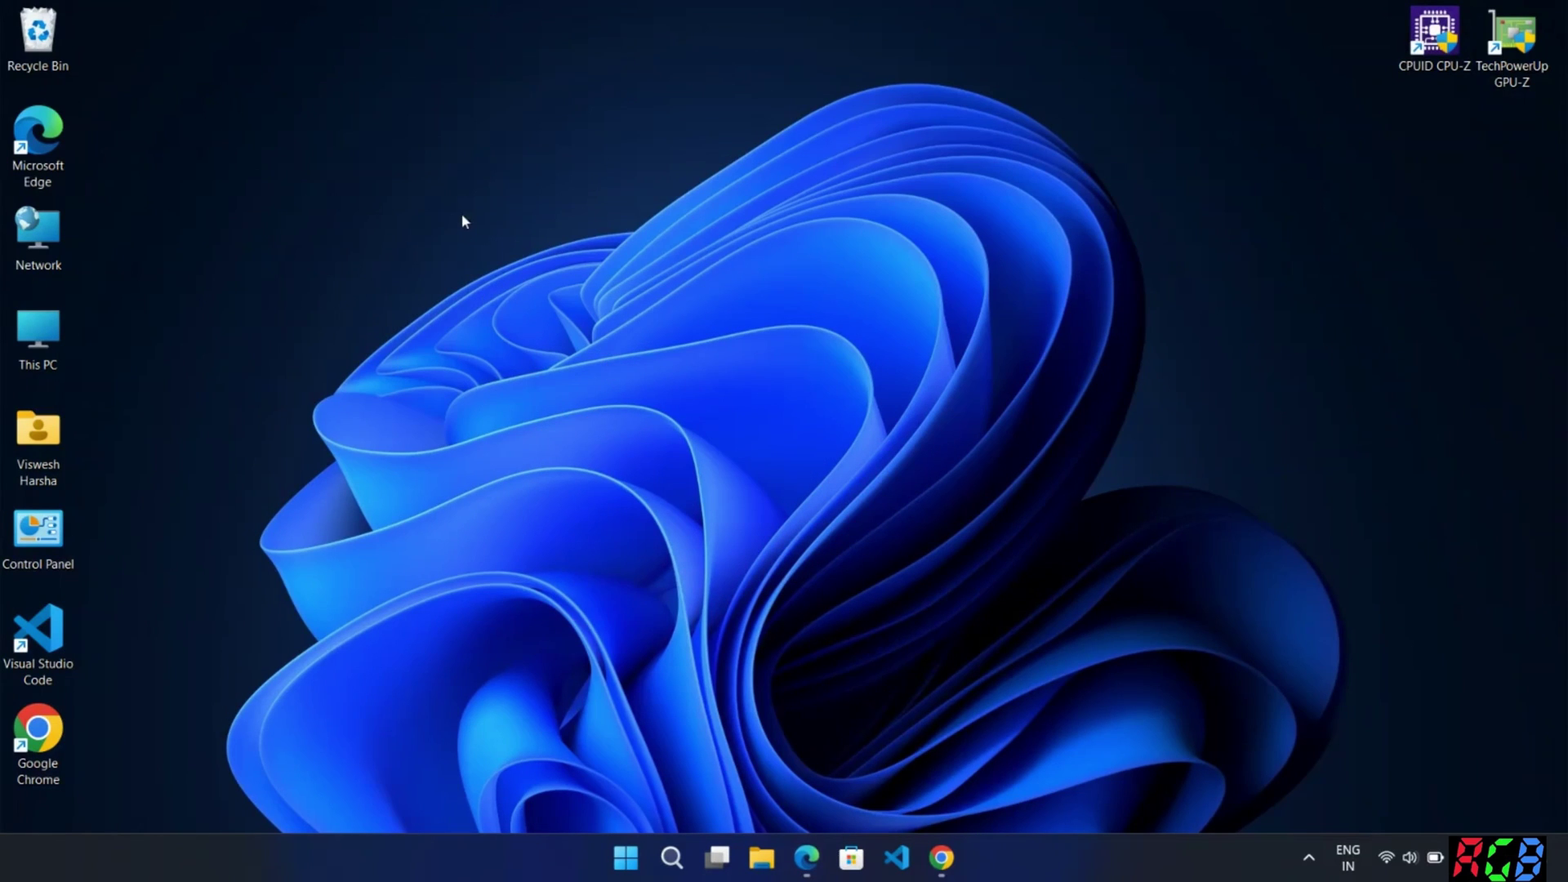
pyautogui.rightClick(464, 215)
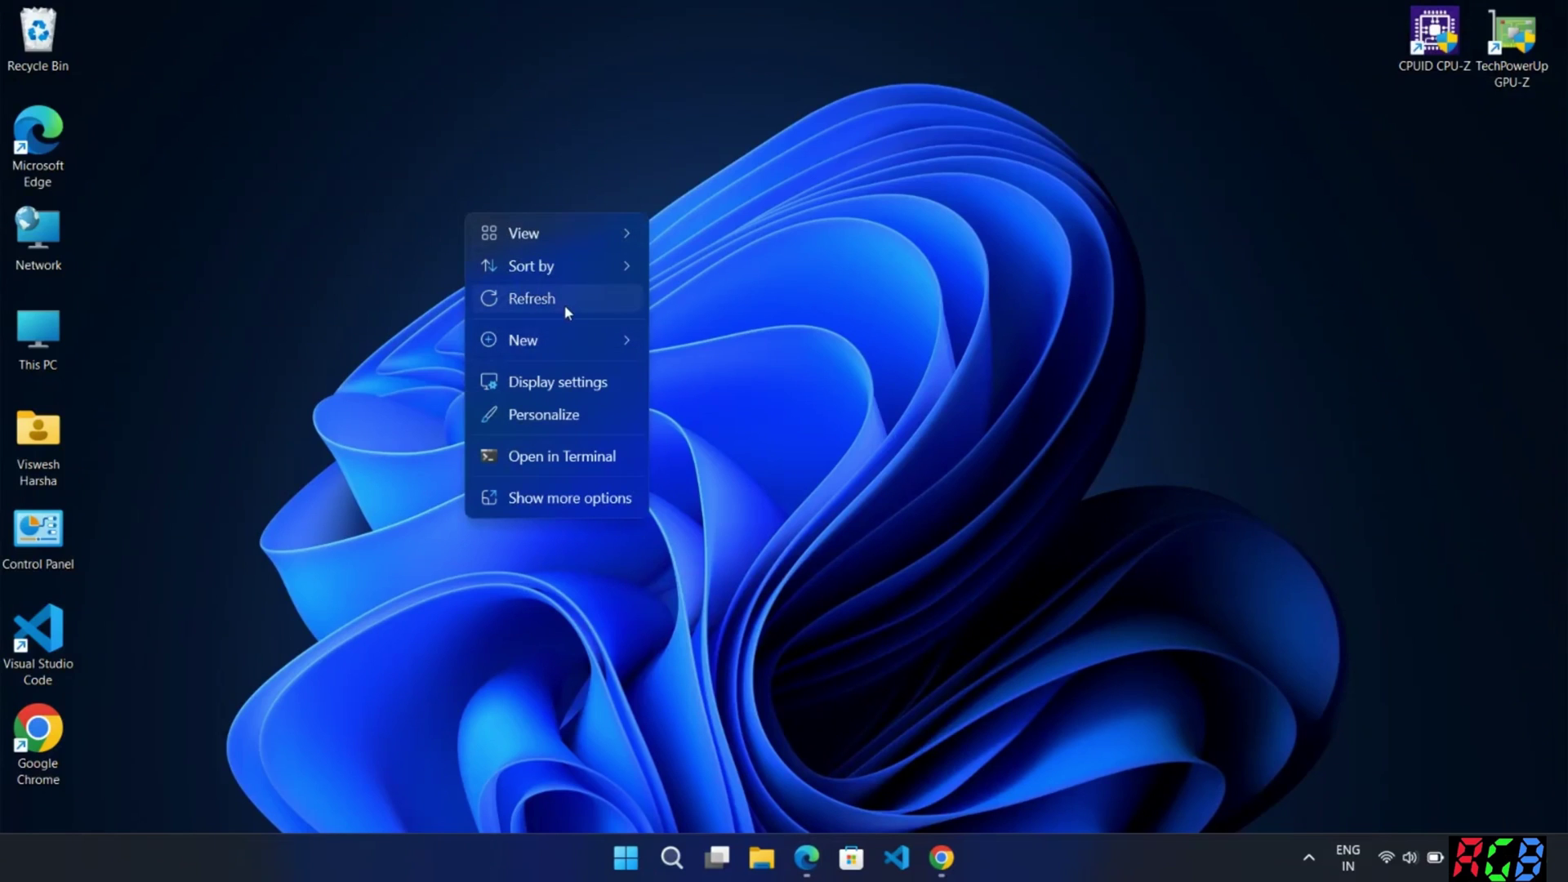
pyautogui.click(566, 305)
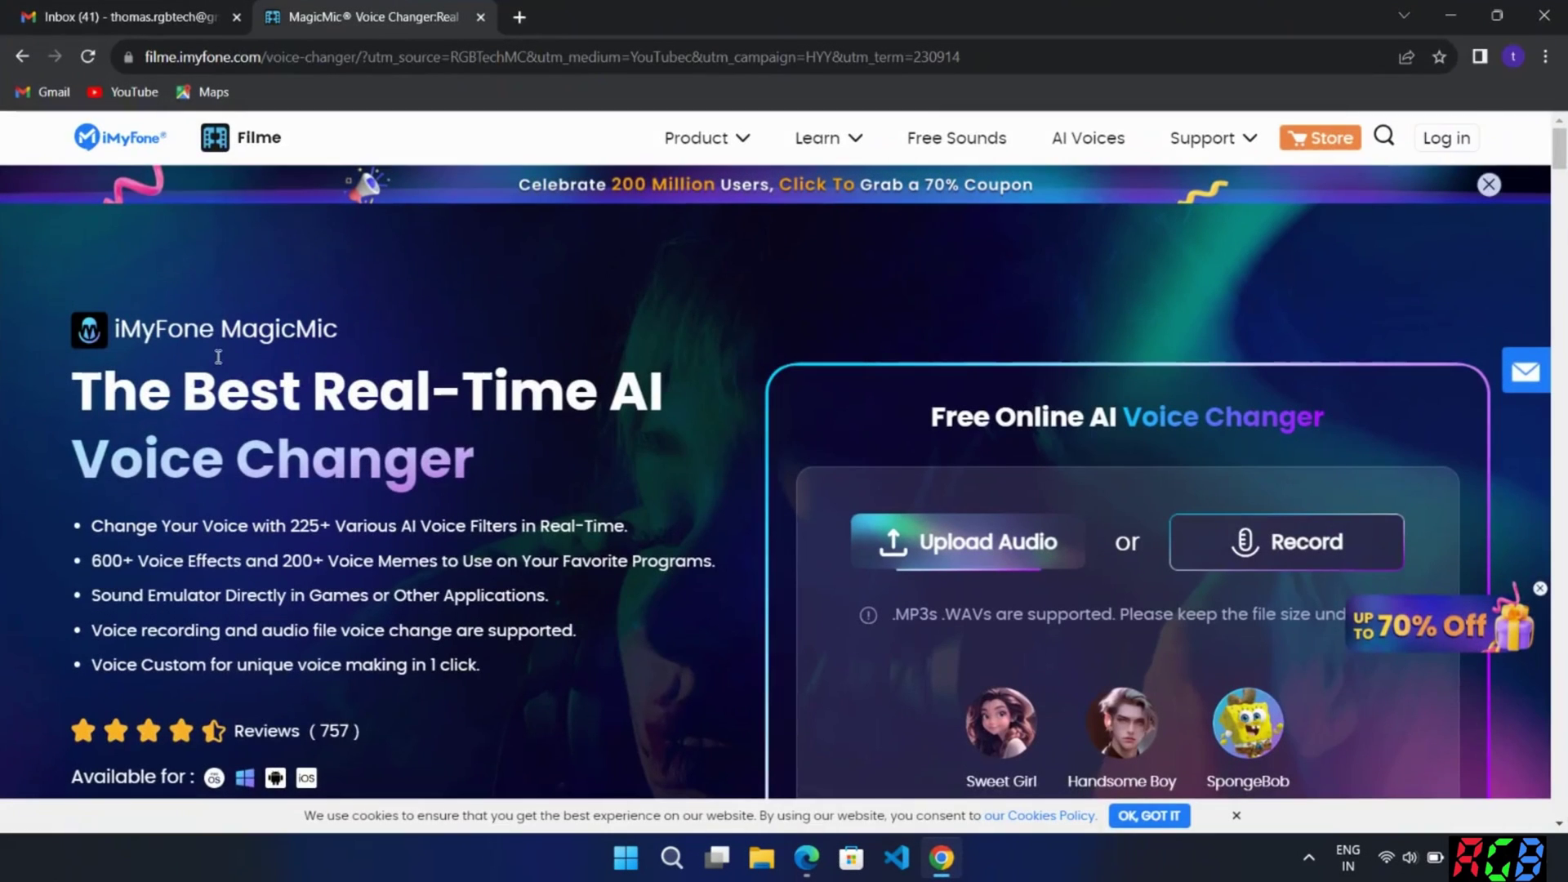
# Scroll down the MagicMic product page in Chrome to the voice demo cards.
pyautogui.scroll(-1, 770, 463)
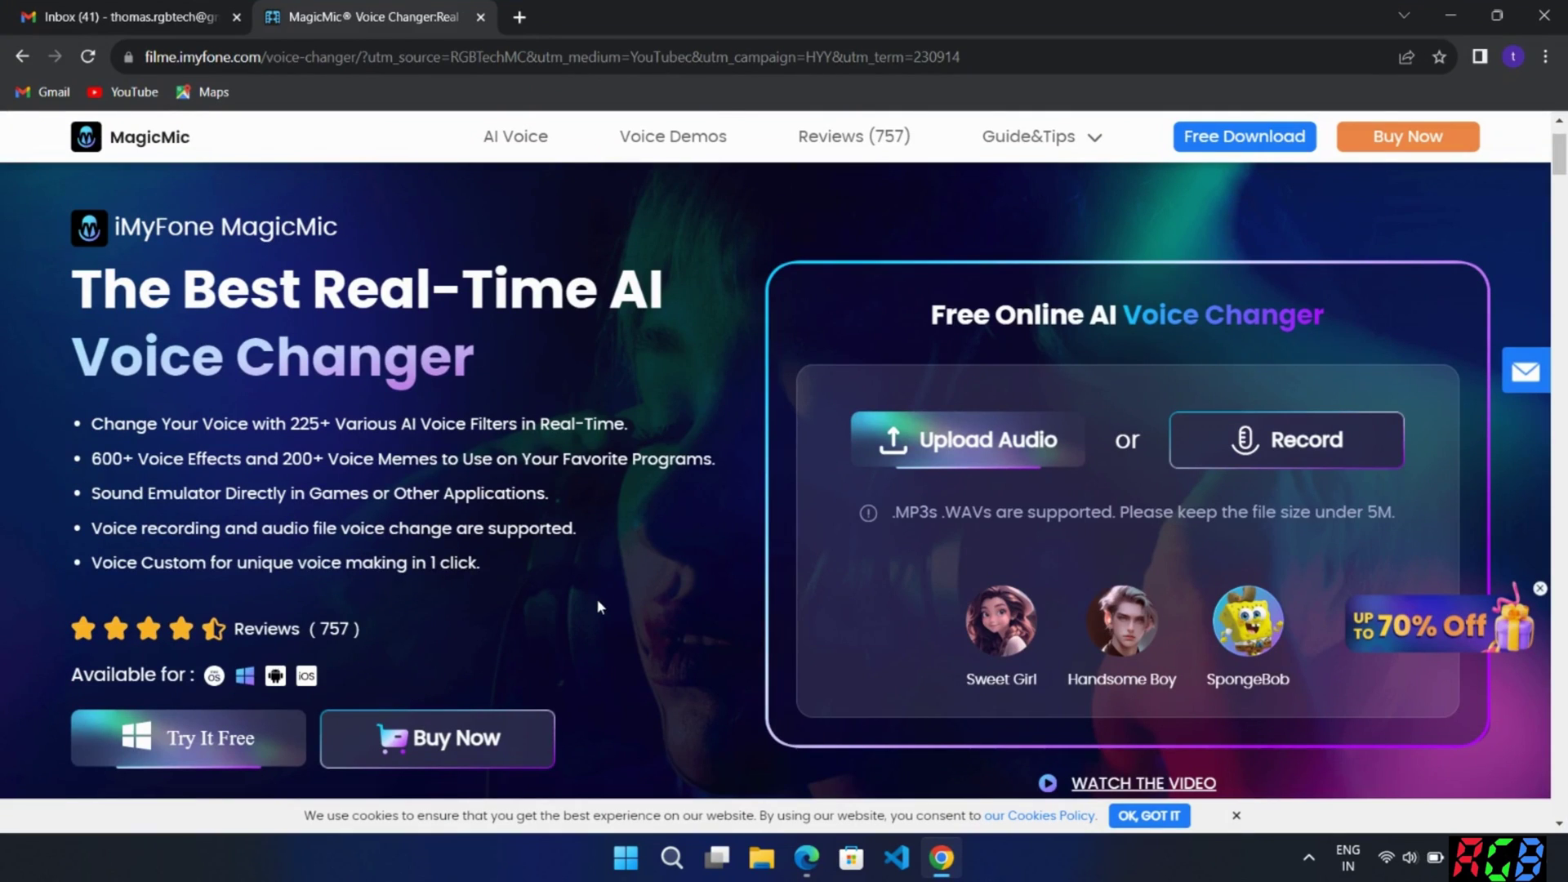
pyautogui.scroll(-4, 595, 604)
pyautogui.scroll(3, 644, 597)
pyautogui.scroll(-1, 667, 598)
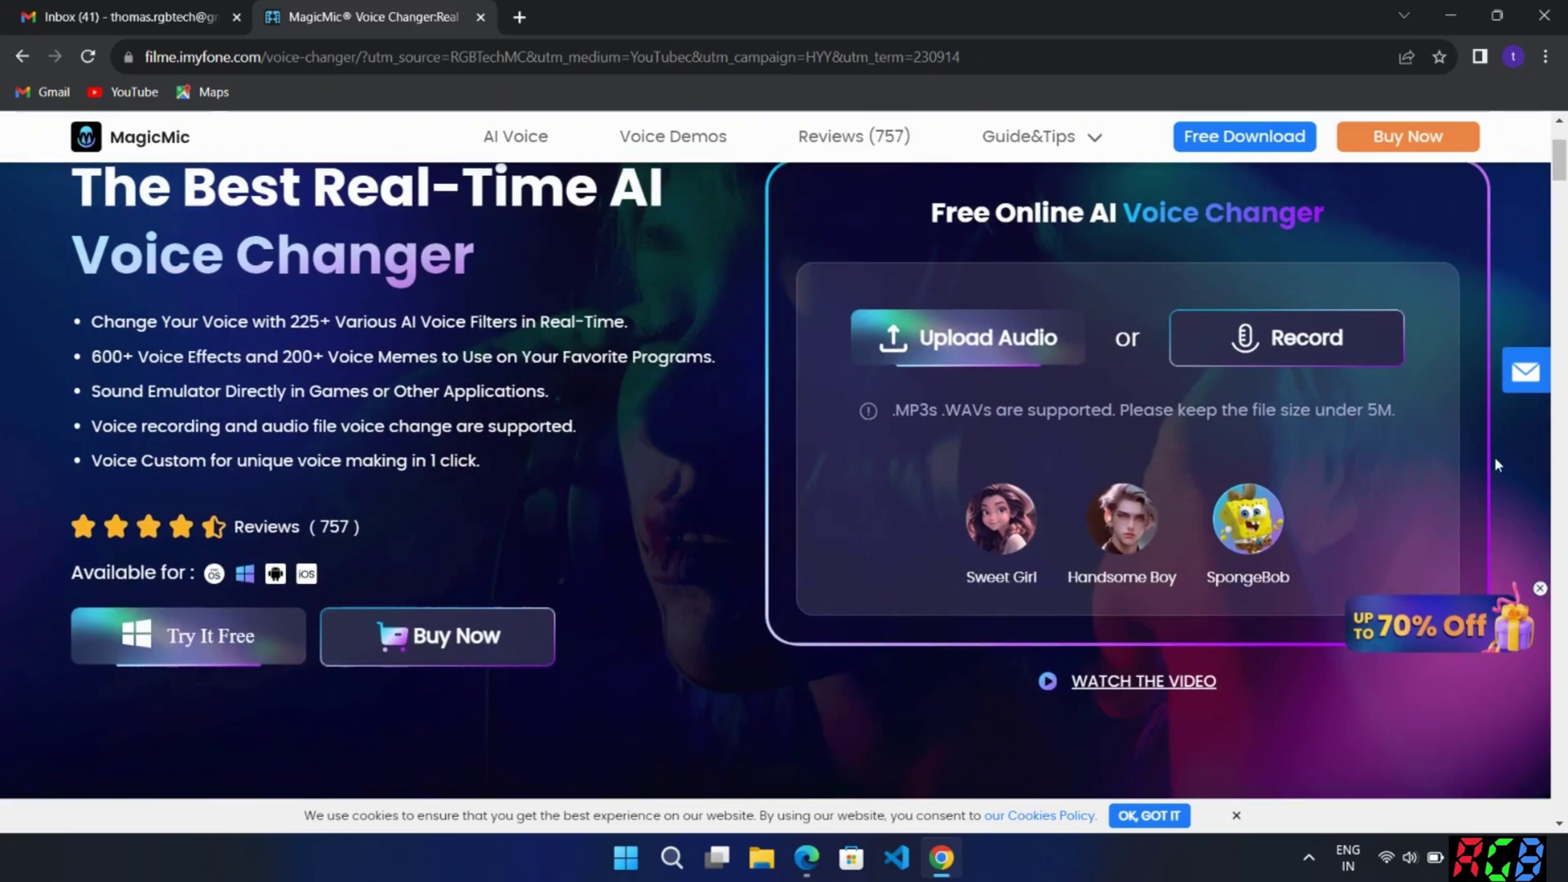
pyautogui.scroll(-5, 704, 673)
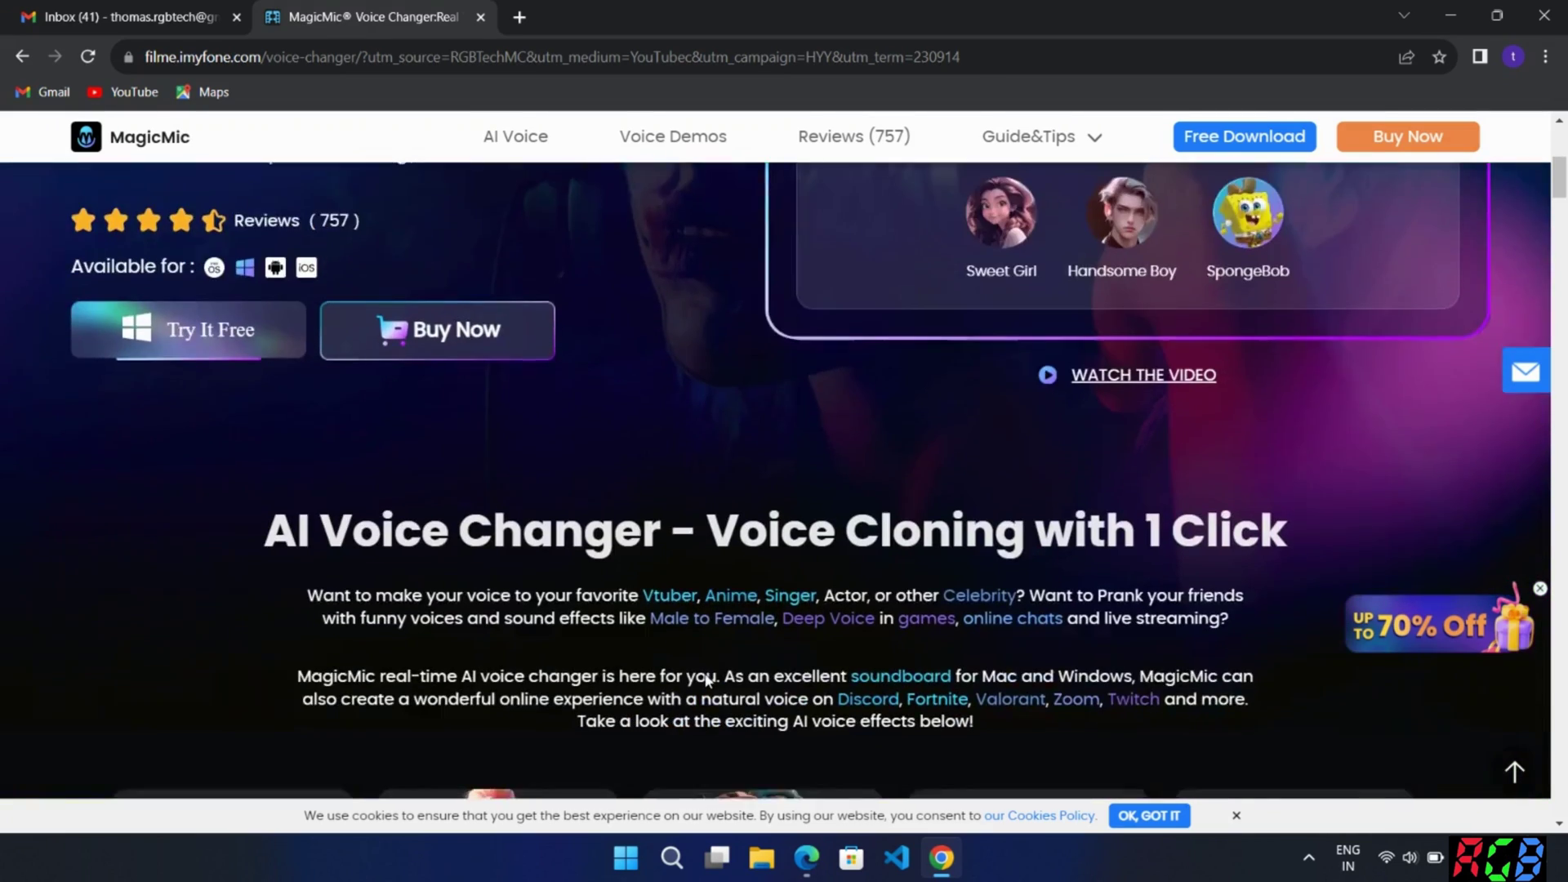
pyautogui.scroll(-3, 705, 681)
pyautogui.scroll(2, 708, 681)
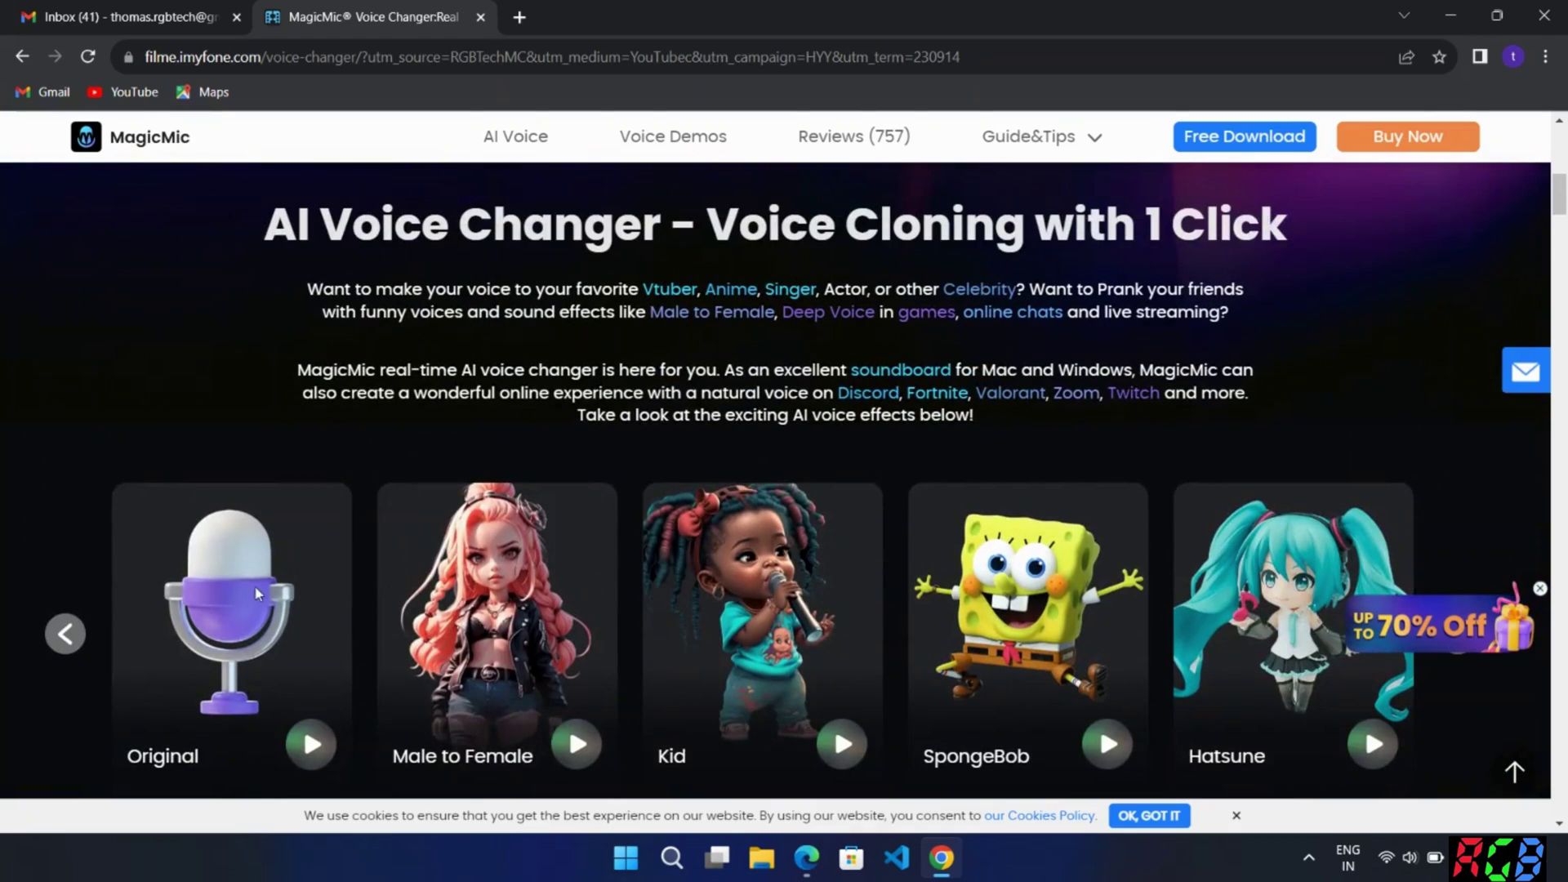
pyautogui.scroll(-1, 314, 678)
# Play the Original, Male to Female, Kid and SpongeBob demos, then start the free trial download.
pyautogui.click(300, 645)
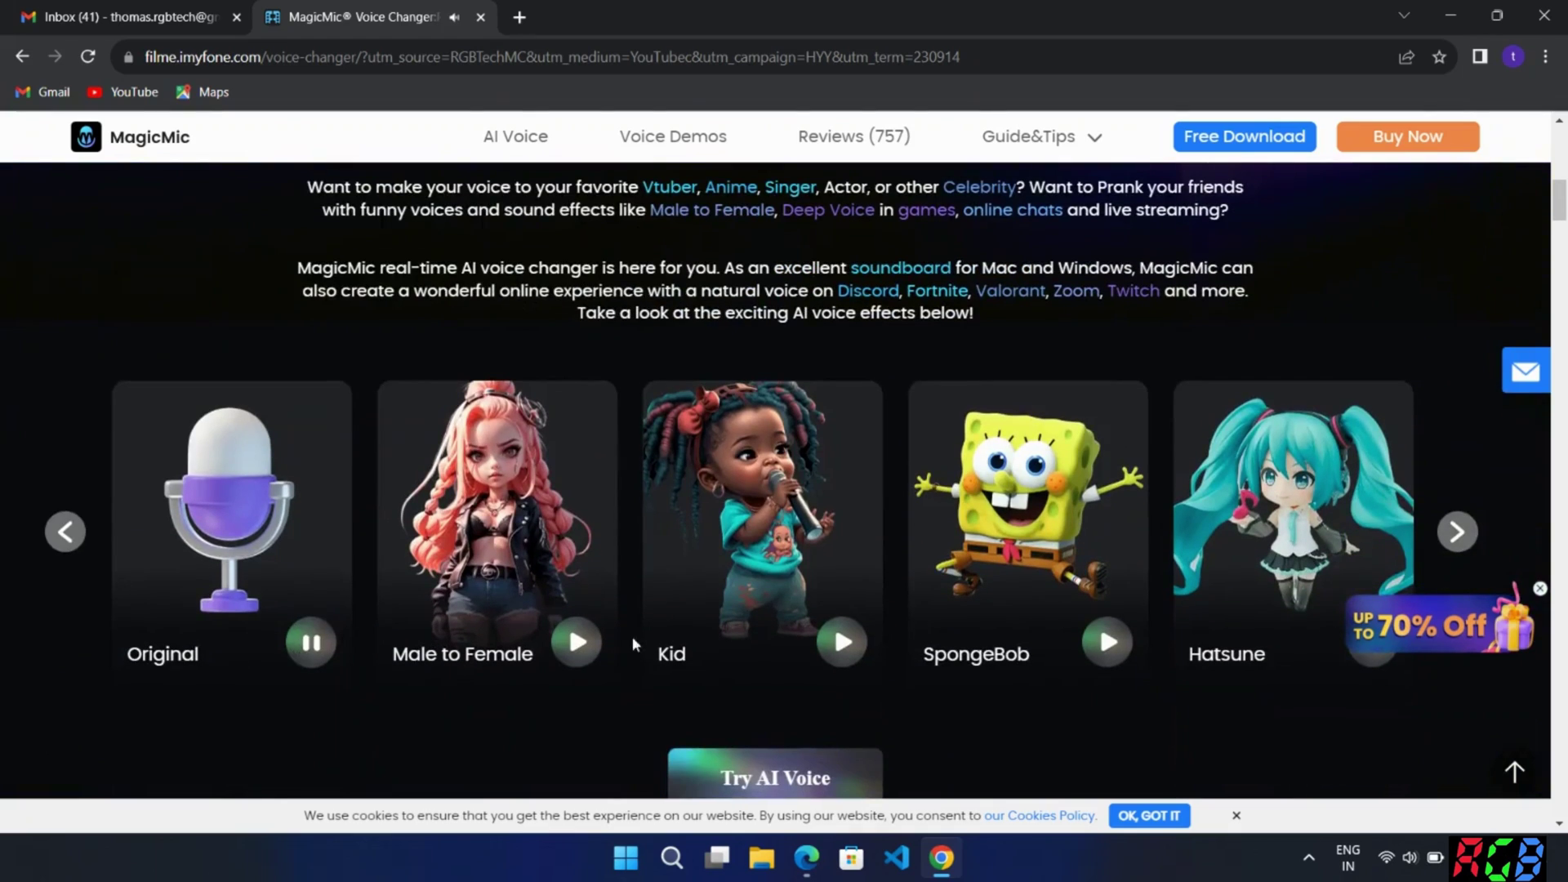
pyautogui.click(577, 642)
pyautogui.click(841, 643)
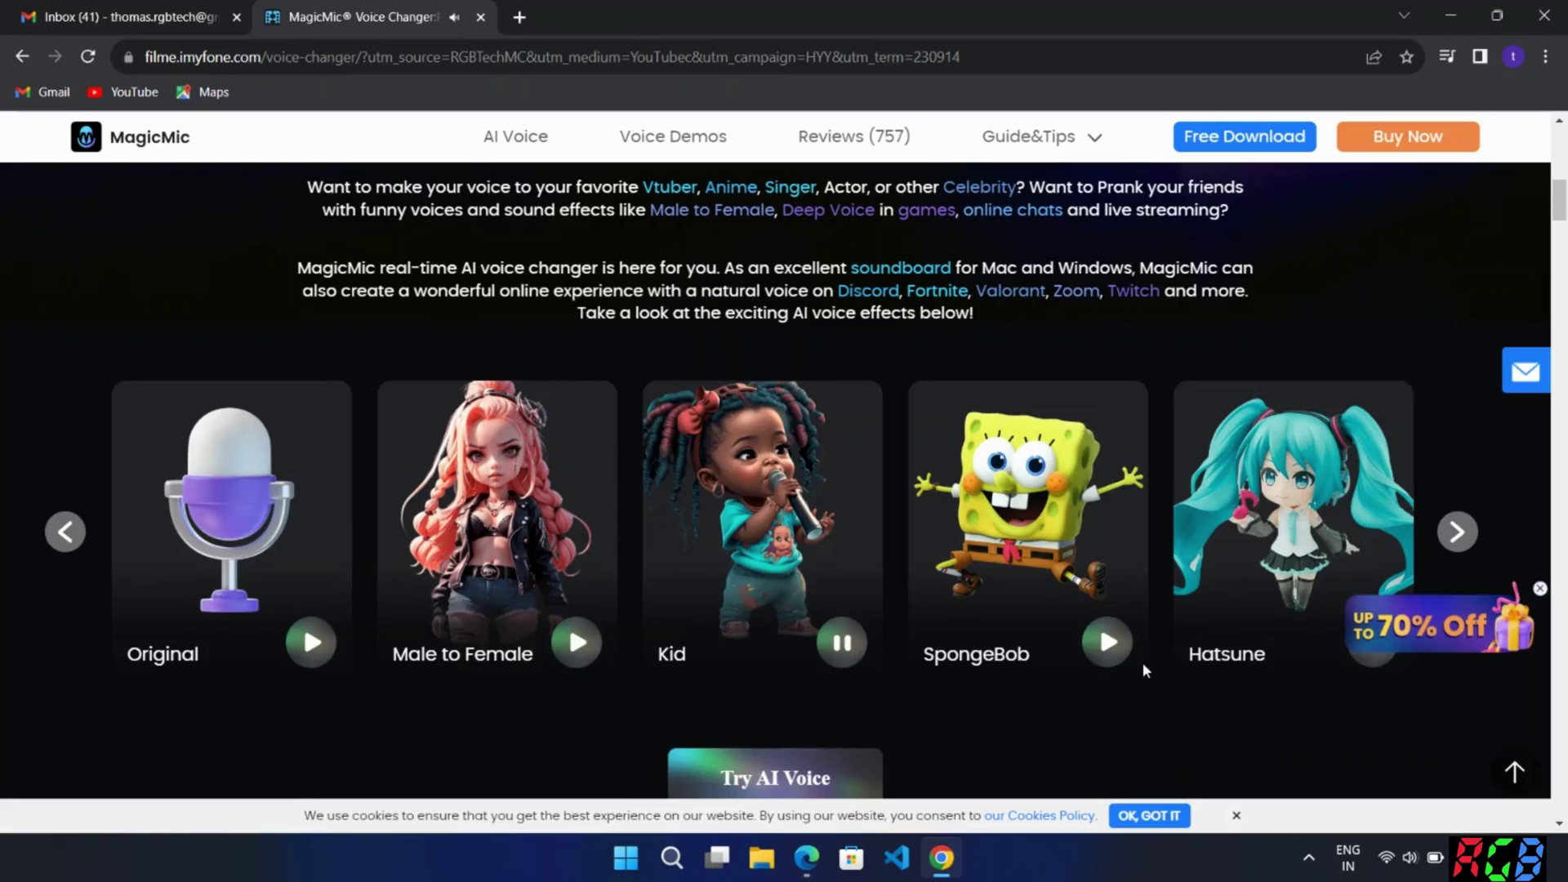
pyautogui.click(1108, 644)
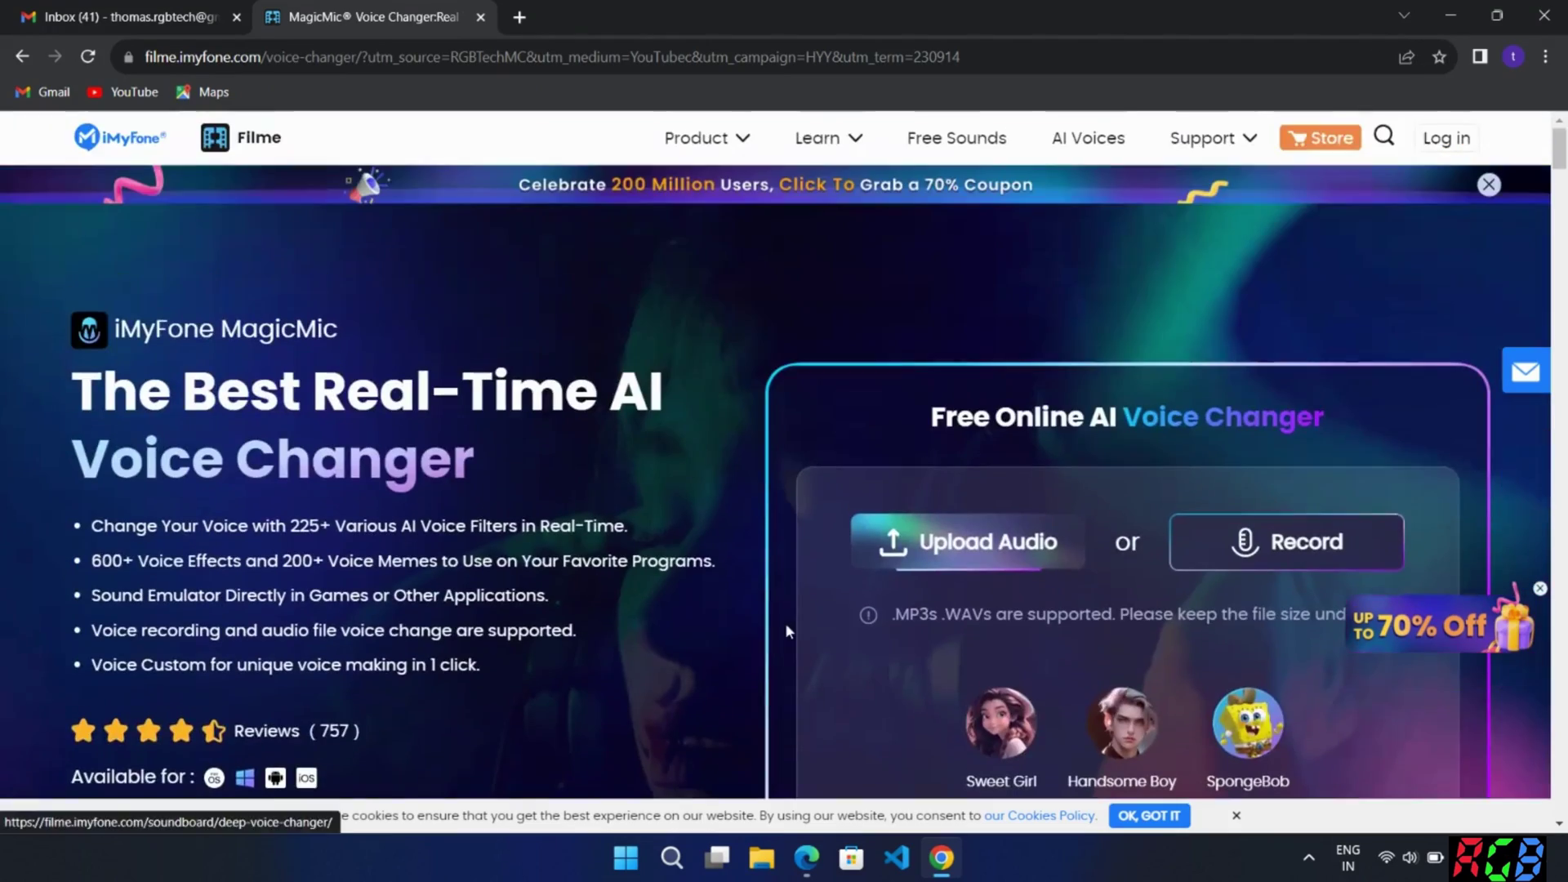
pyautogui.scroll(-3, 786, 622)
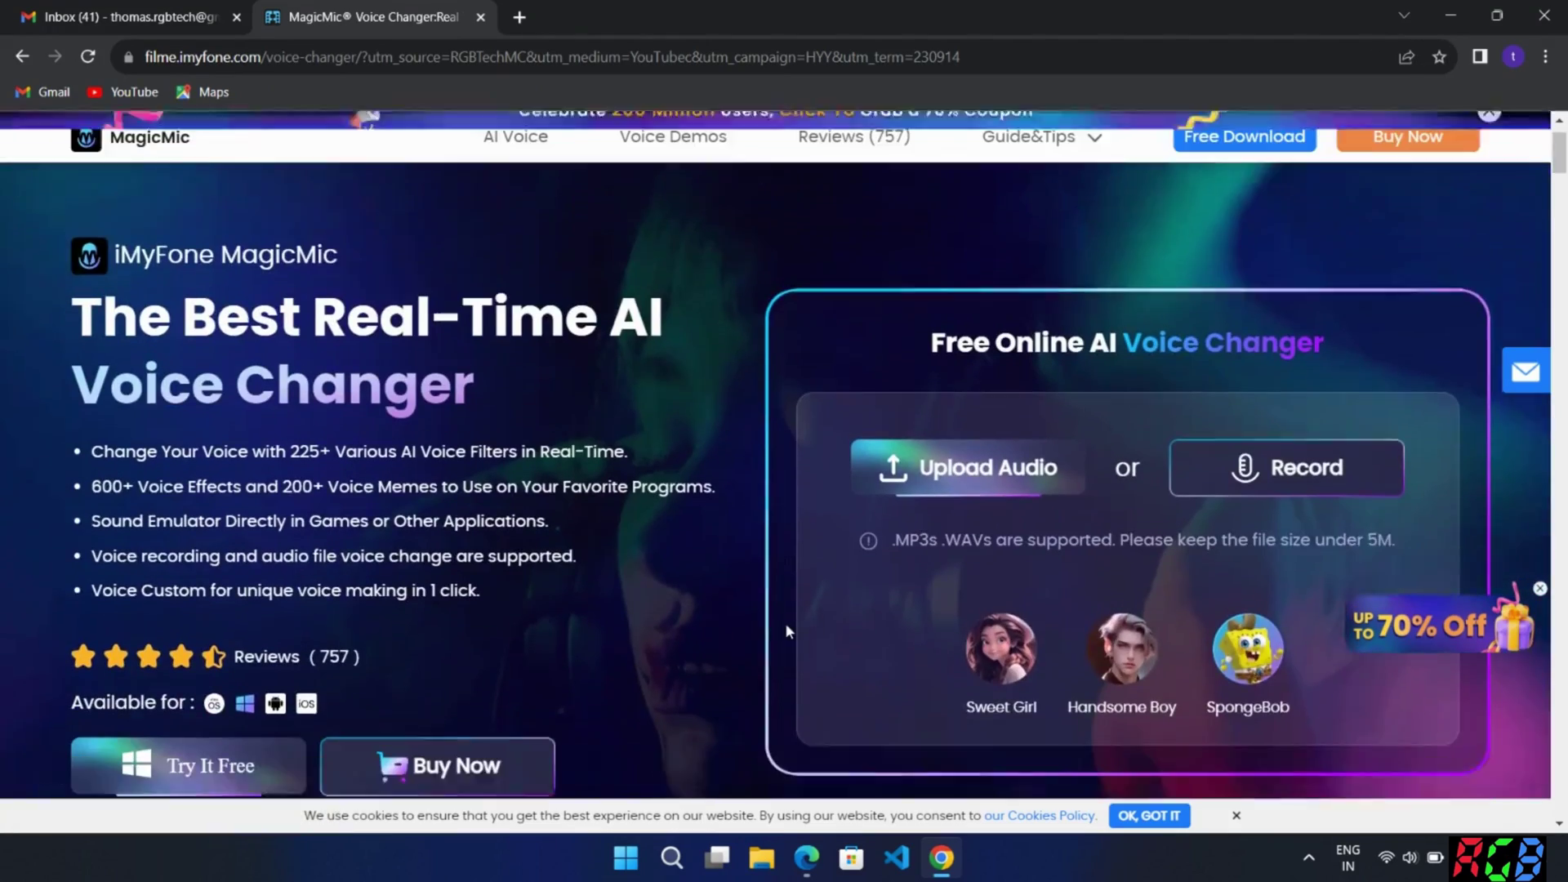
pyautogui.click(214, 646)
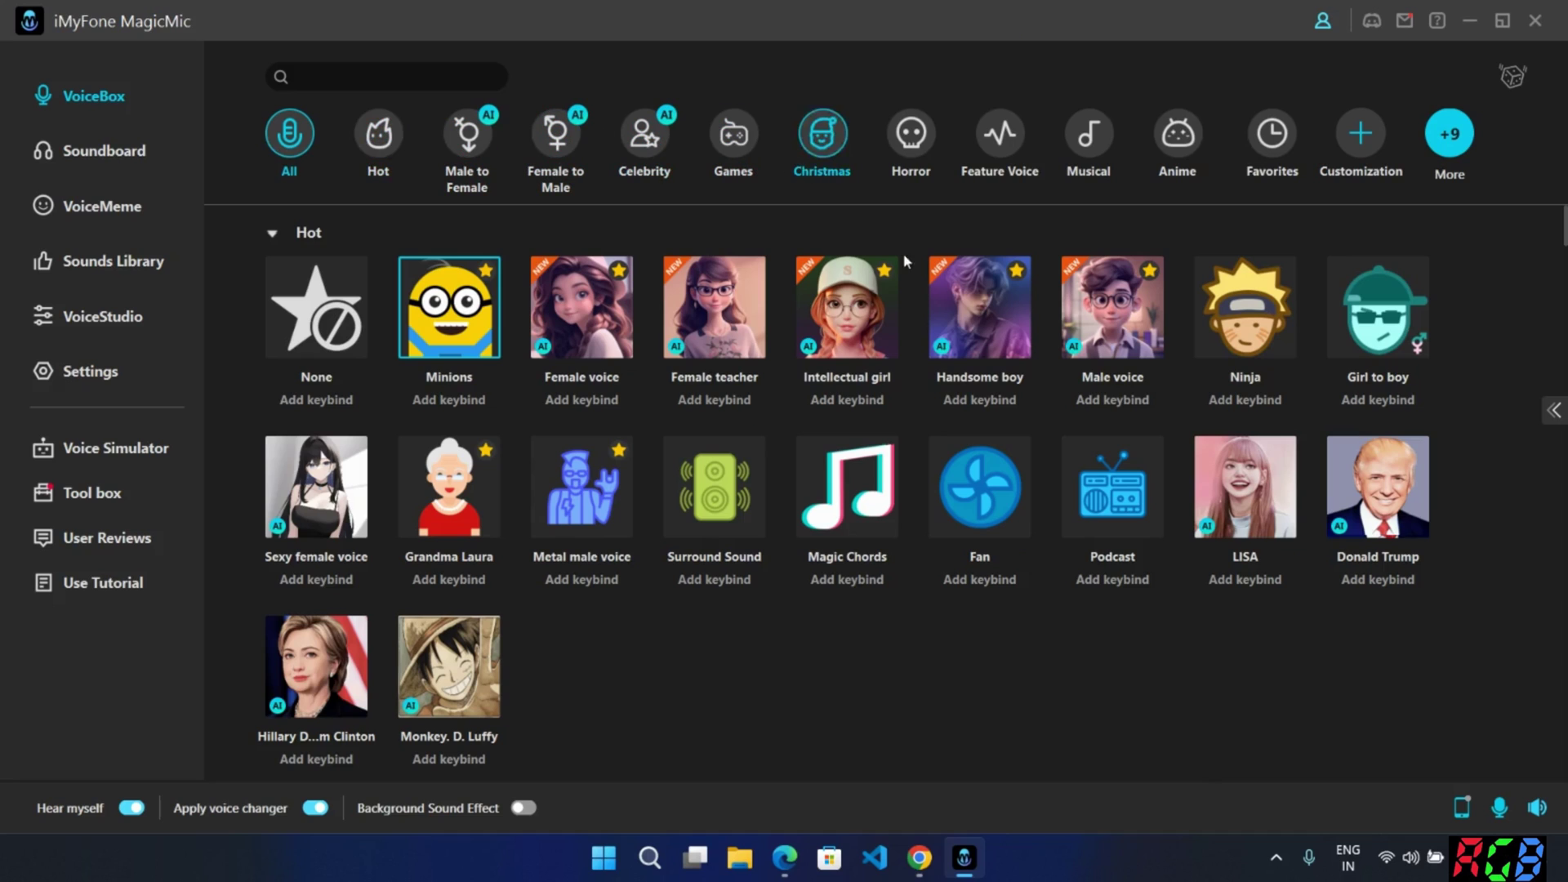
# Browse the VoiceBox voice grid, then view the Soundboard and VoiceMeme pages.
pyautogui.scroll(-2, 1118, 501)
pyautogui.scroll(-15, 1115, 493)
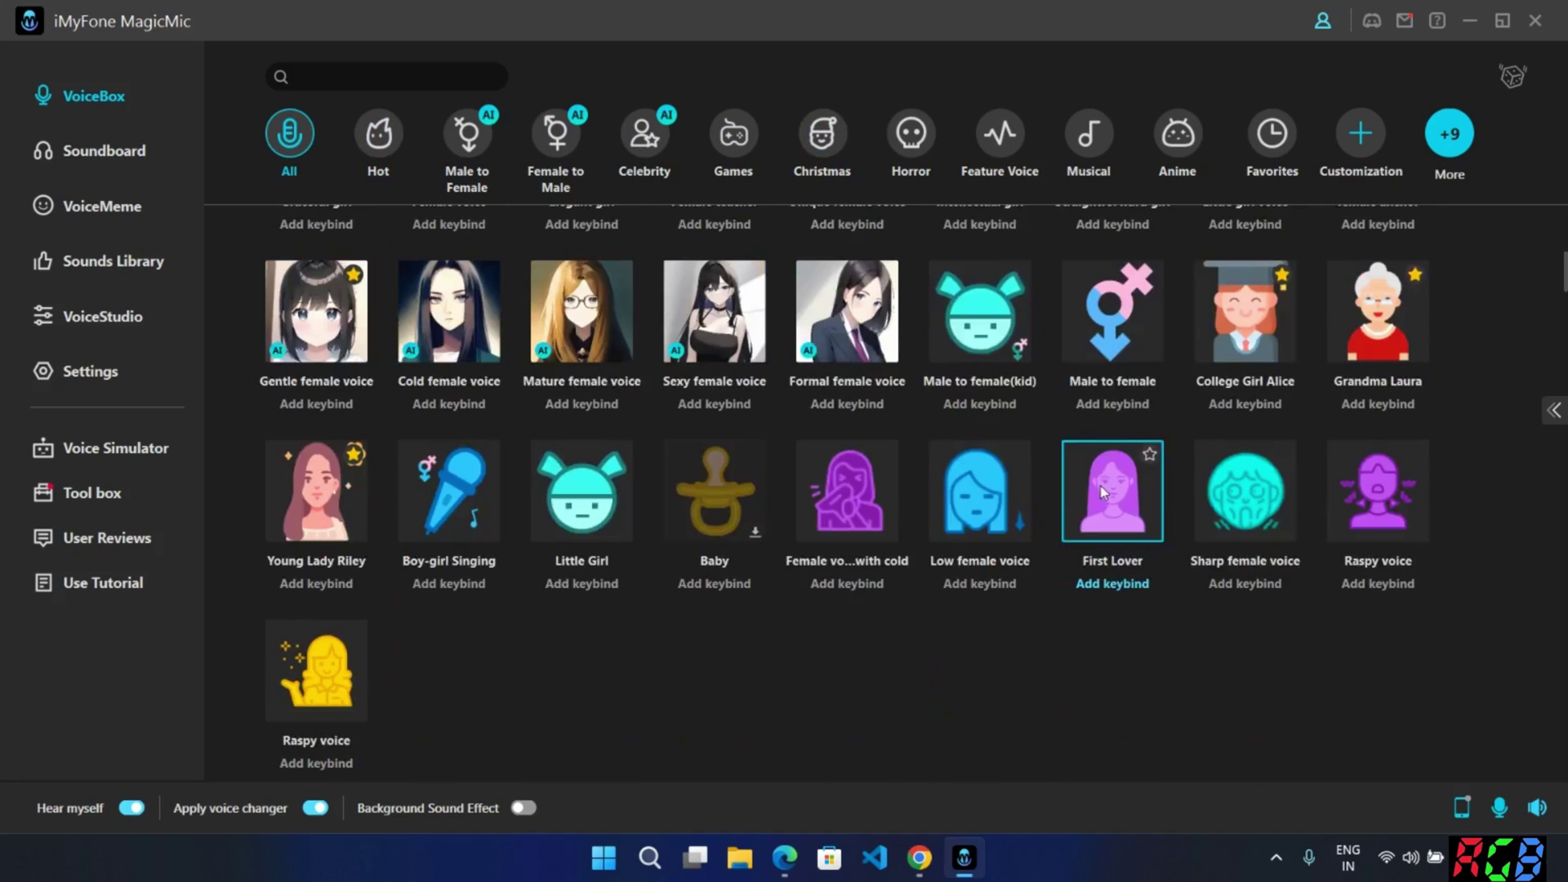
pyautogui.scroll(15, 1104, 488)
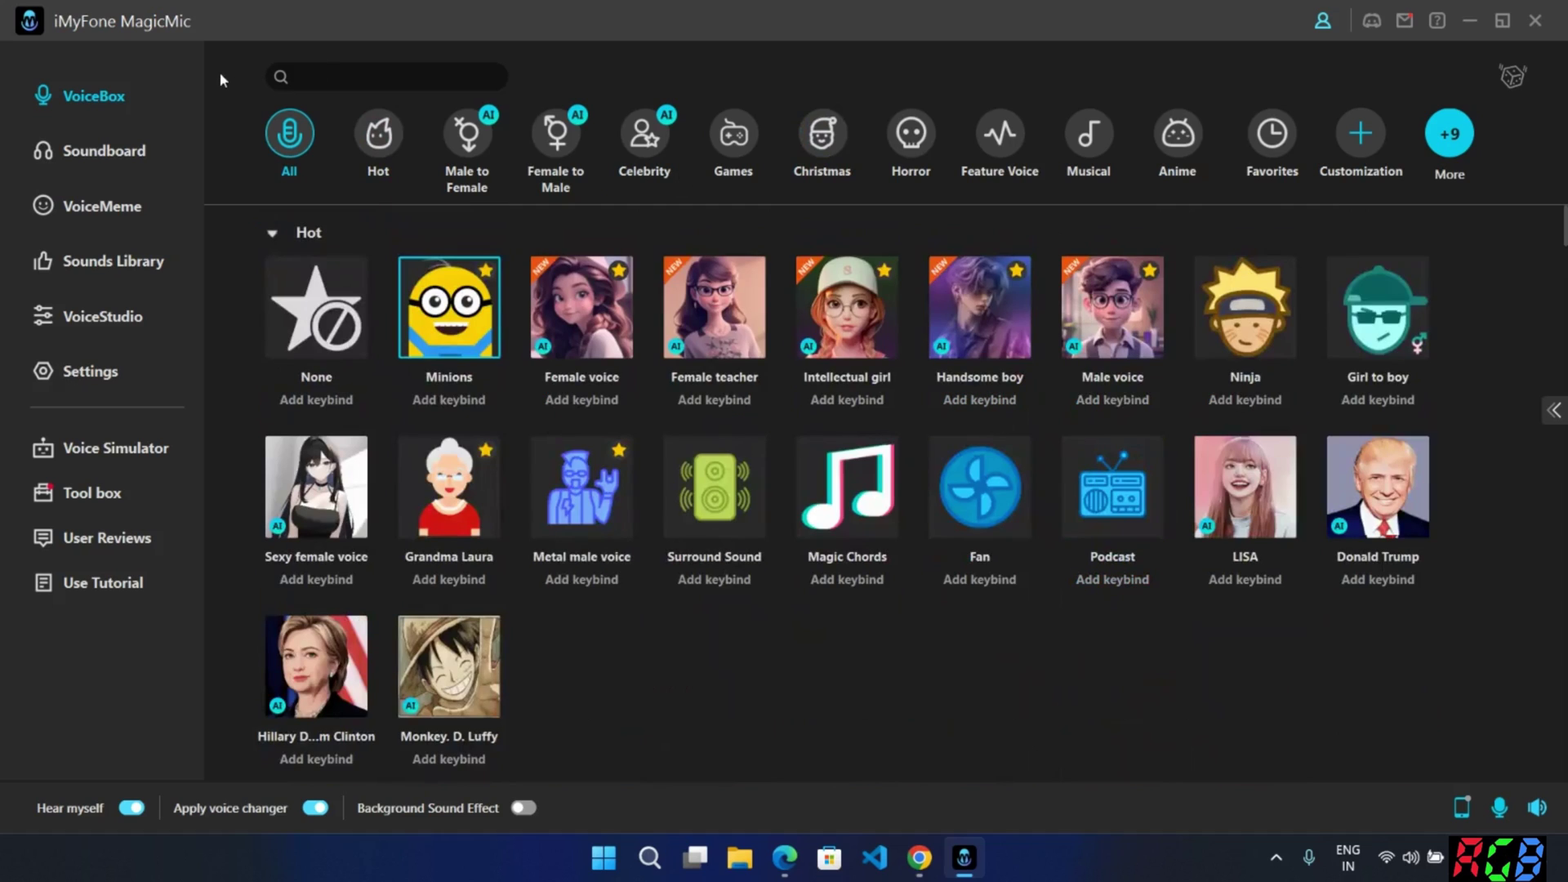
pyautogui.click(112, 149)
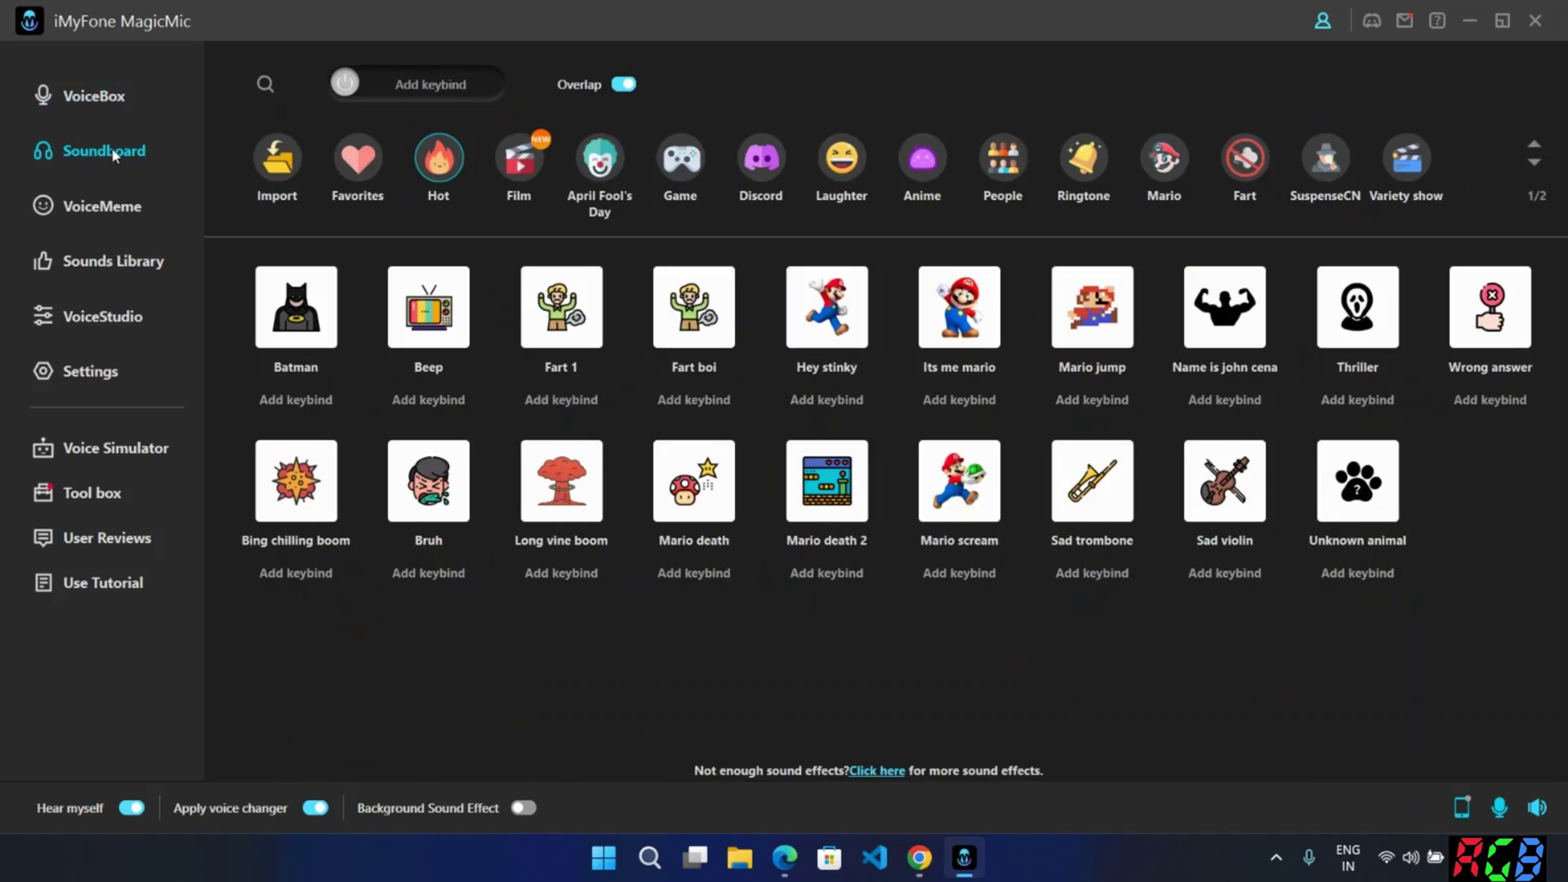
pyautogui.click(102, 206)
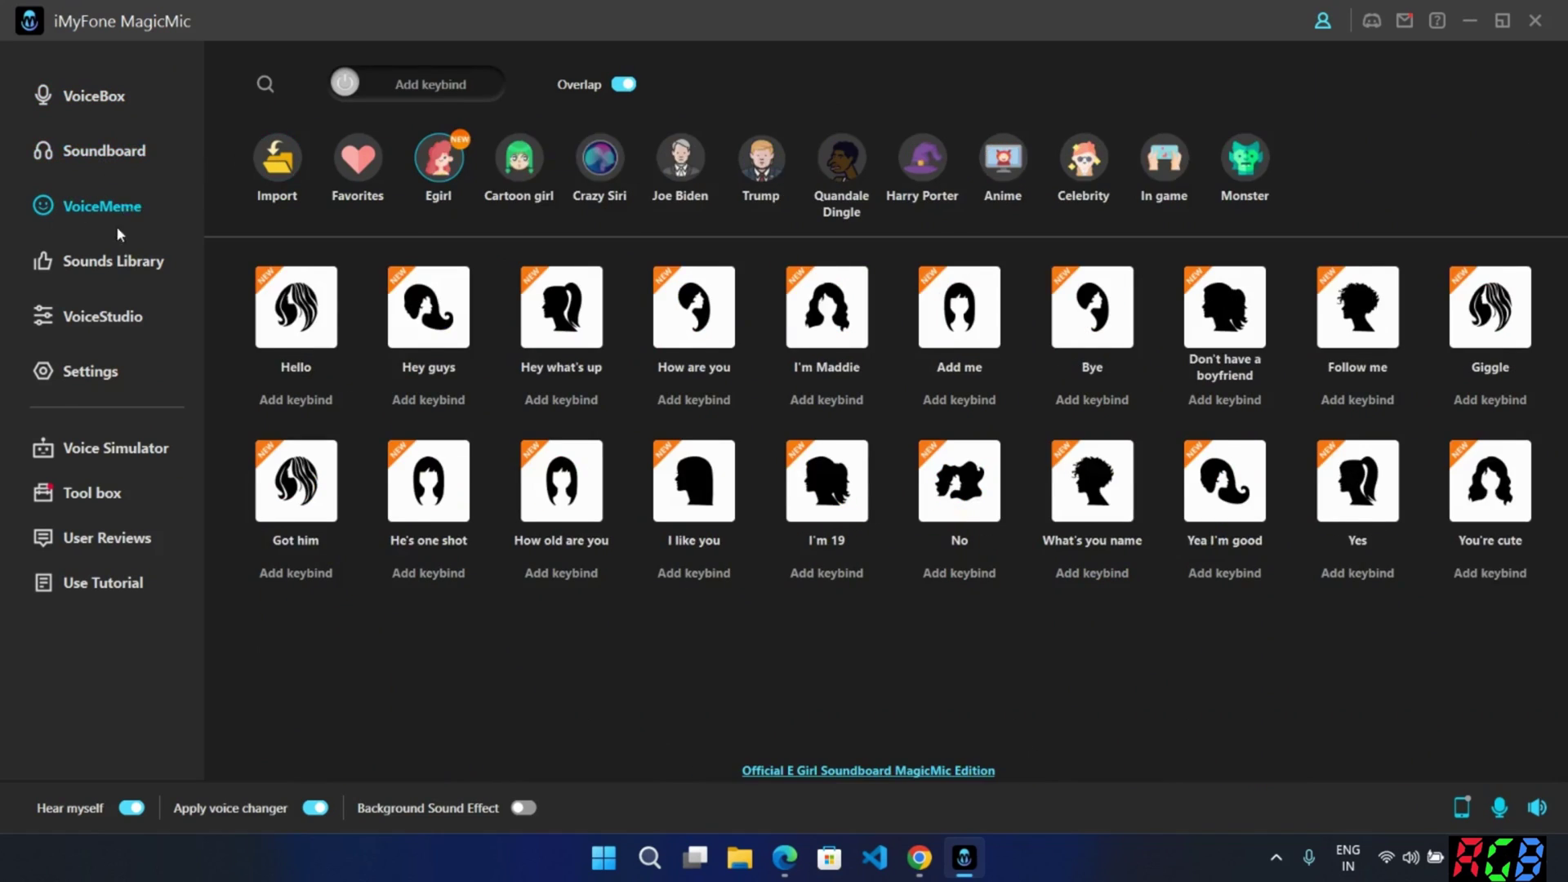
# View the Sounds Library, then VoiceStudio with its 3-EQ, Chorus and Reverb effects.
pyautogui.click(102, 260)
pyautogui.click(99, 319)
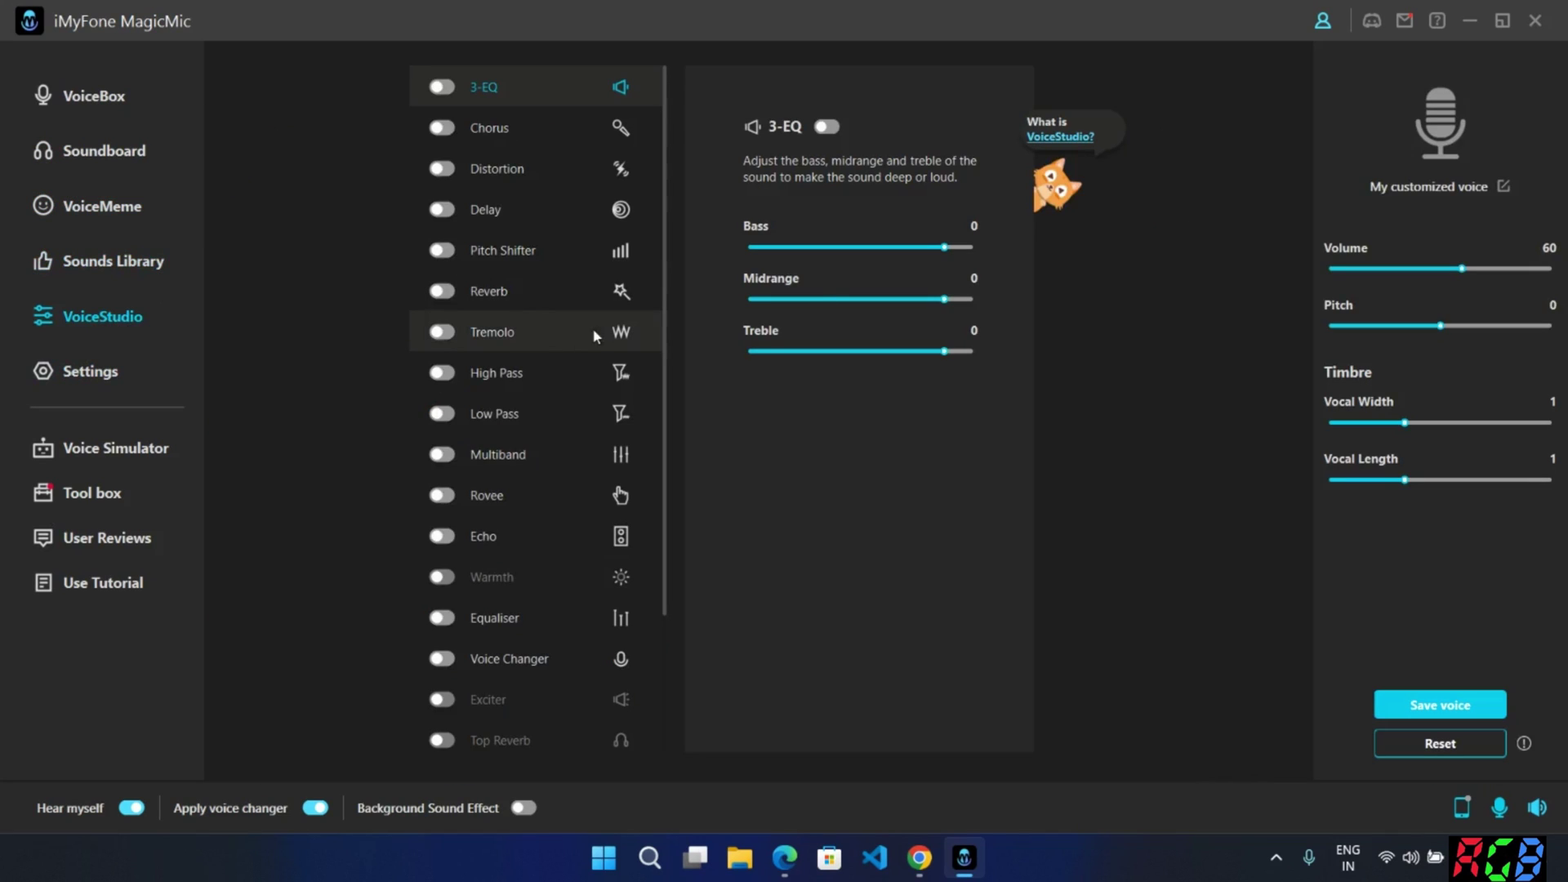
pyautogui.scroll(-3, 571, 330)
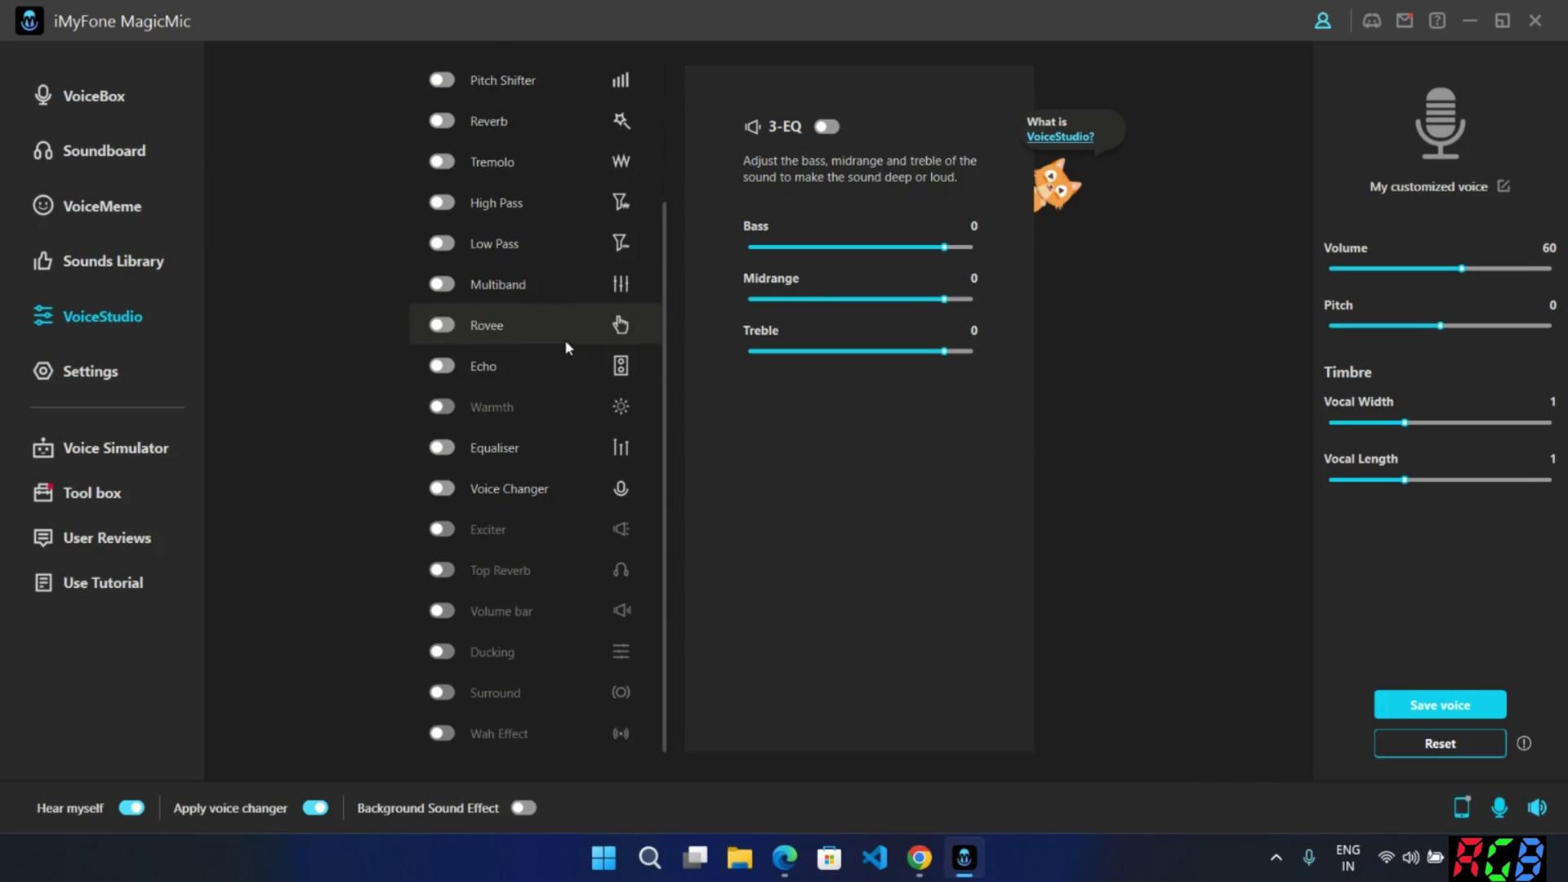
pyautogui.scroll(3, 565, 340)
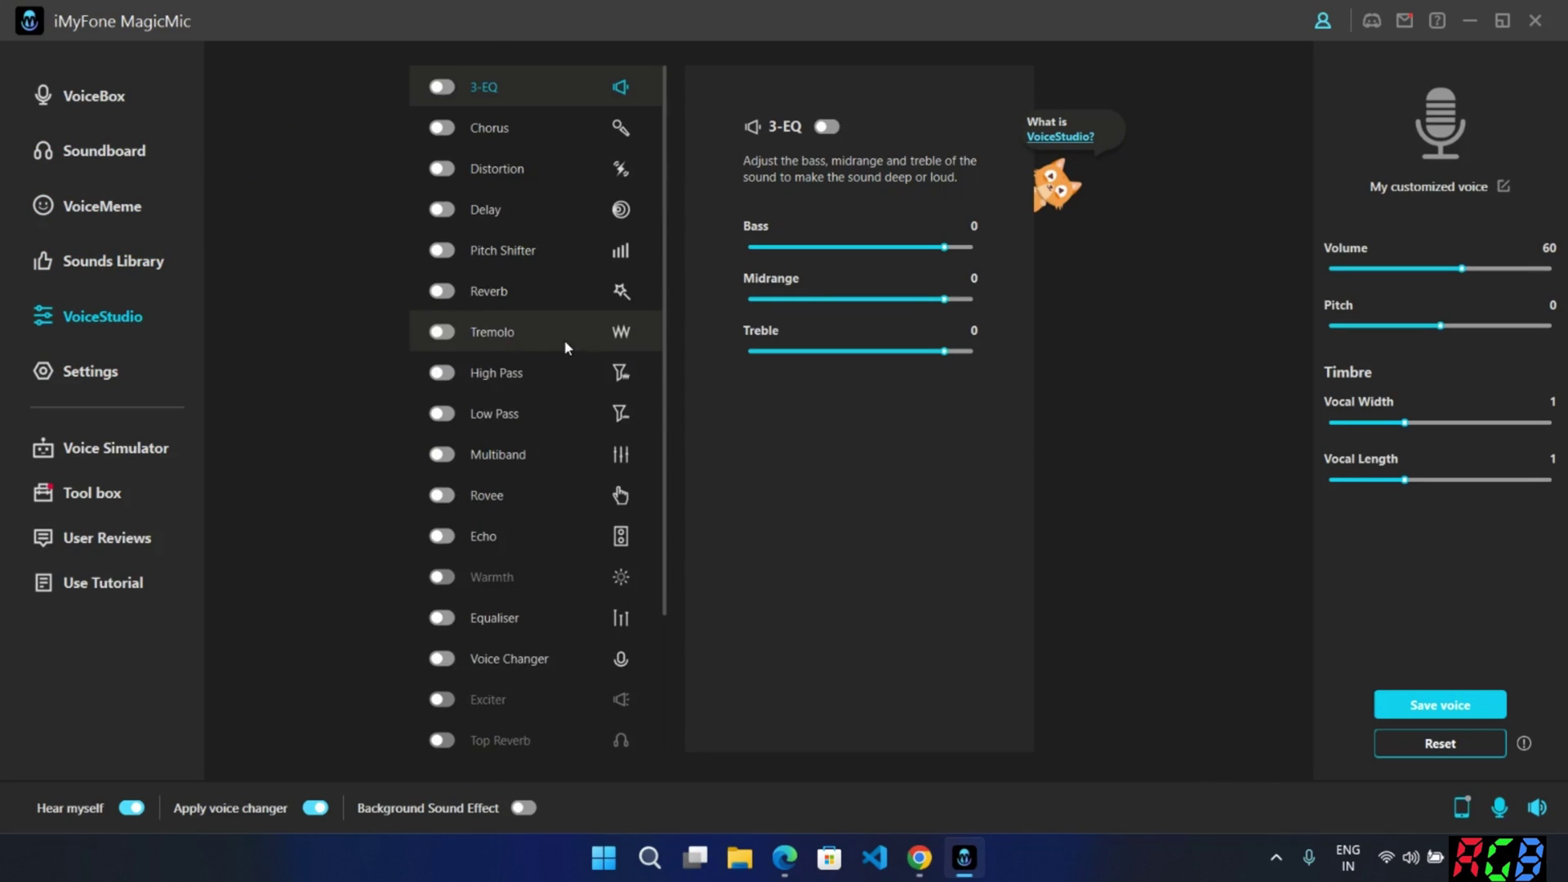
# Keep Microphone Array as input at volume 90 in Settings, then return to VoiceBox.
pyautogui.click(100, 373)
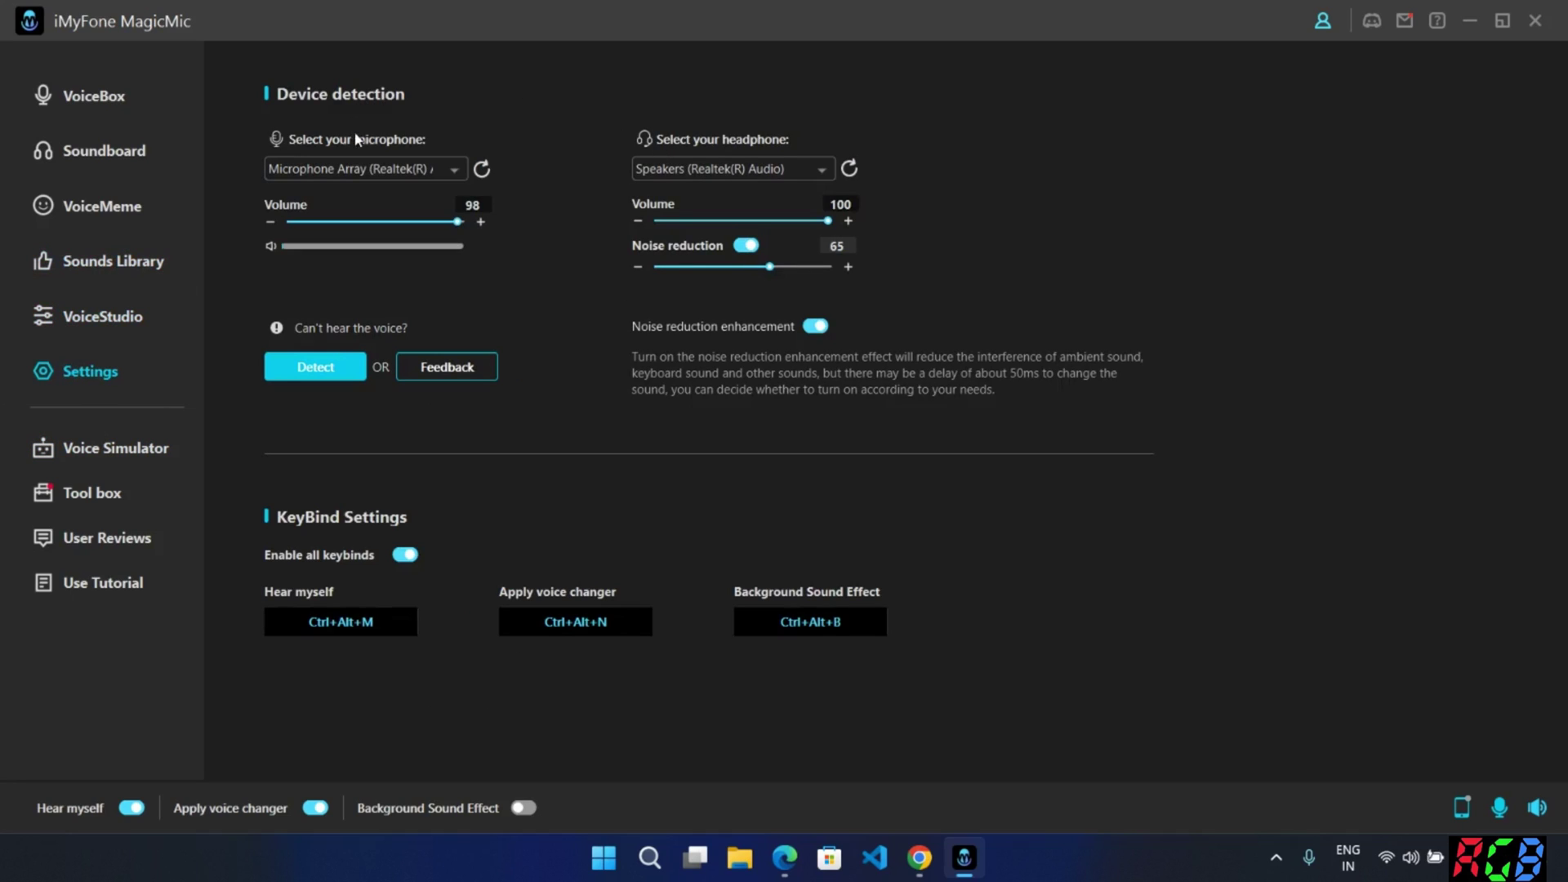
pyautogui.click(422, 172)
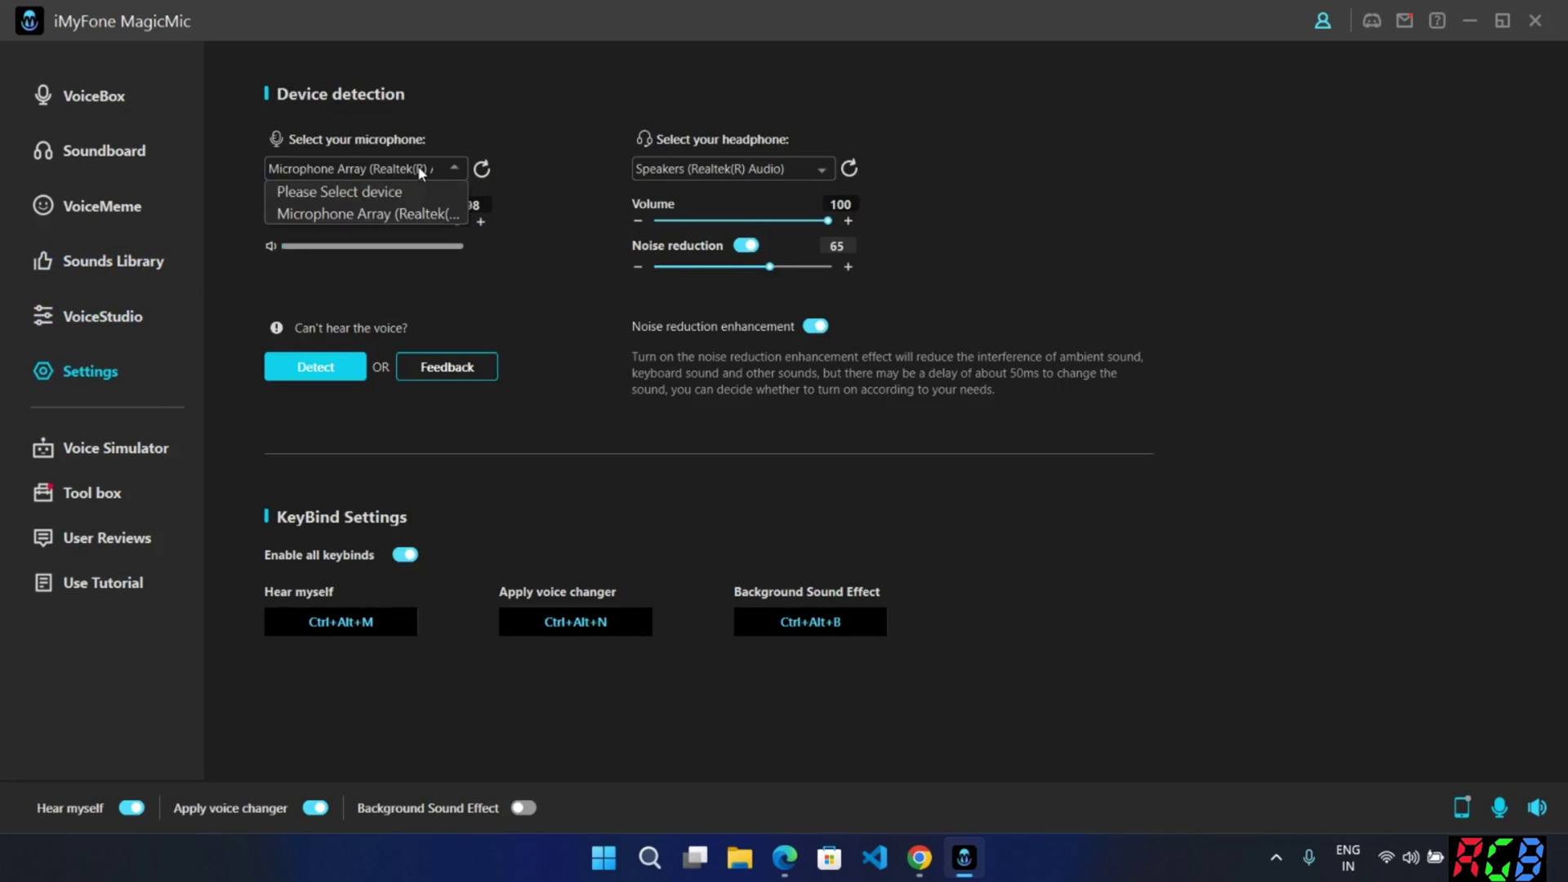
pyautogui.click(421, 172)
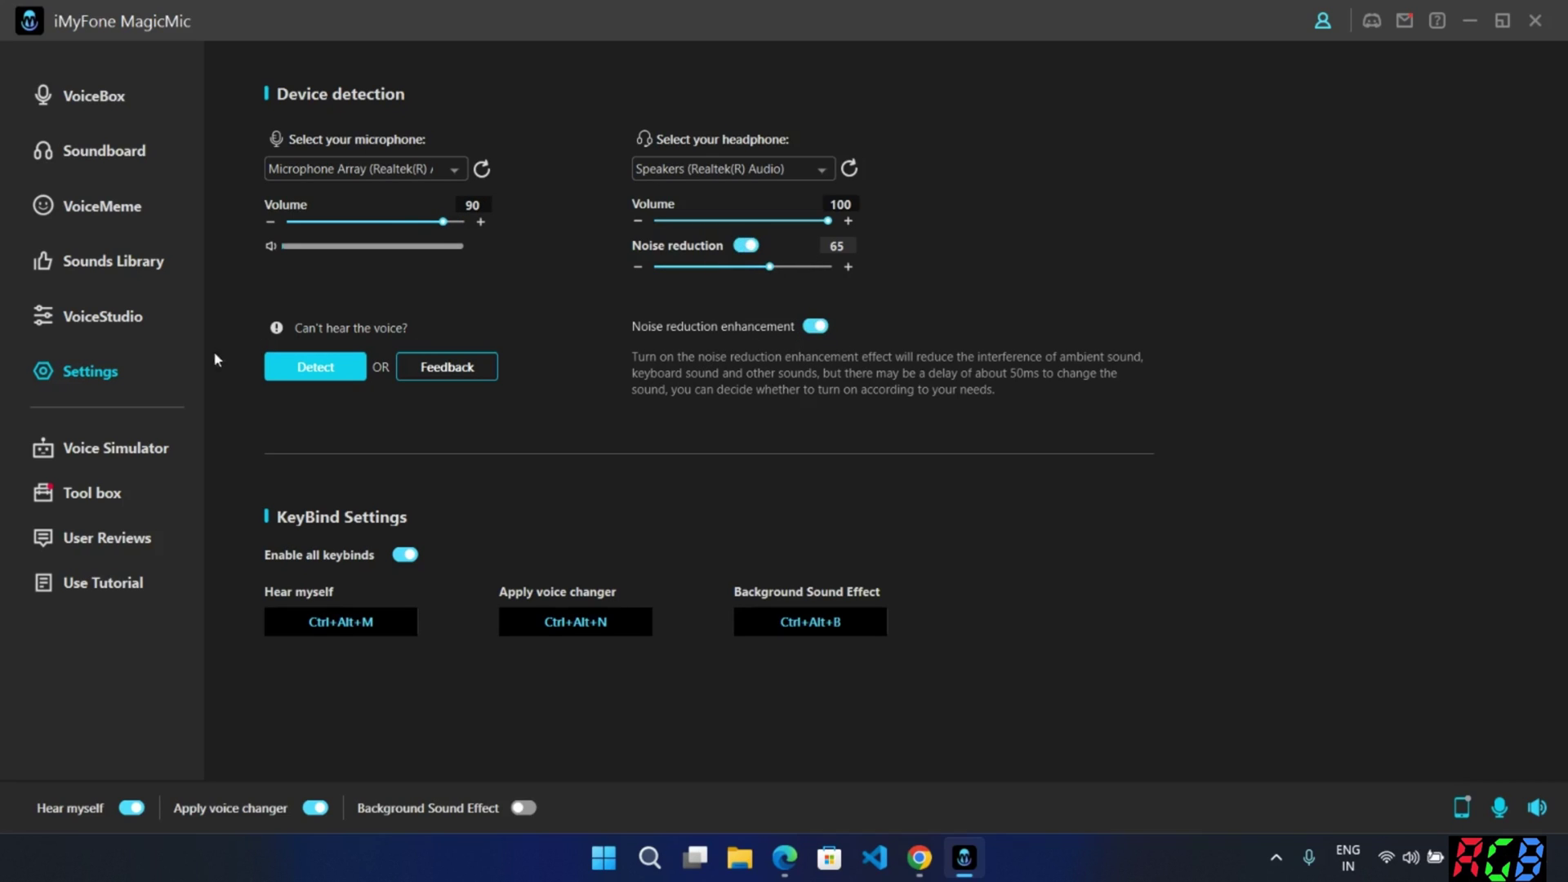
pyautogui.click(93, 96)
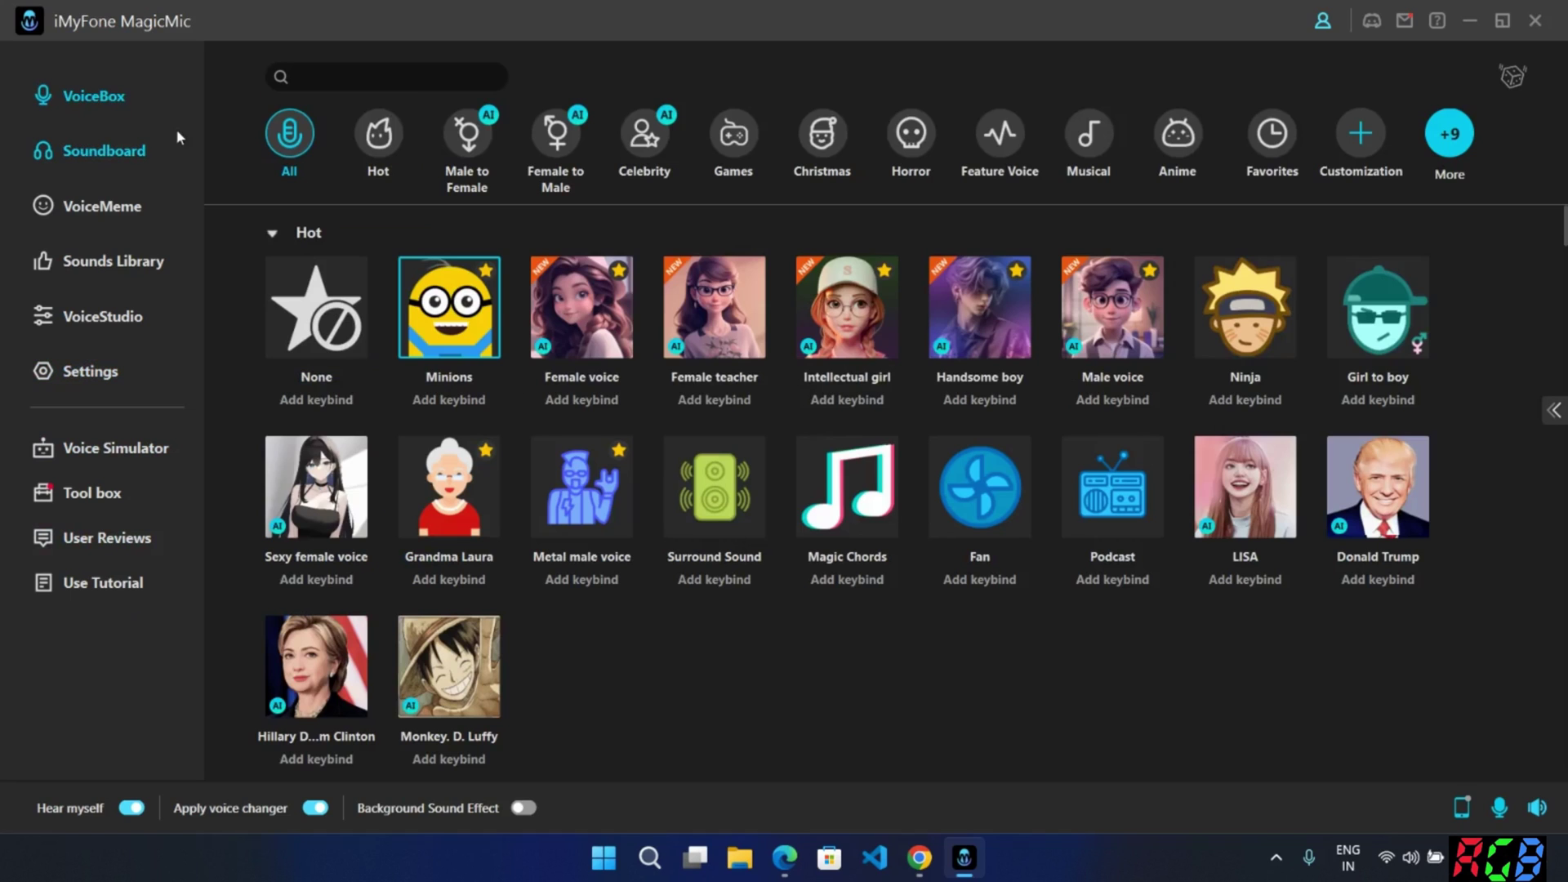
# Enable Background Sound Effect with Ctrl+Alt+B and apply the Minions and Handsome boy voices.
pyautogui.hotkey('ctrl', 'alt', 'b')
pyautogui.click(449, 326)
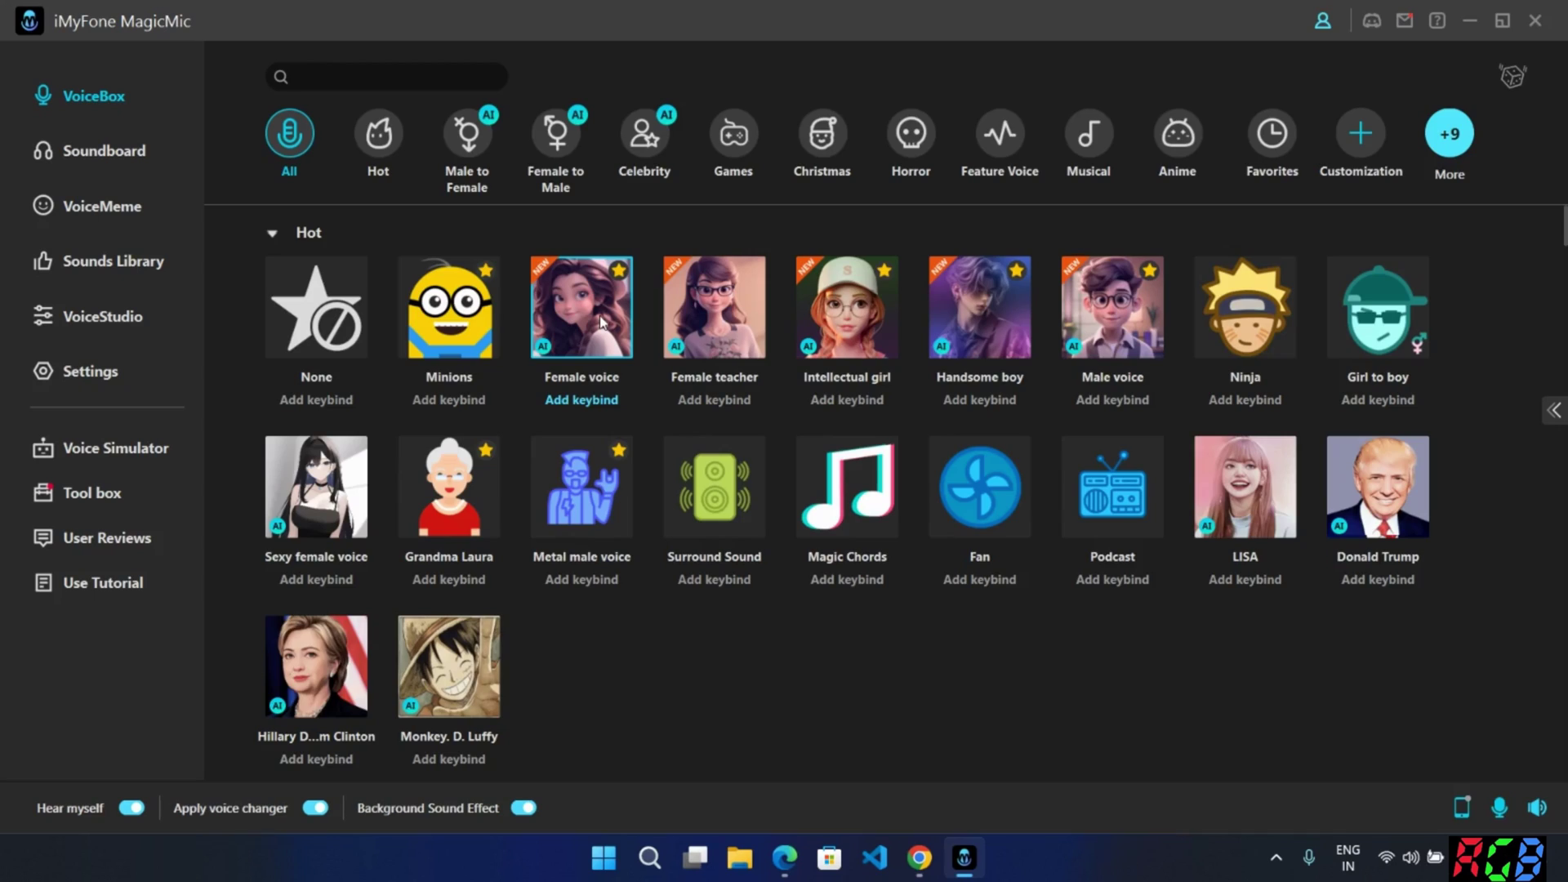
pyautogui.click(980, 307)
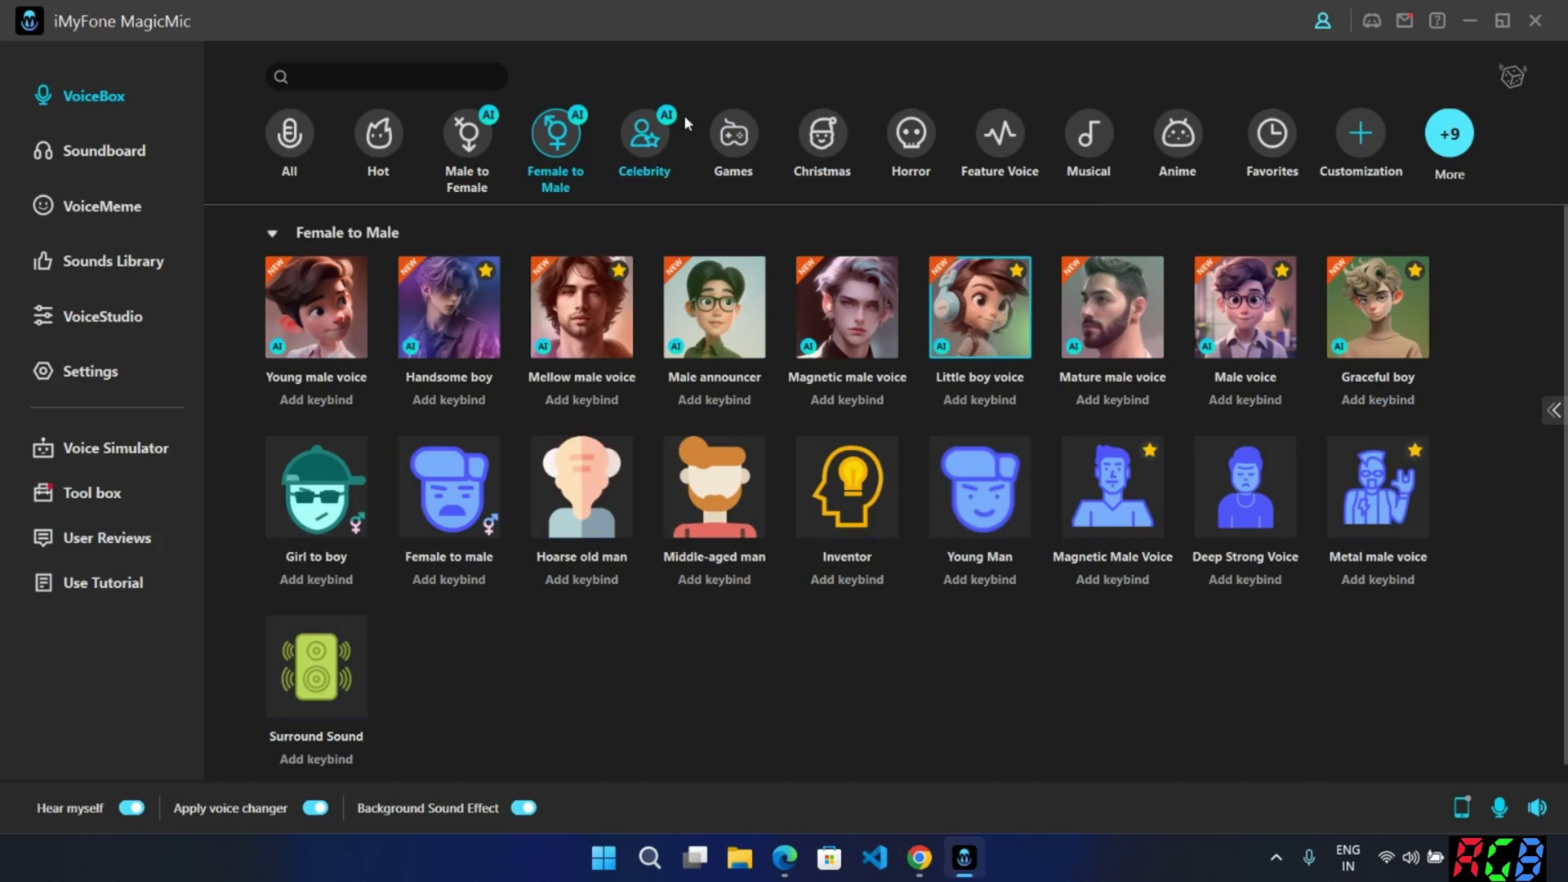
# Apply the Elon Musk voice and another Celebrity voice, then switch to the Elf voice.
pyautogui.click(656, 147)
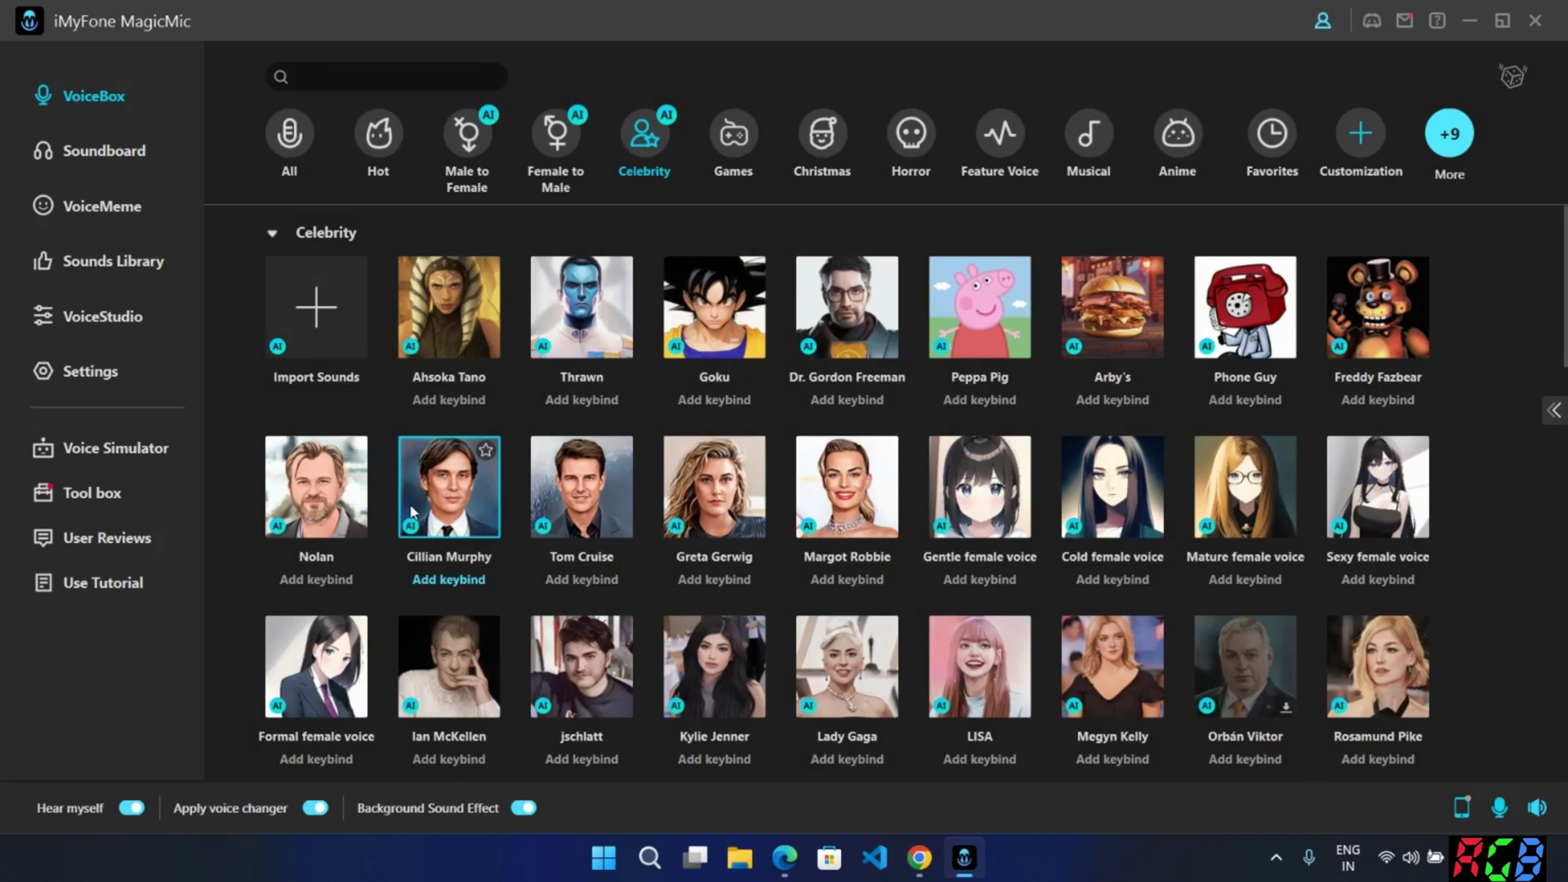
pyautogui.scroll(-5, 411, 512)
pyautogui.click(1112, 386)
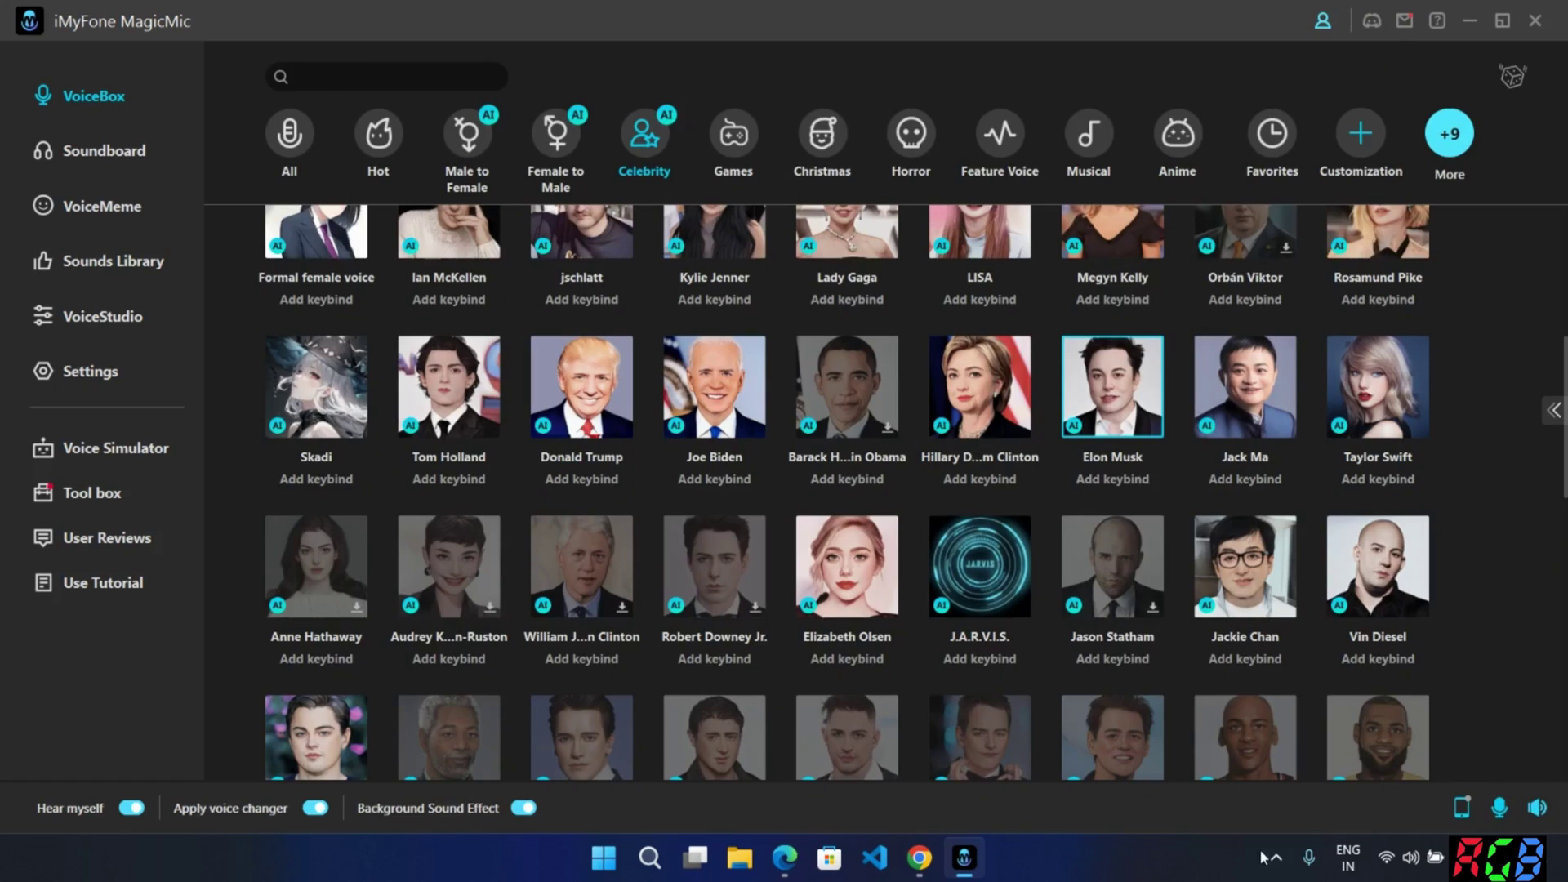
pyautogui.scroll(-5, 1083, 513)
pyautogui.click(1083, 513)
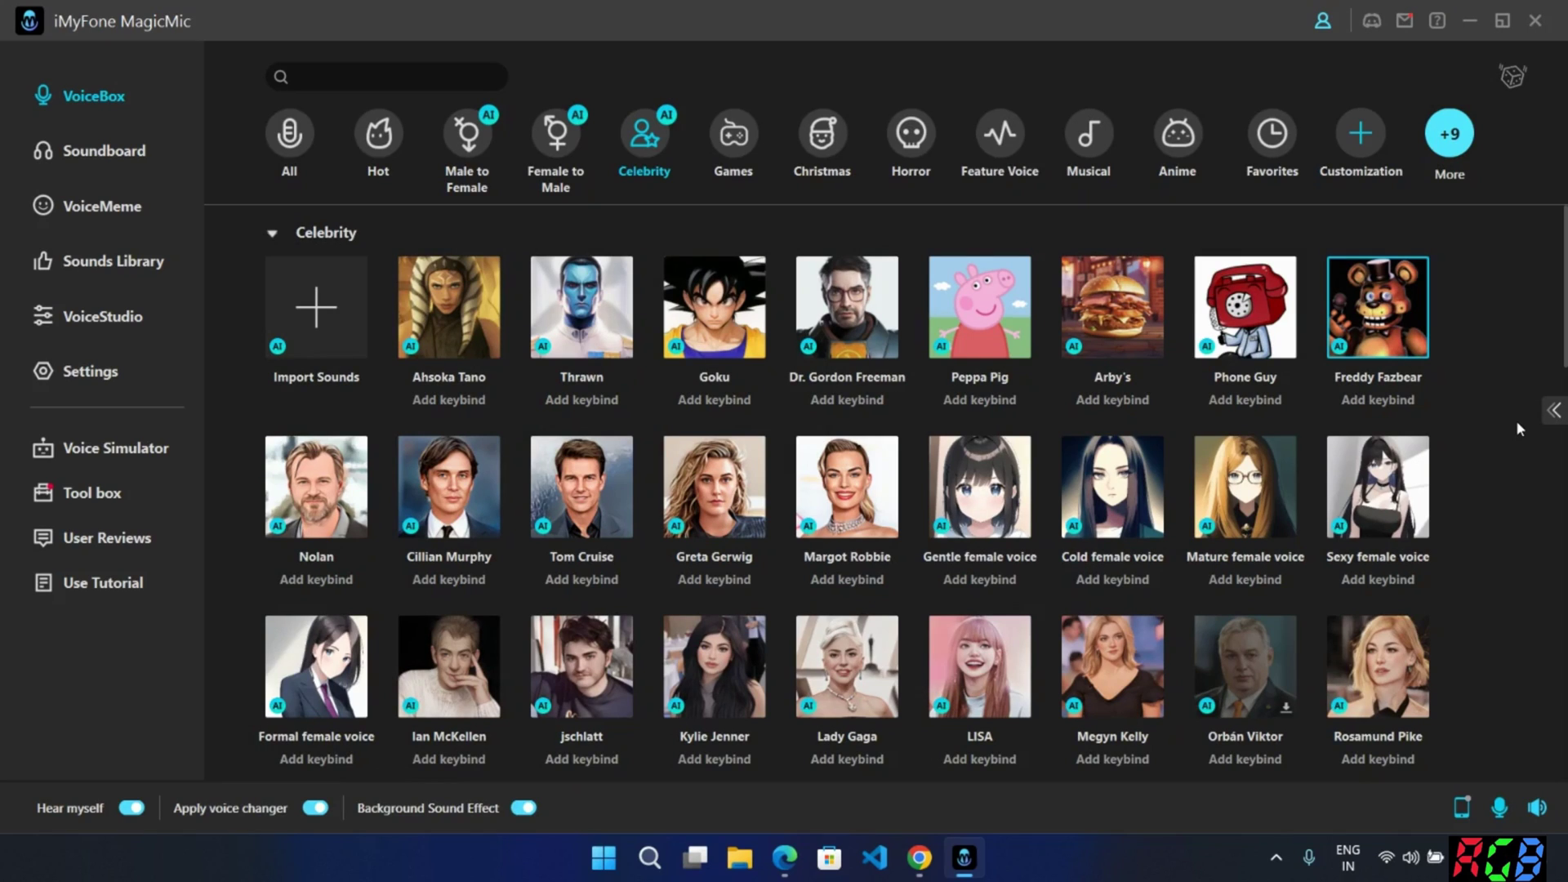
pyautogui.click(339, 328)
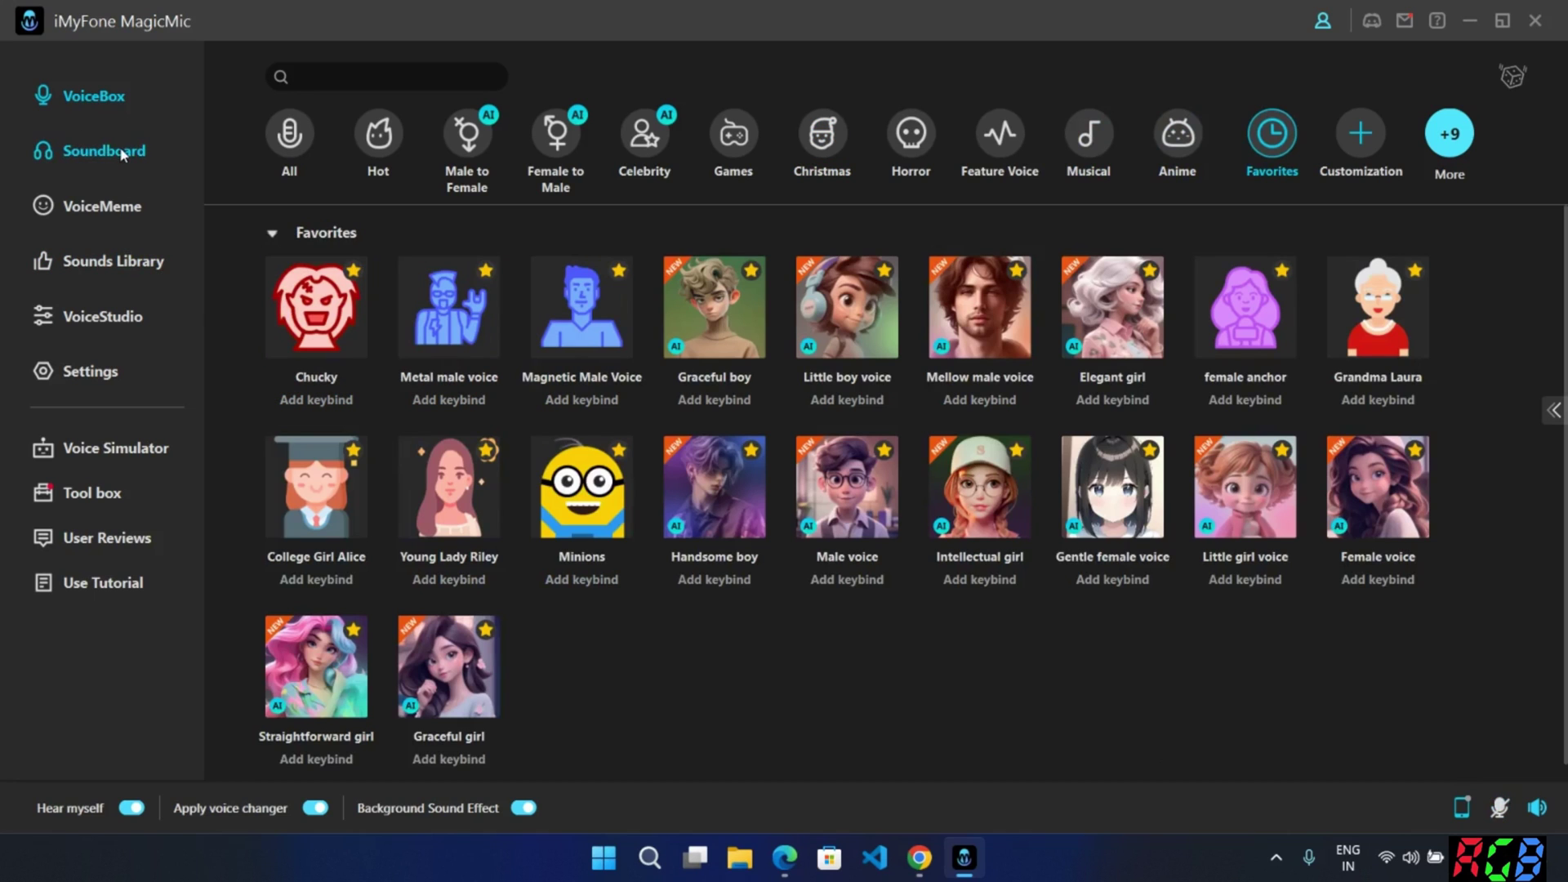
# Play the Mario jump, Thriller, Mario death 2 and Sad trombone soundboard effects, then show VoiceMeme.
pyautogui.click(119, 151)
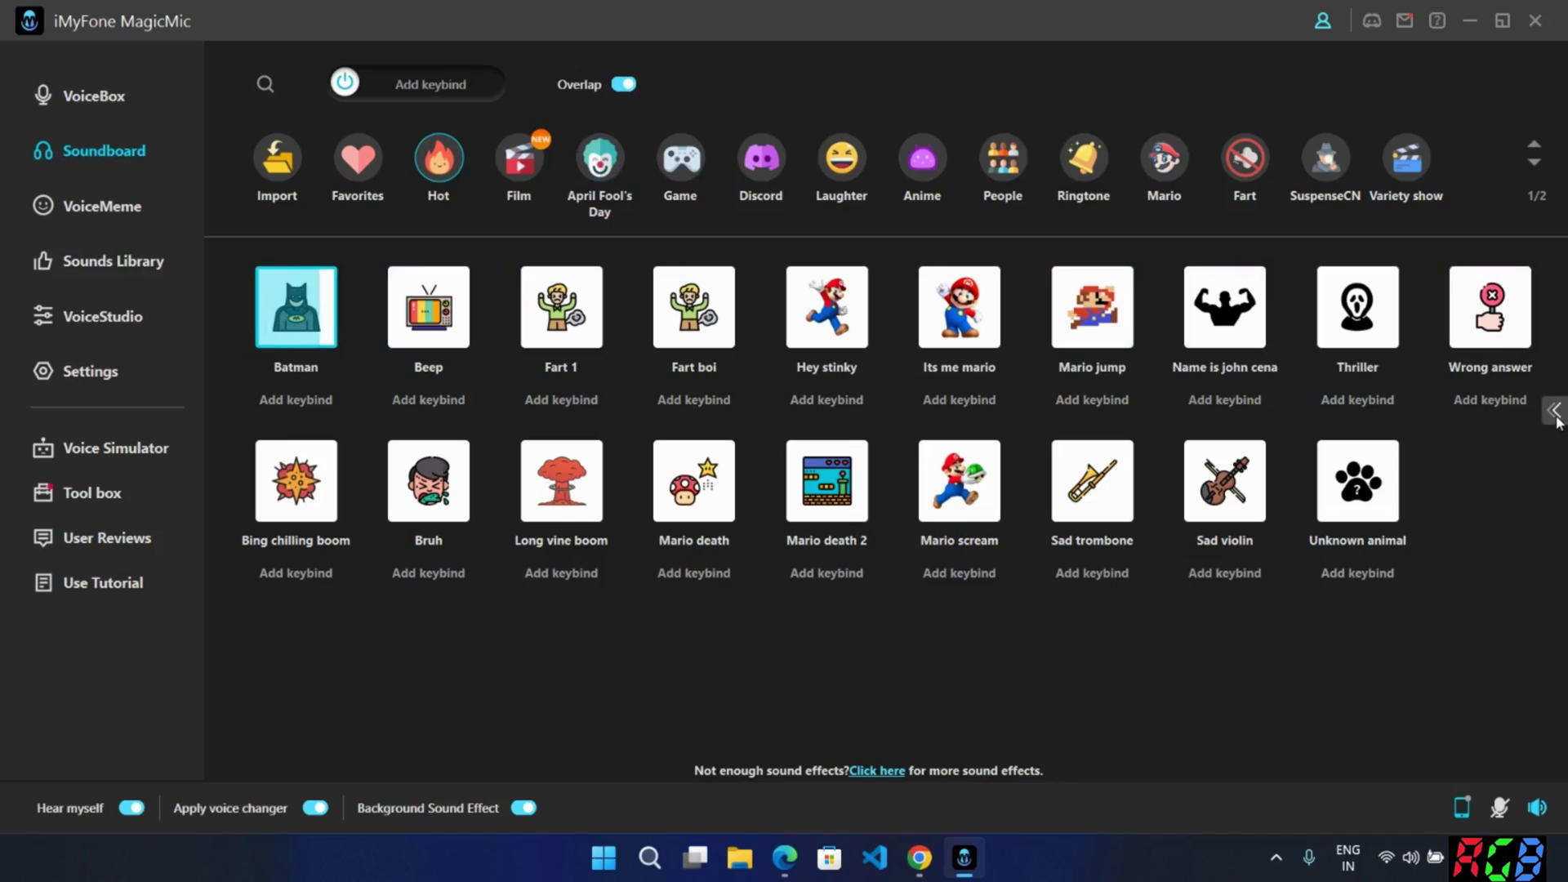
pyautogui.click(1554, 413)
pyautogui.click(1092, 307)
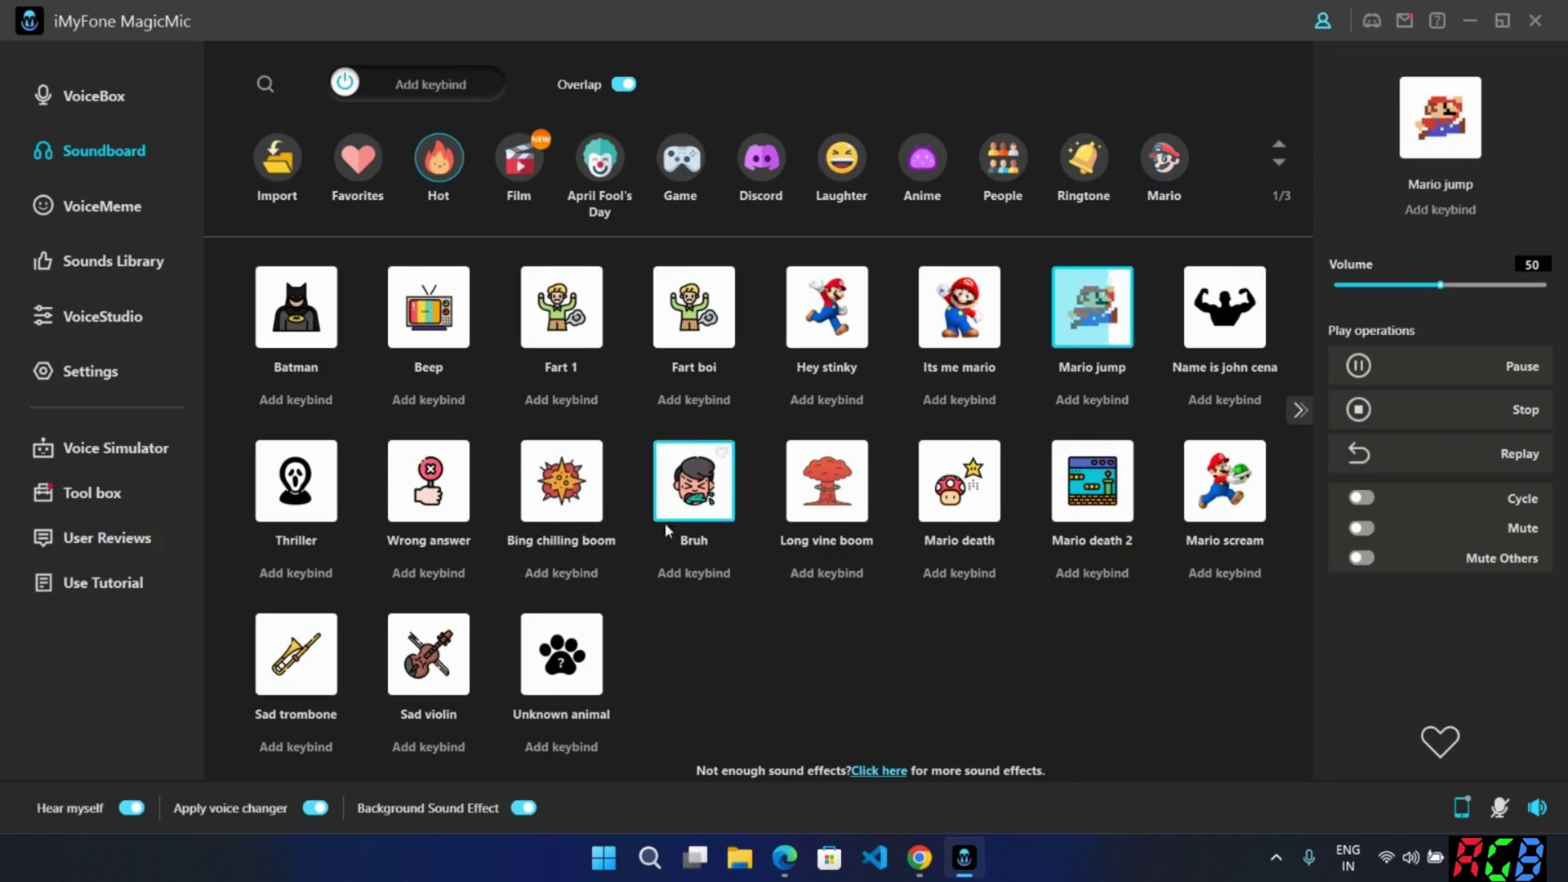
pyautogui.click(308, 493)
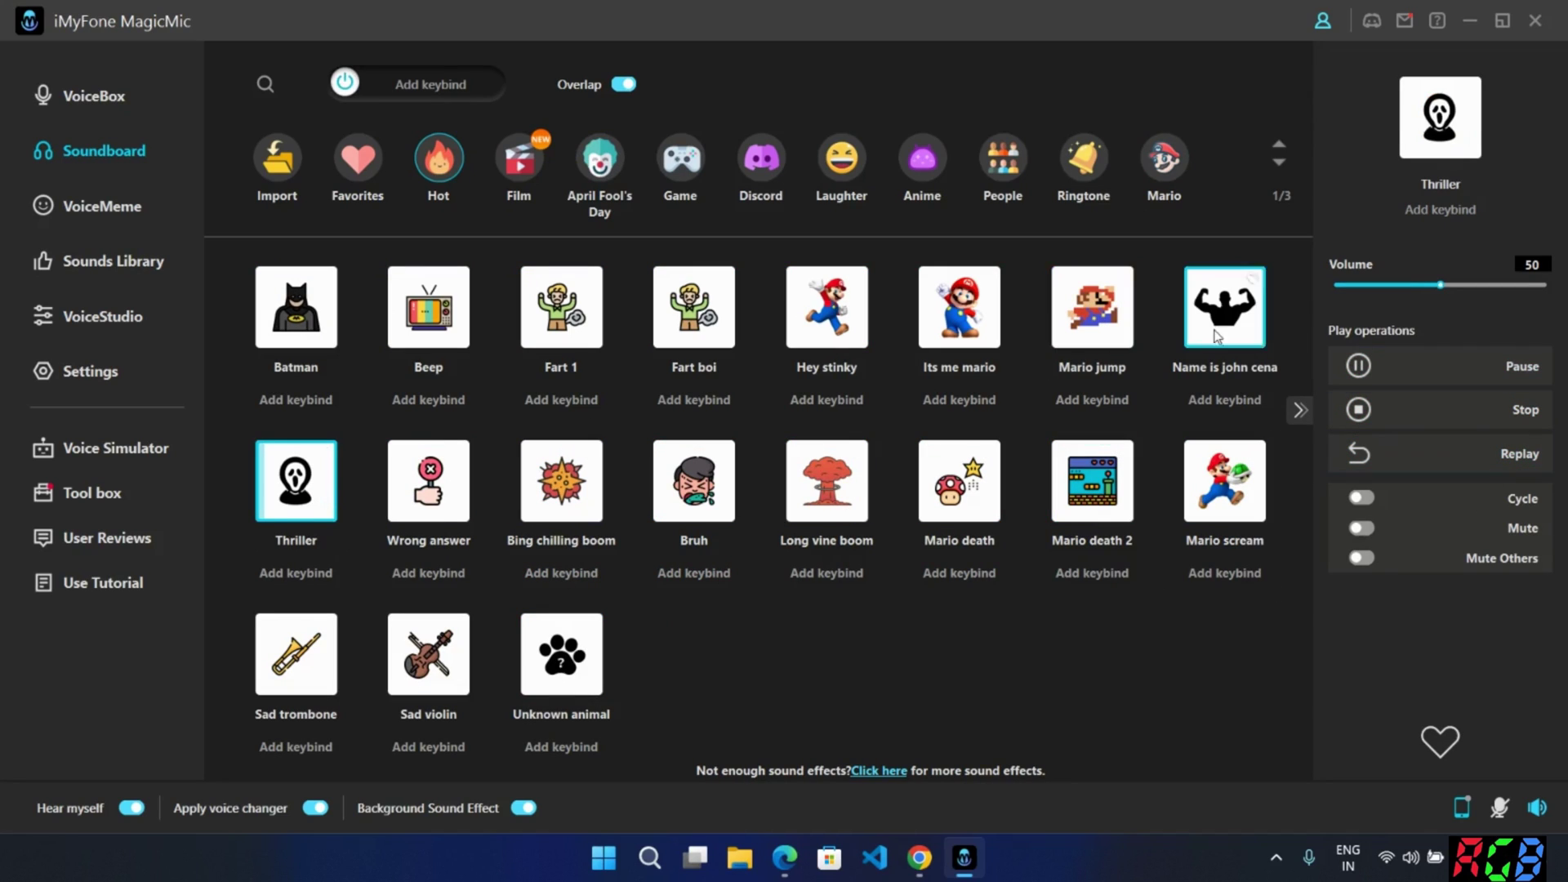
pyautogui.click(1121, 495)
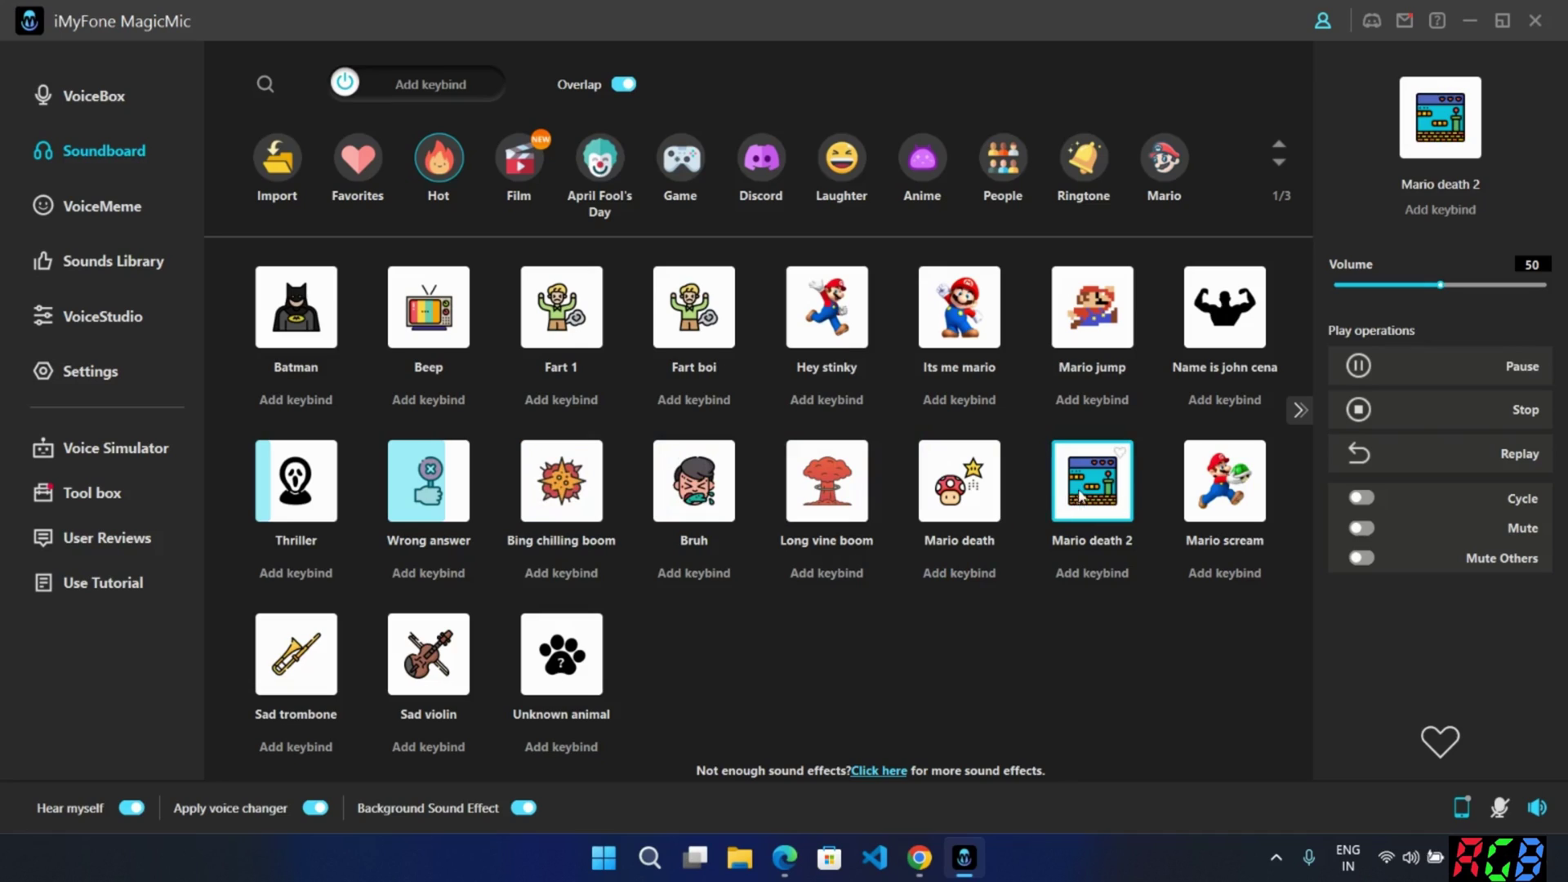
pyautogui.click(294, 657)
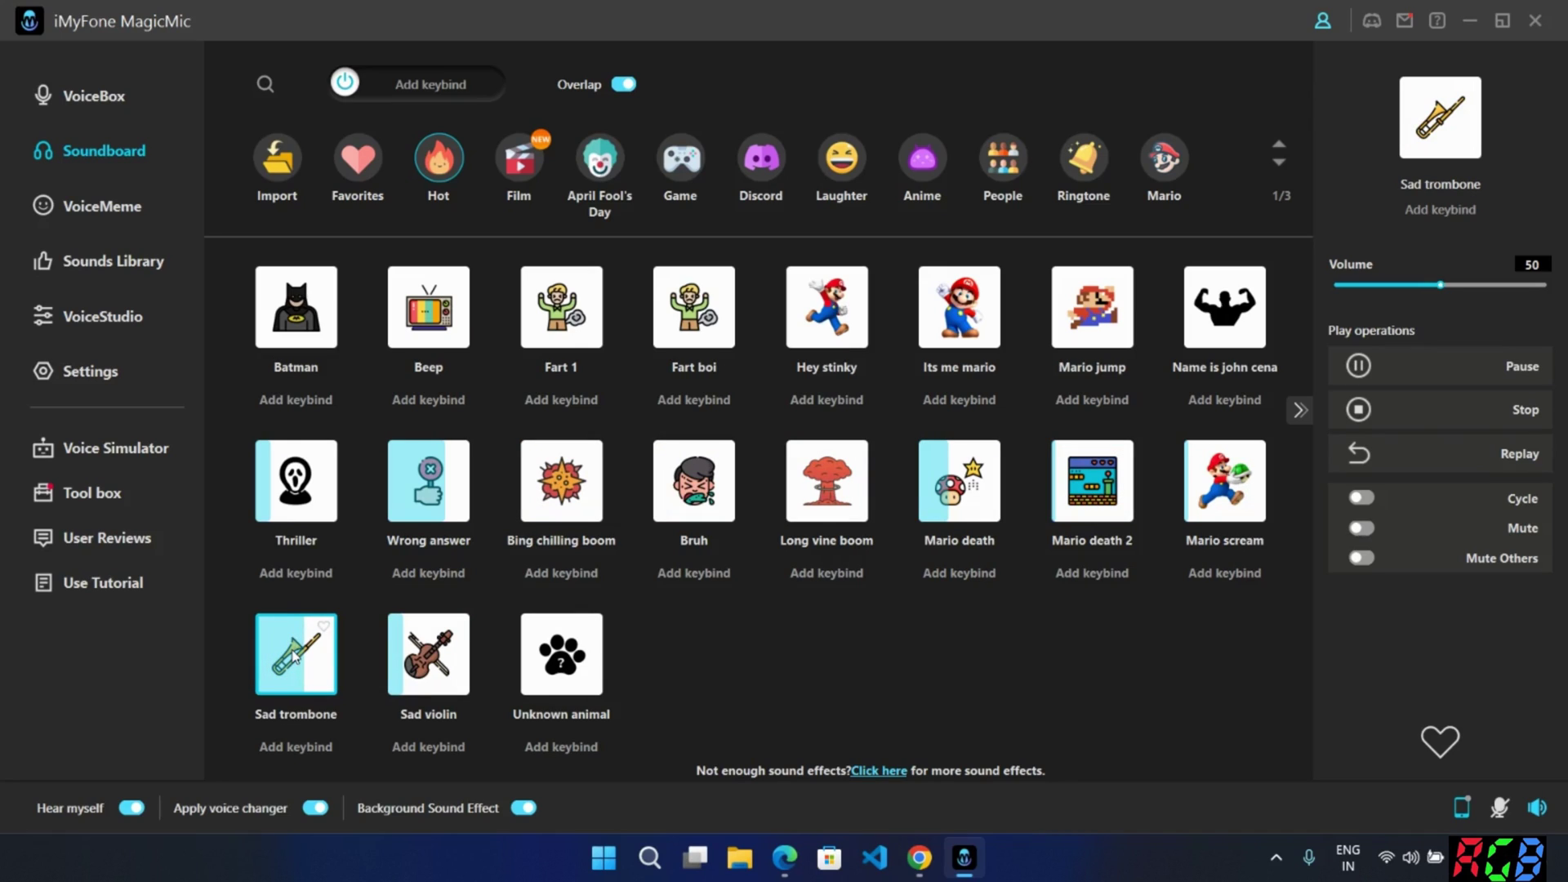
pyautogui.click(90, 208)
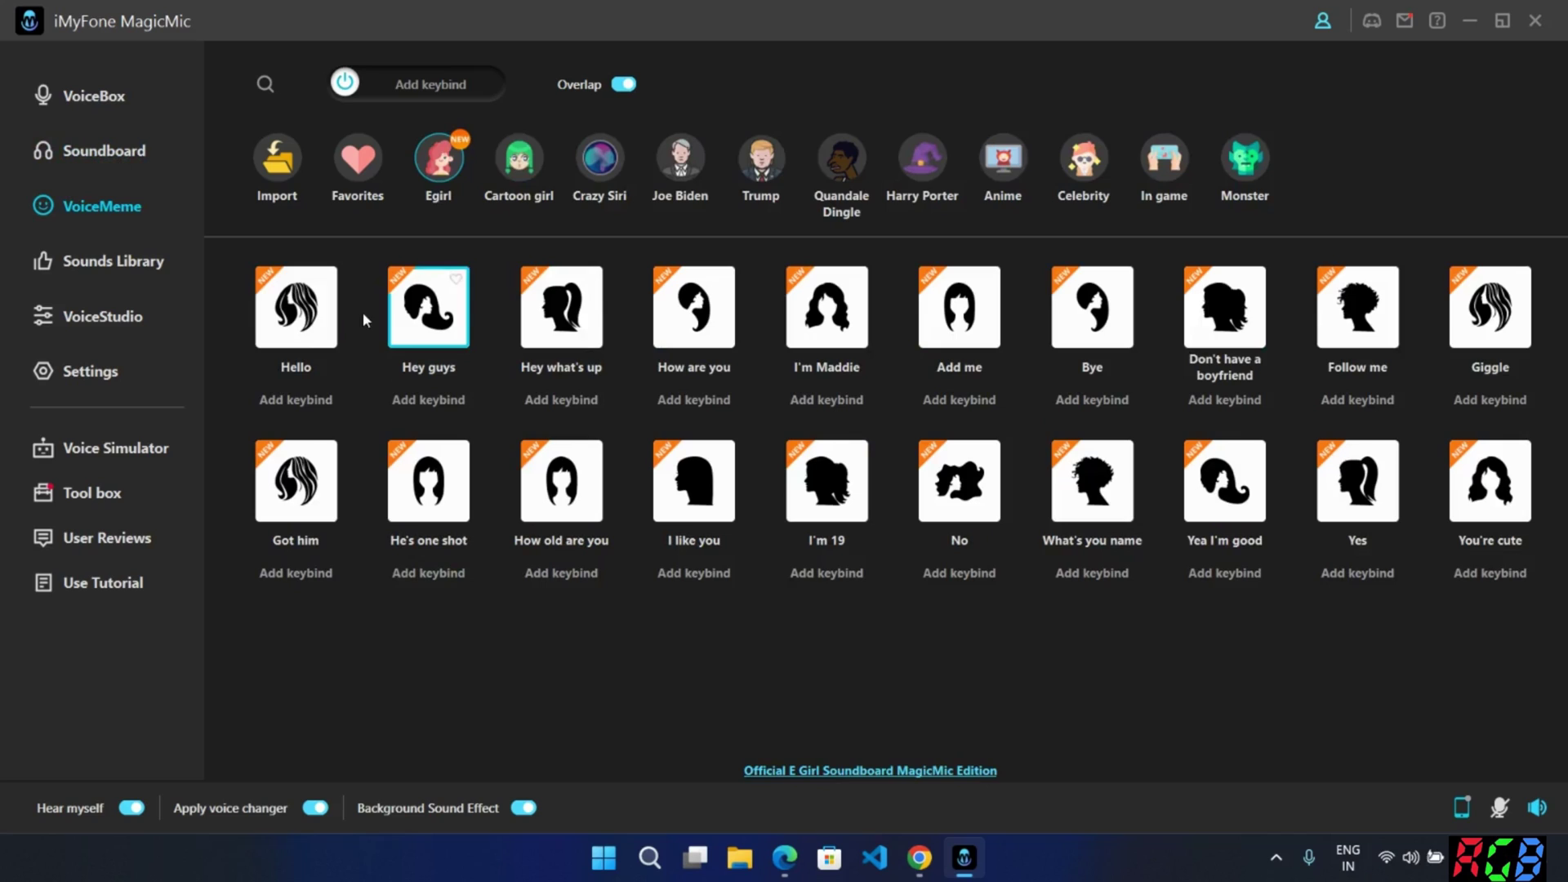
# Play the Hello, Hey guys, Hey what's up, Giggle and Don't talk to me like that! memes.
pyautogui.click(294, 309)
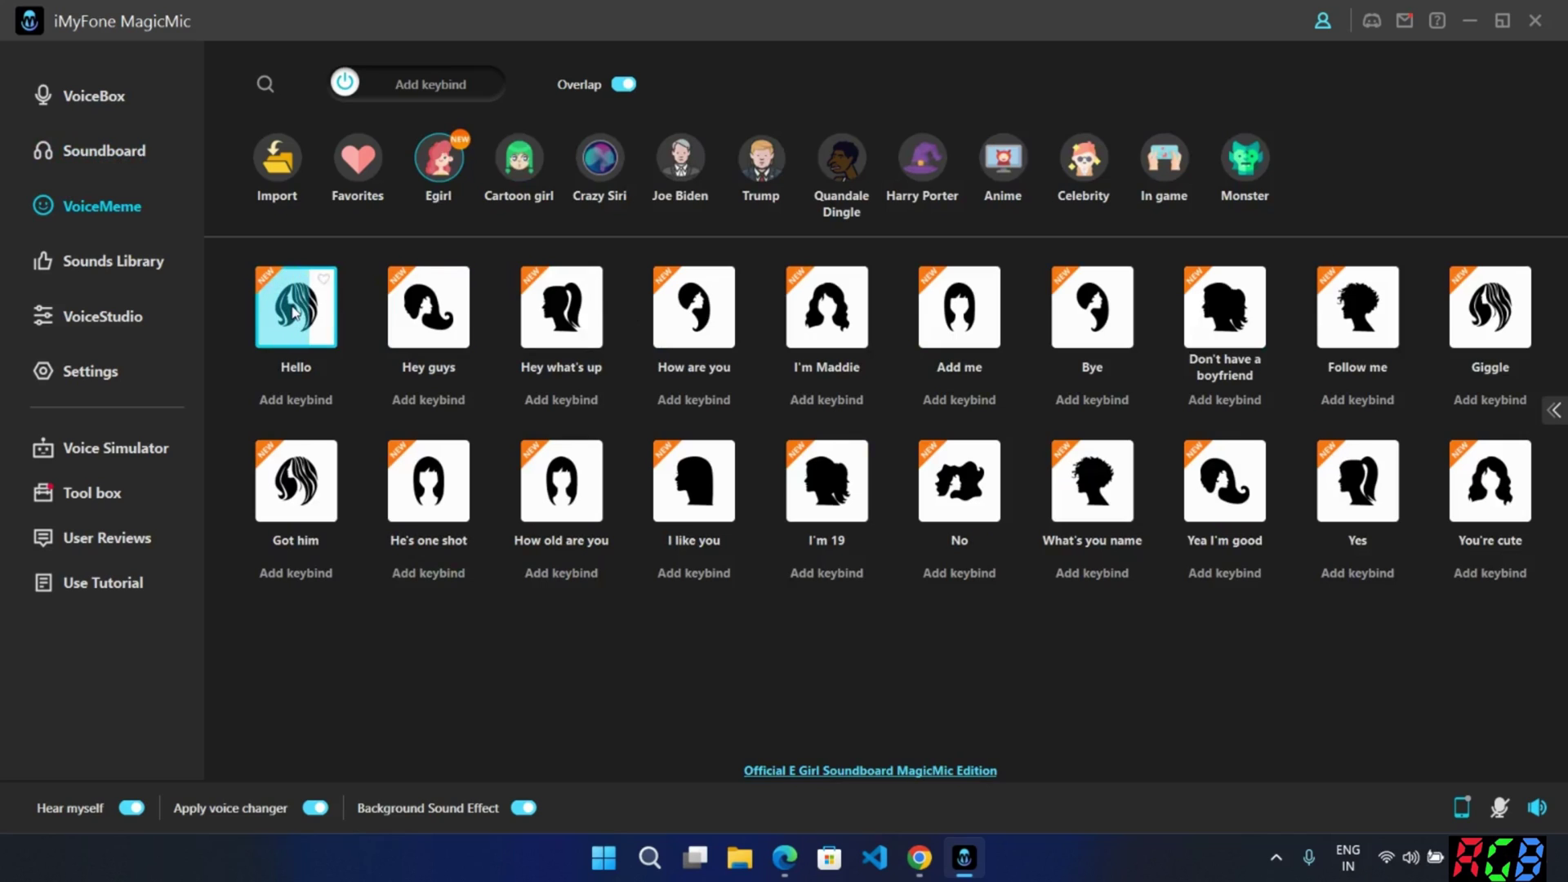
pyautogui.click(433, 337)
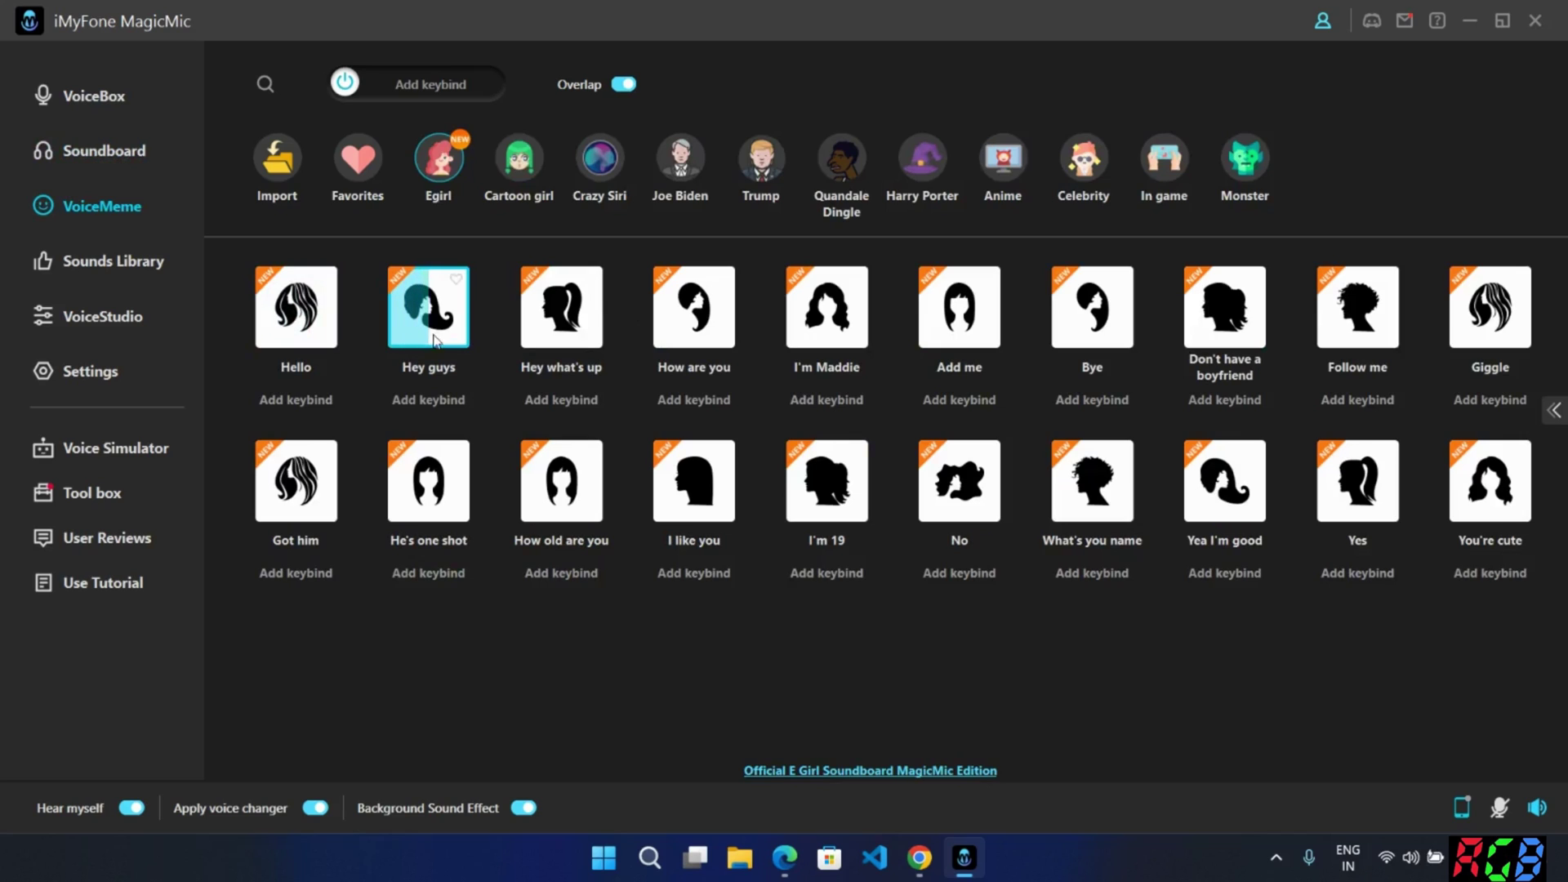
pyautogui.click(538, 330)
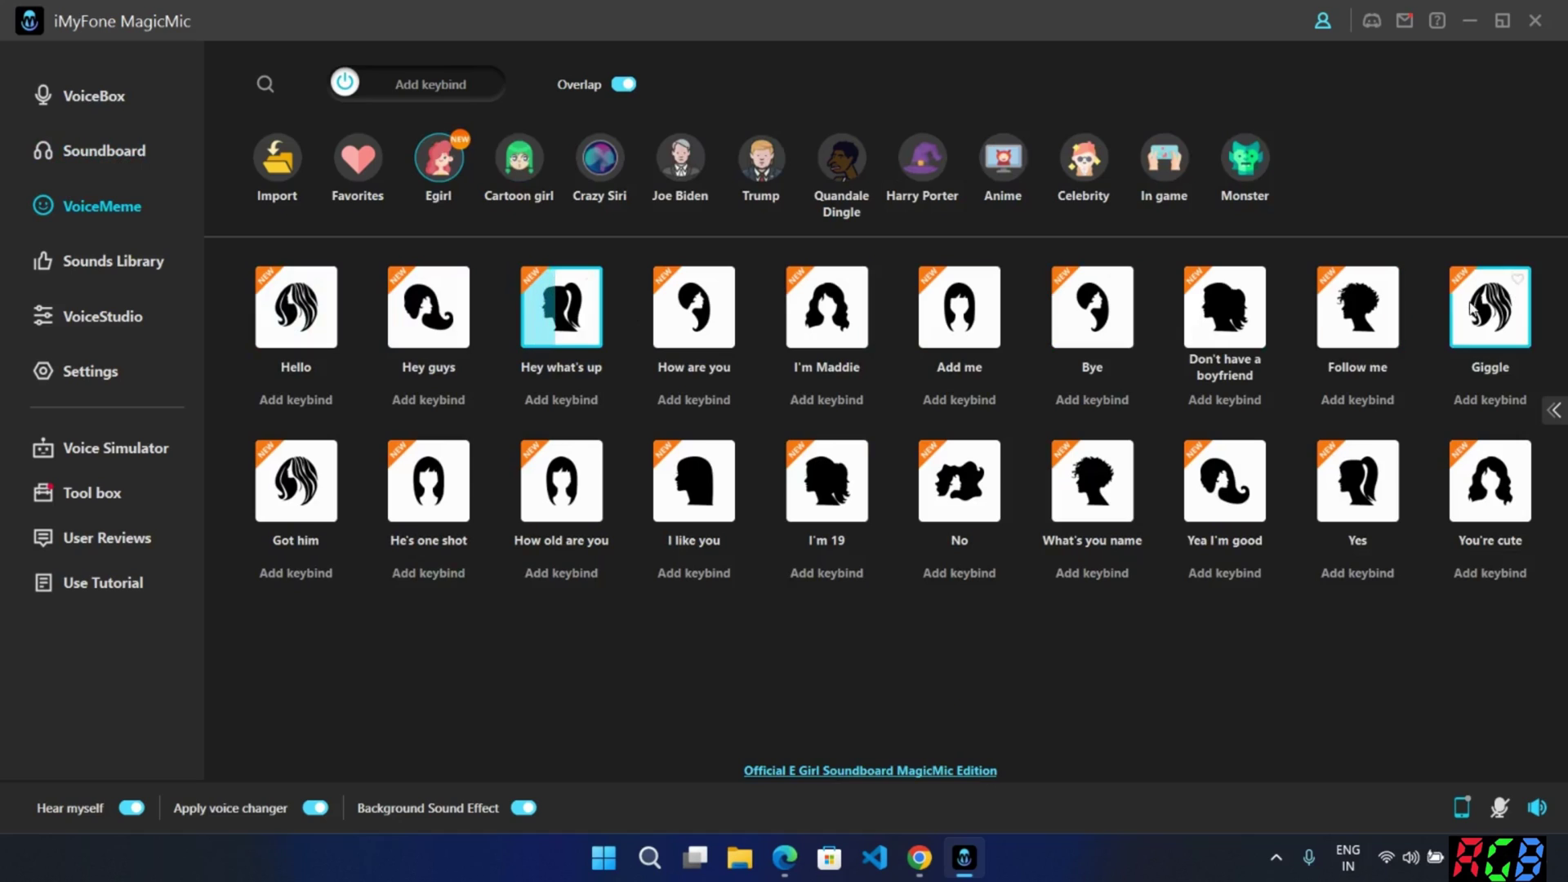
pyautogui.click(1495, 318)
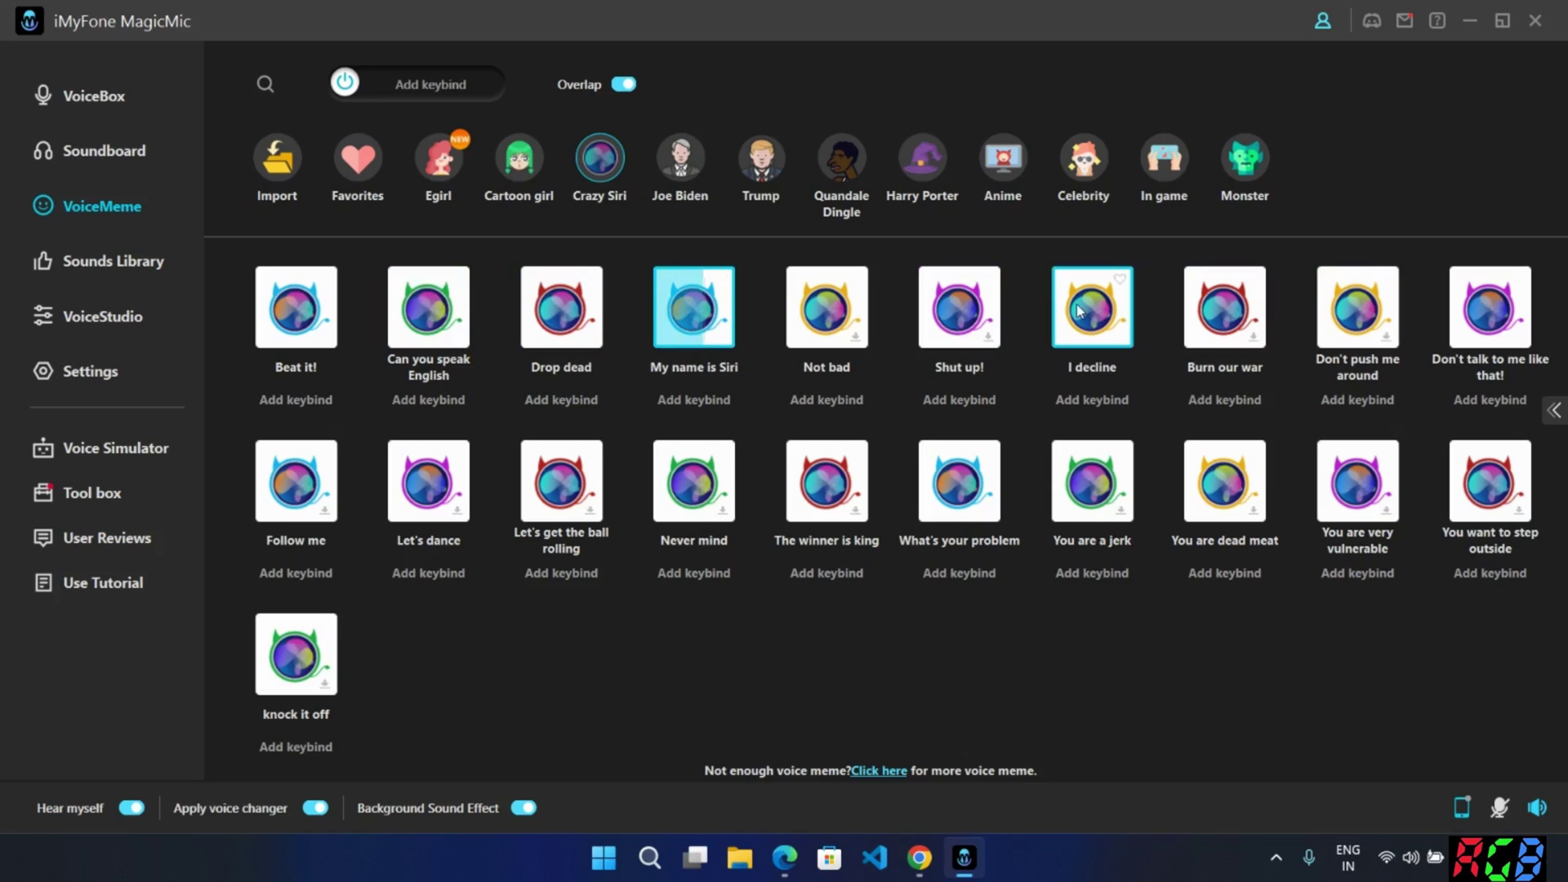
pyautogui.click(1475, 320)
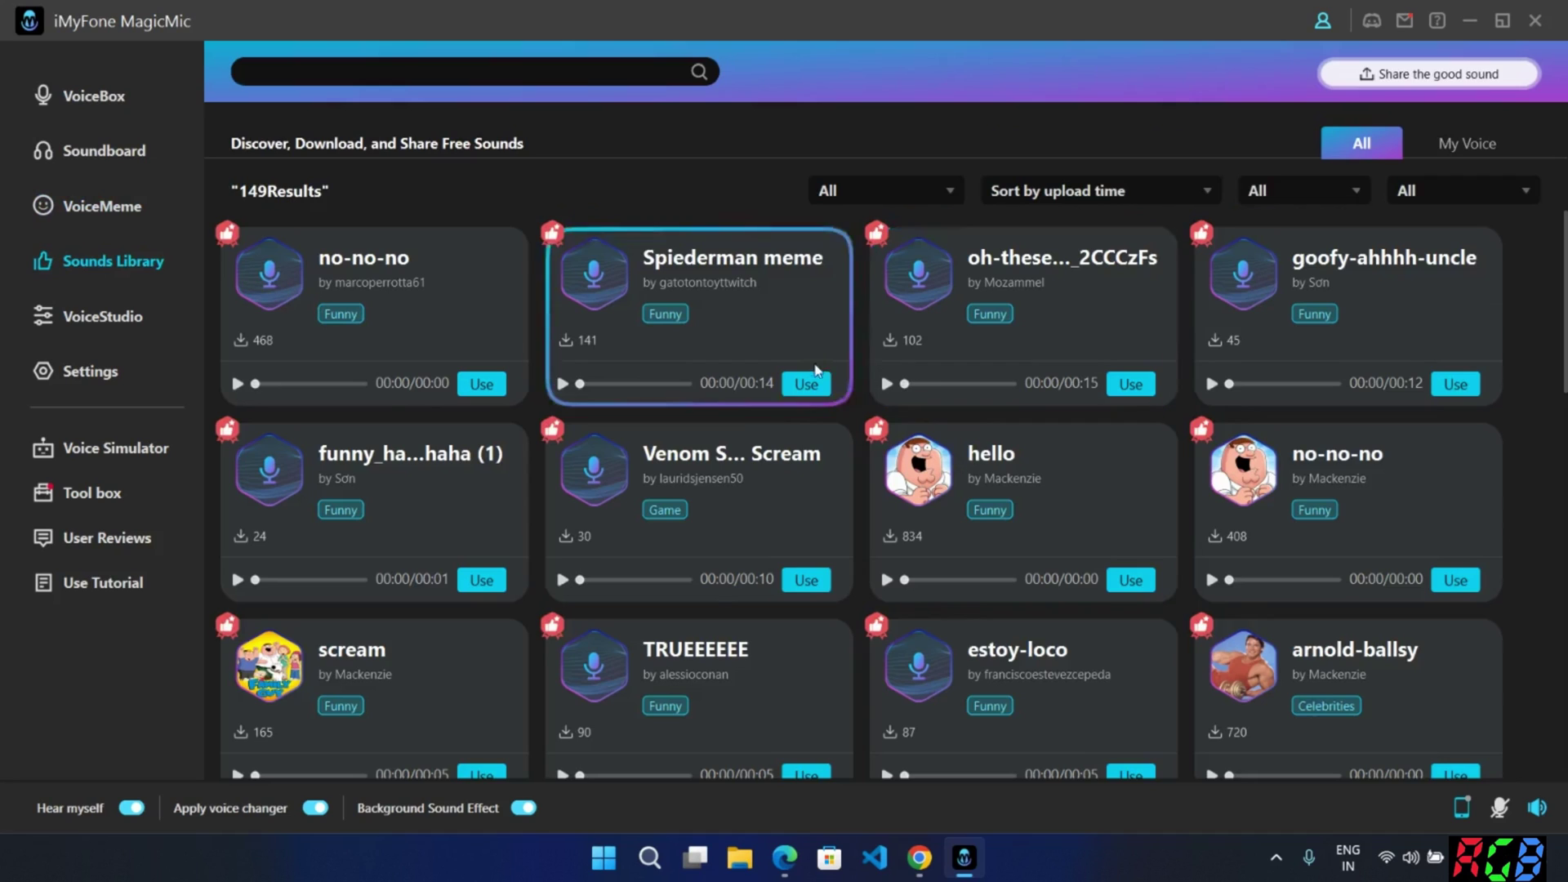
# Scroll through the Sounds Library and lower the Minions voice pitch from 11 to 4.
pyautogui.scroll(-3, 852, 400)
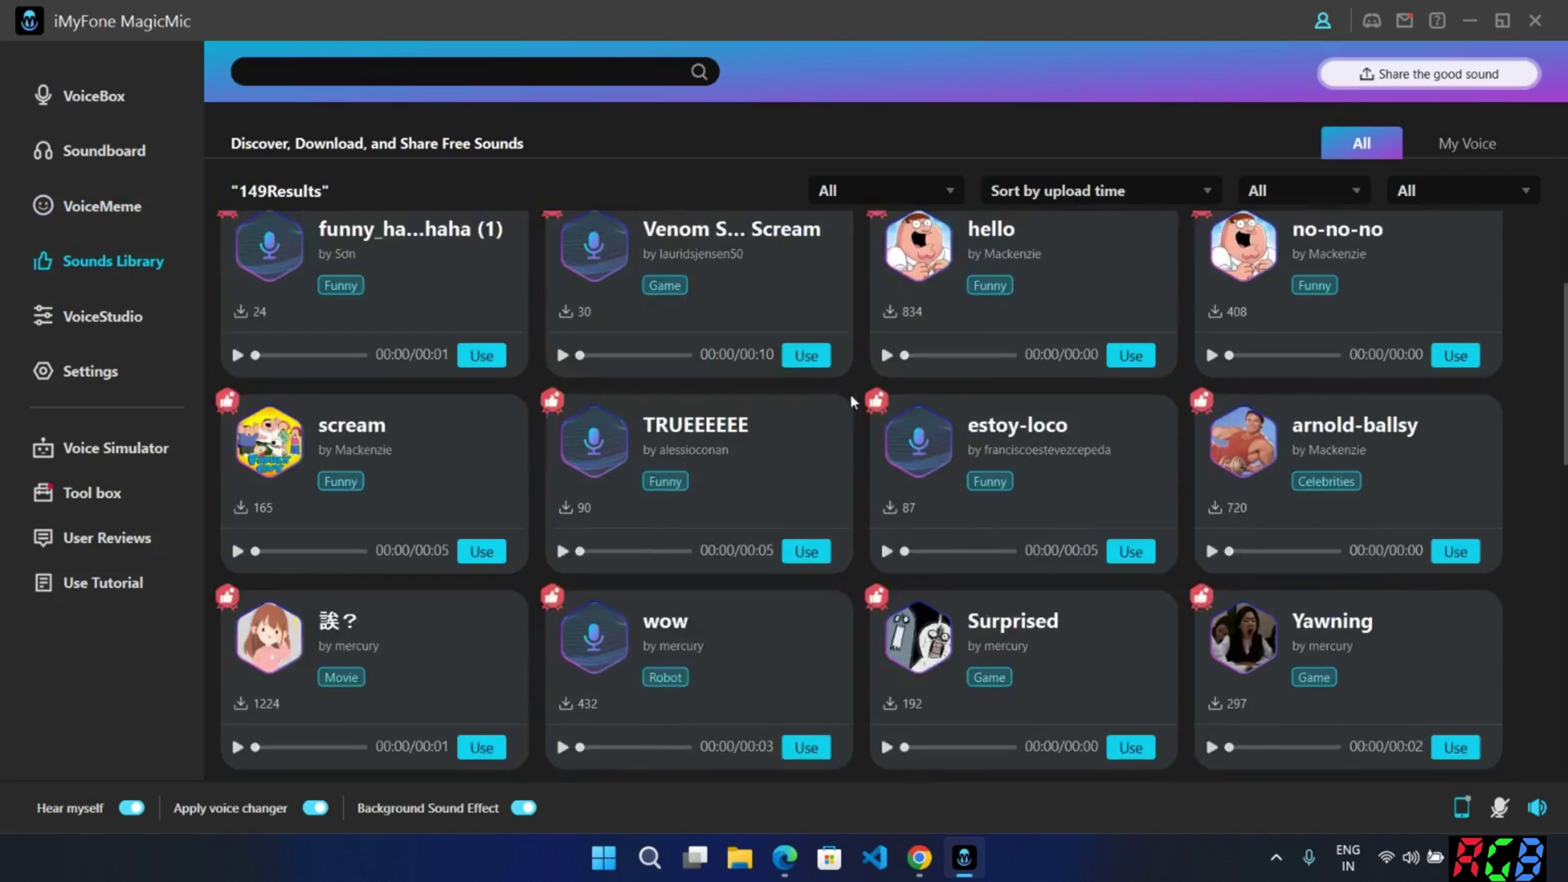
pyautogui.scroll(3, 852, 400)
pyautogui.scroll(-12, 1159, 569)
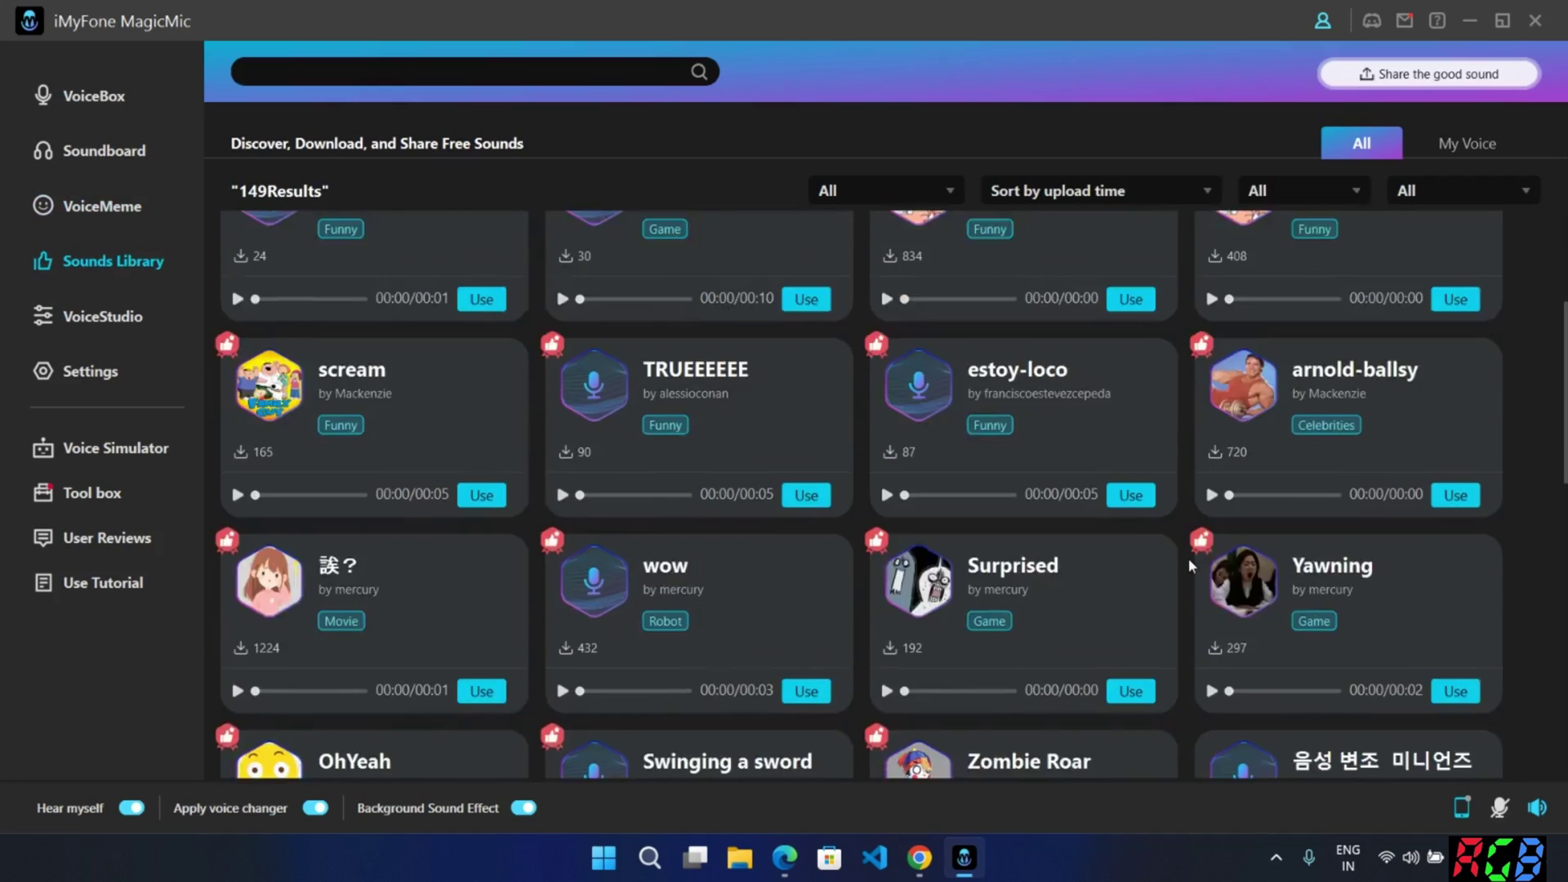
pyautogui.scroll(-5, 1364, 606)
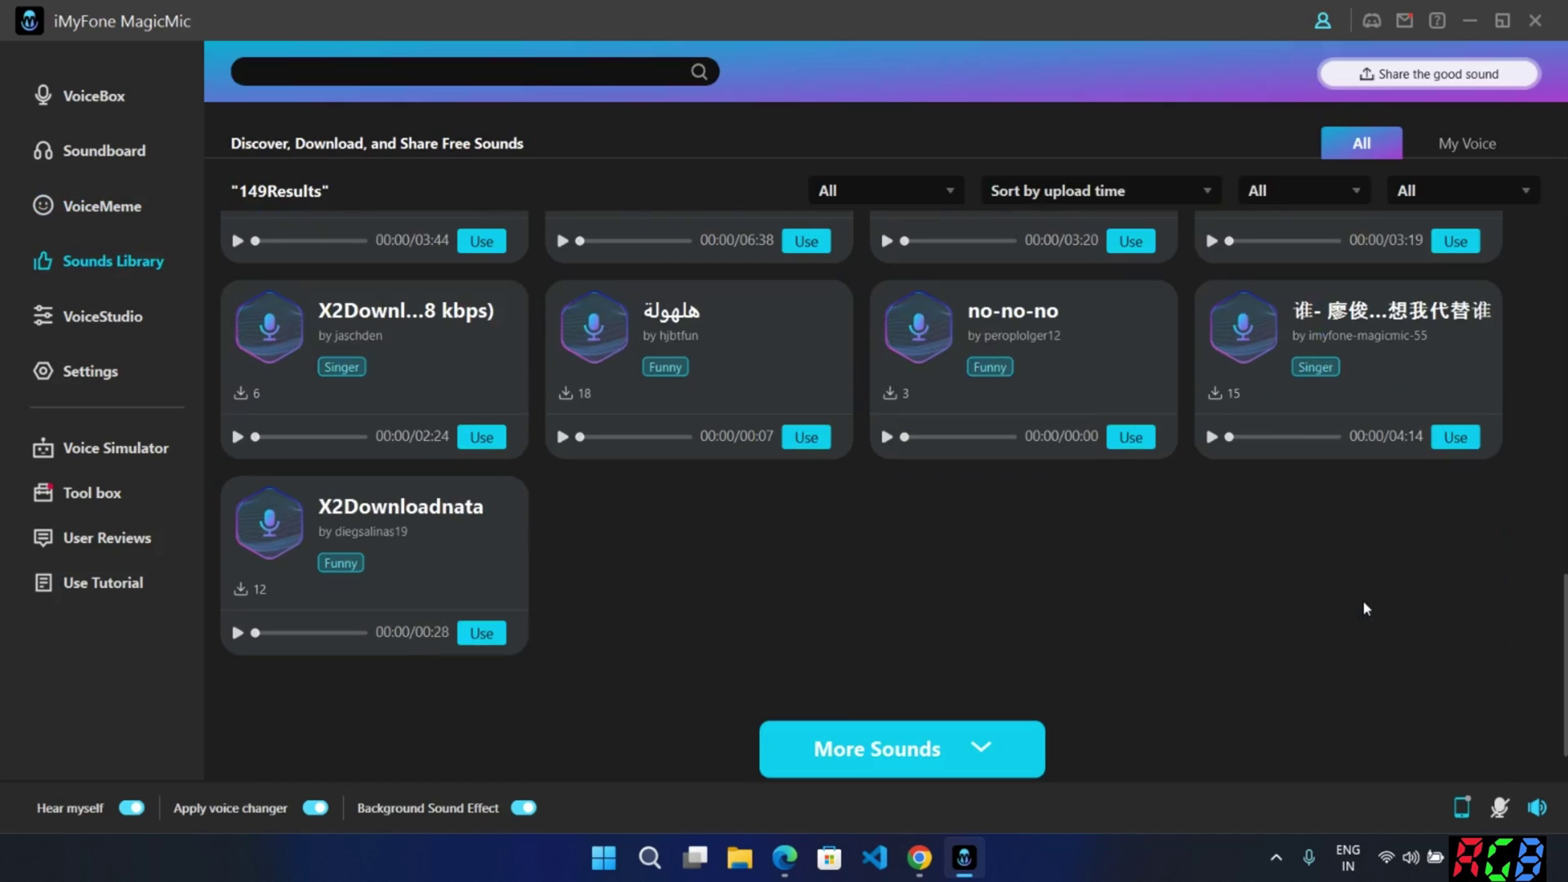
pyautogui.scroll(10, 1364, 606)
pyautogui.scroll(5, 1363, 601)
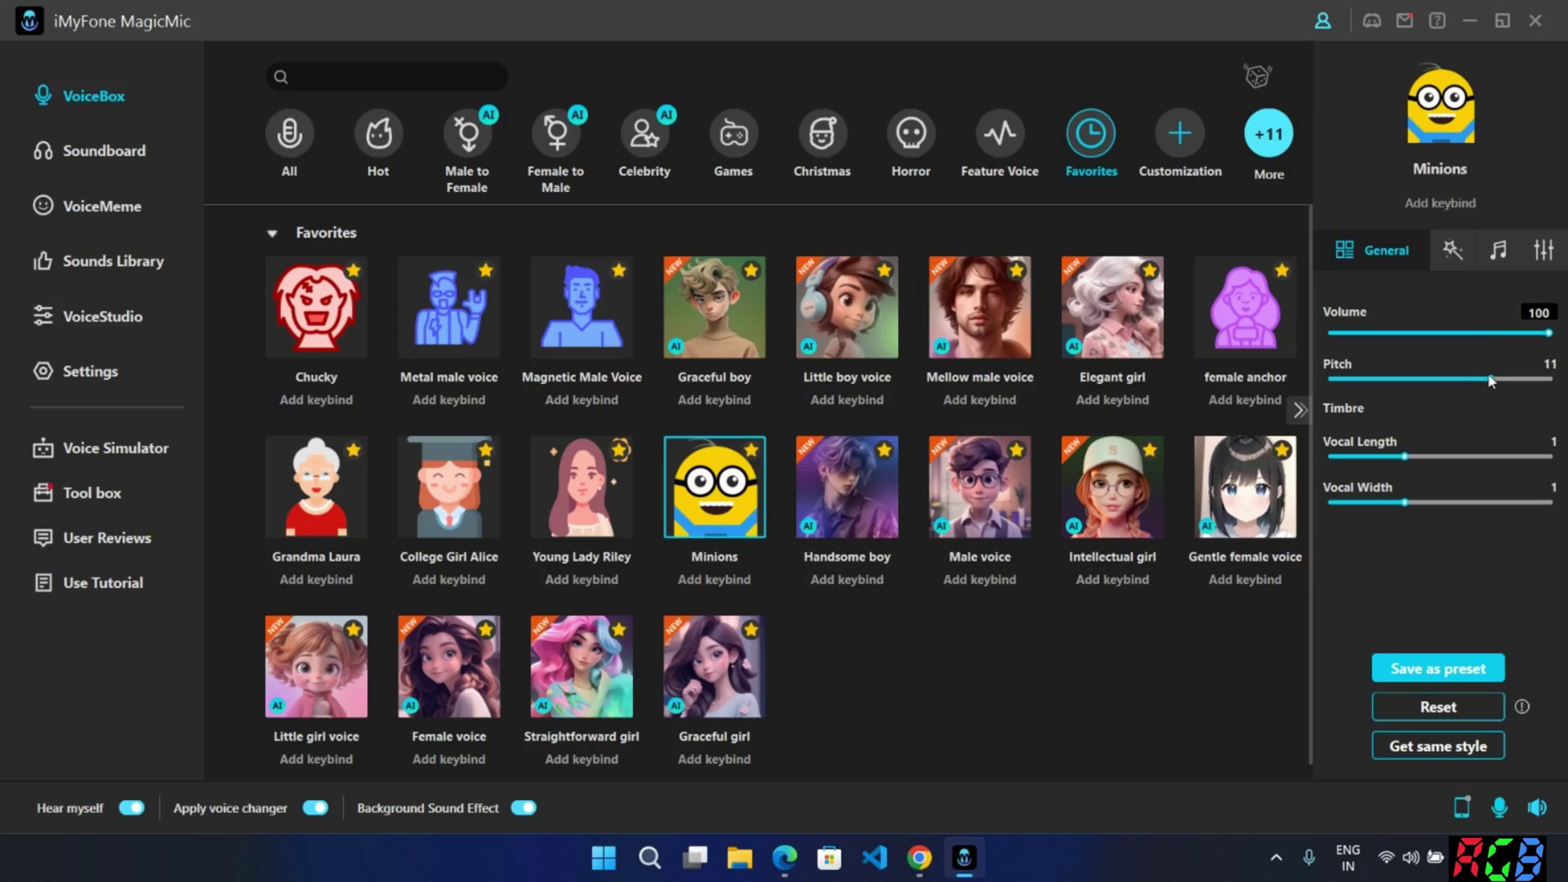
pyautogui.moveTo(1491, 380); pyautogui.dragTo(1446, 391)
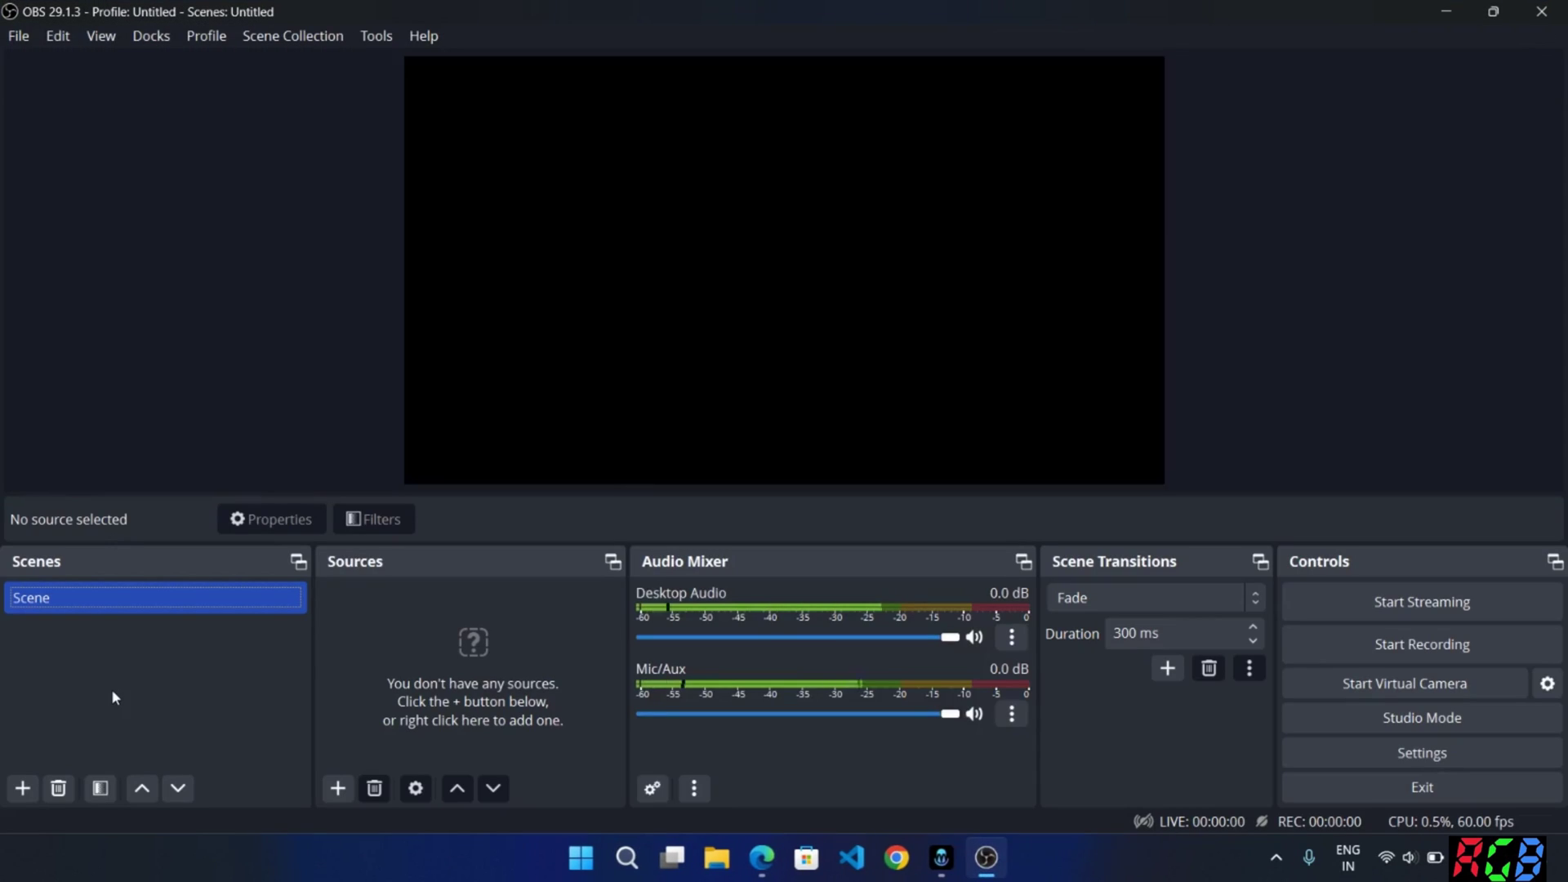
# Add a Display Capture source to the OBS scene with default settings.
pyautogui.click(351, 788)
pyautogui.click(400, 448)
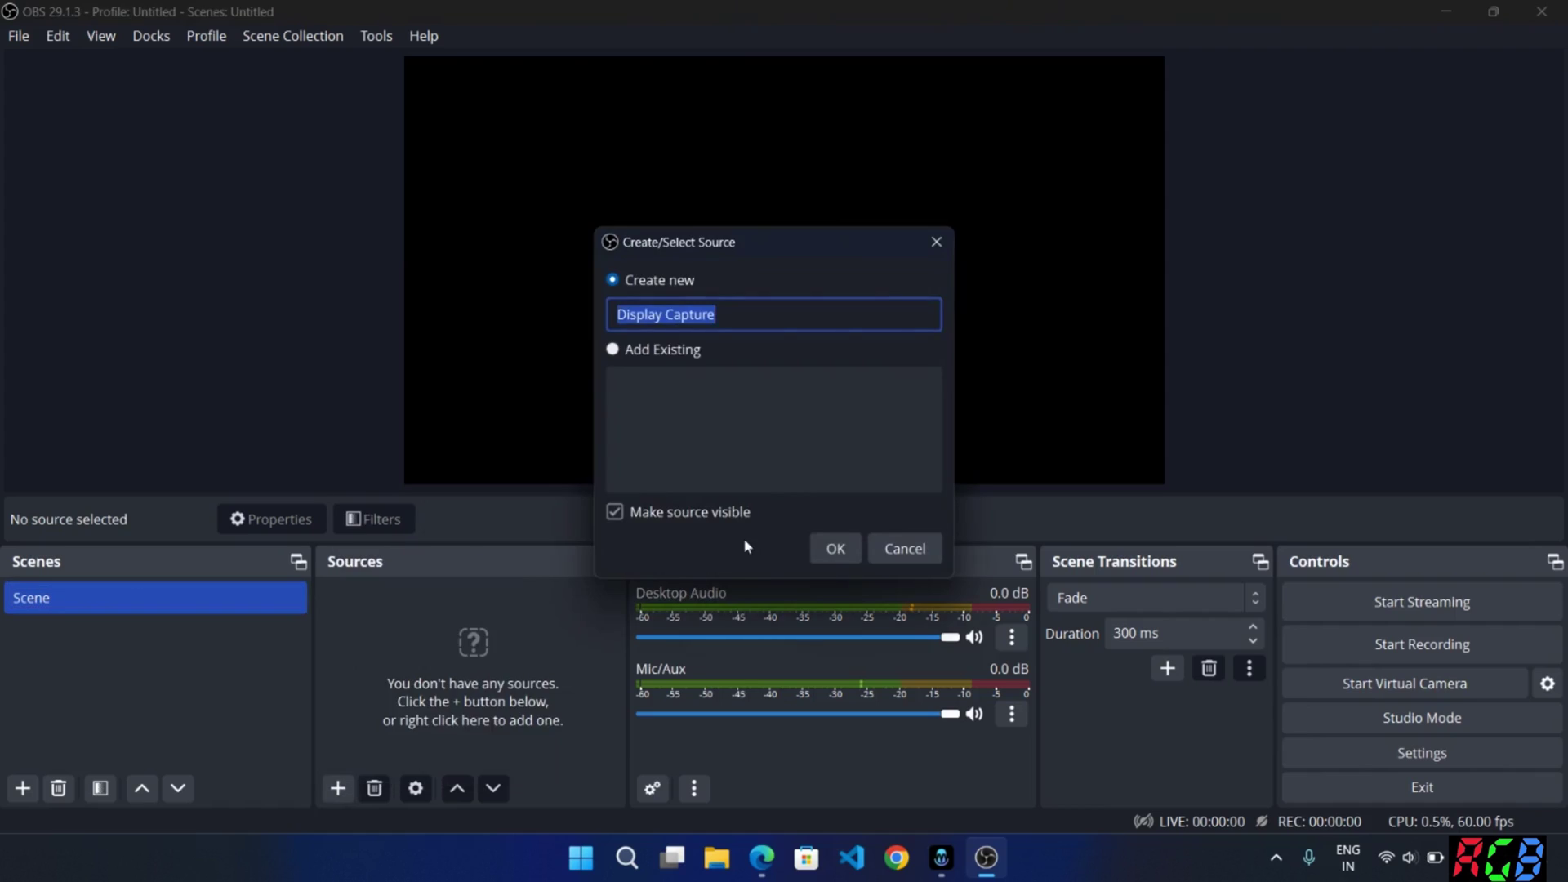
pyautogui.click(834, 548)
# Add an Audio Output Capture source using Speakers (Voice Changer Virtual Audio Device).
pyautogui.click(1019, 683)
pyautogui.click(346, 790)
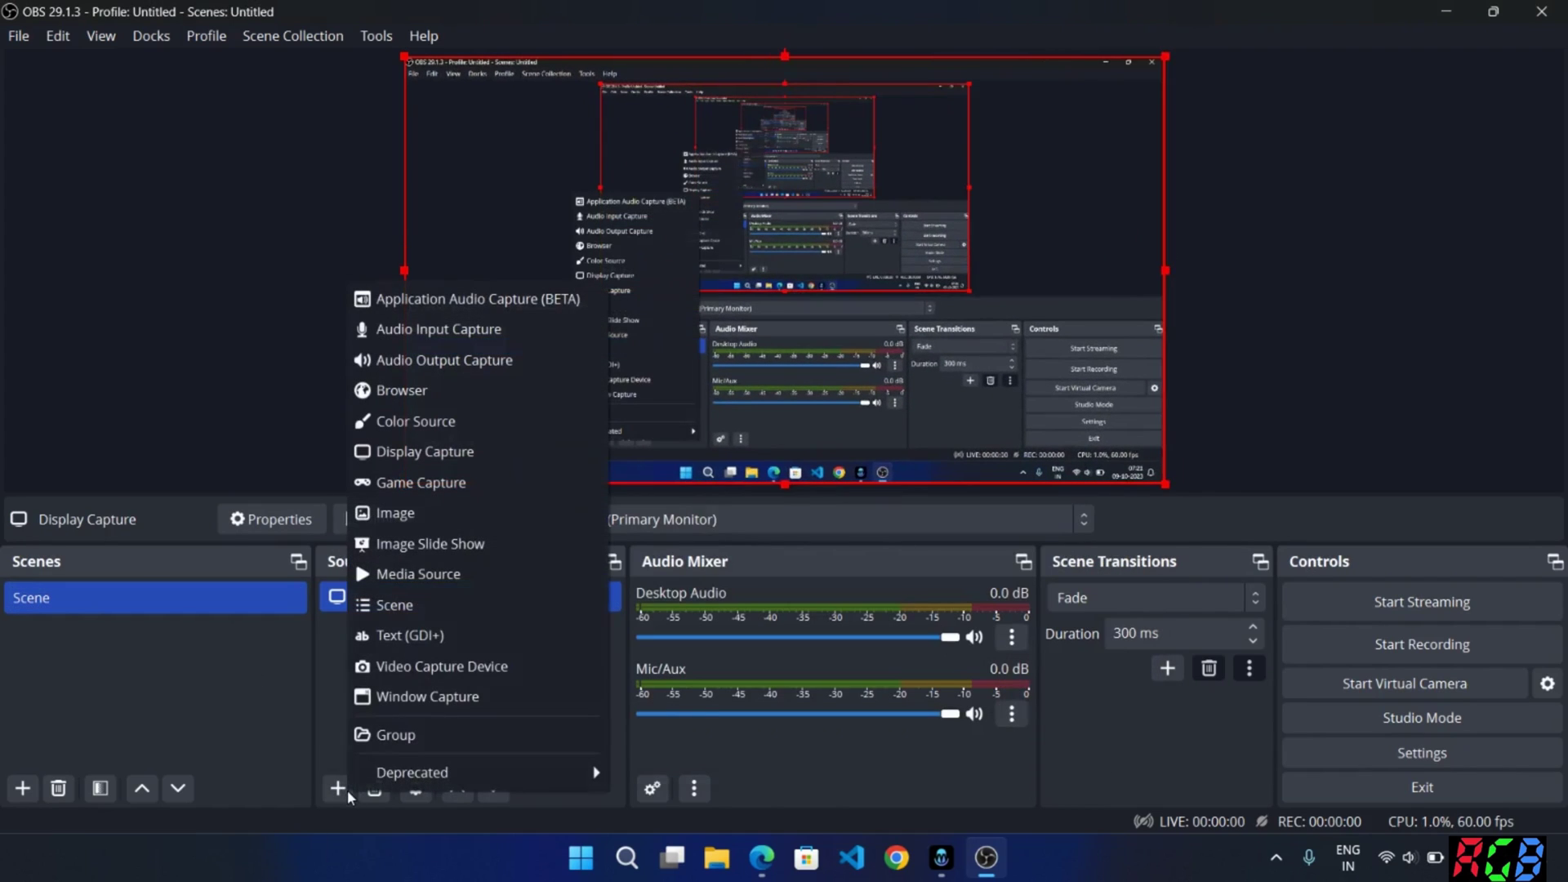
pyautogui.click(444, 360)
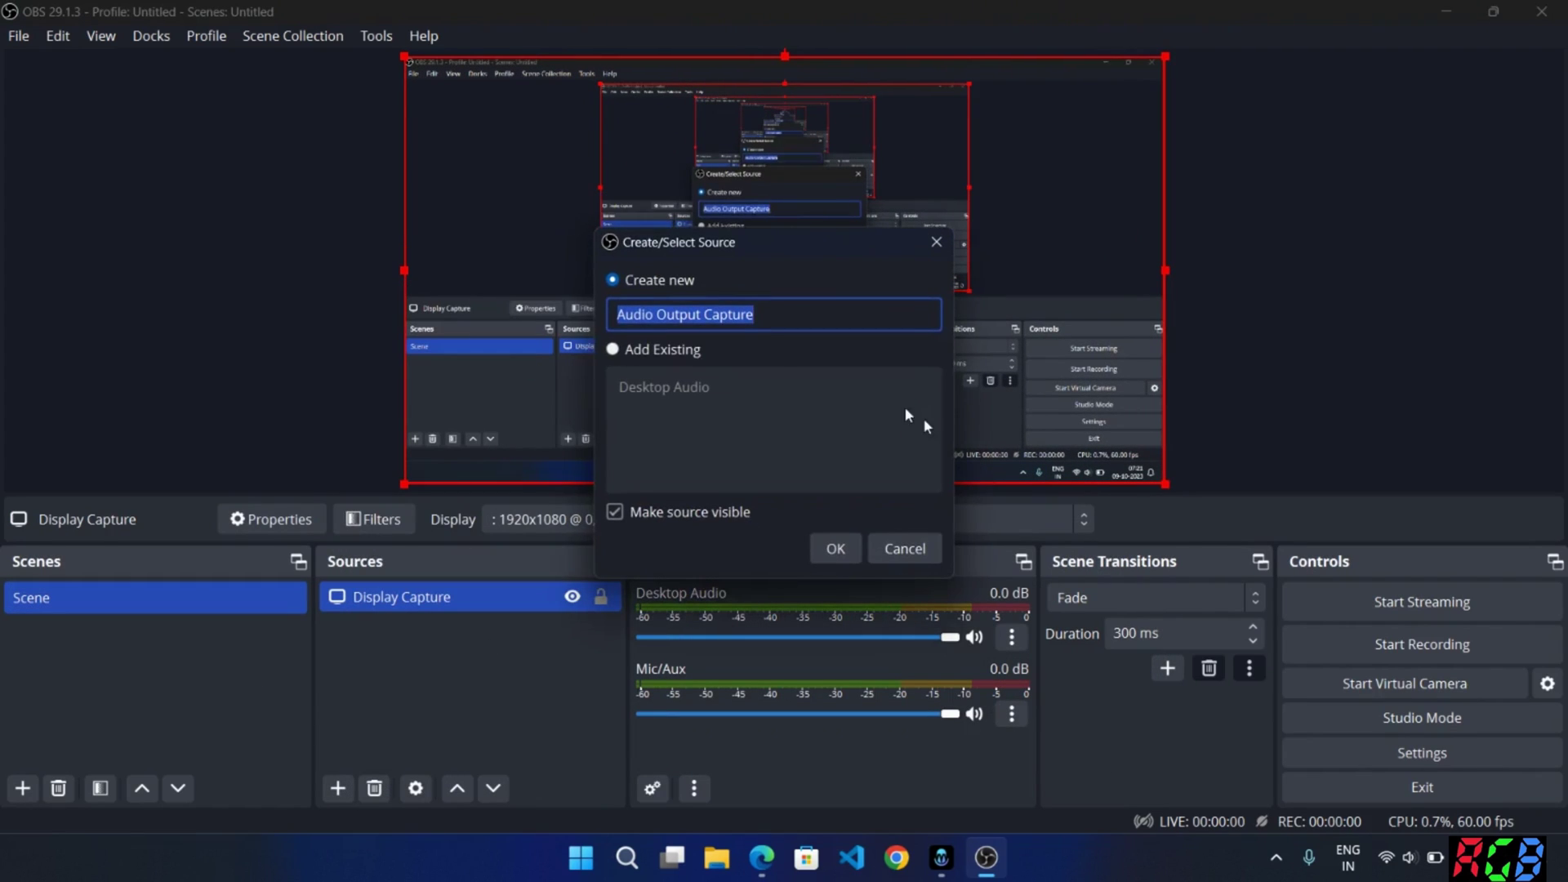
pyautogui.click(834, 547)
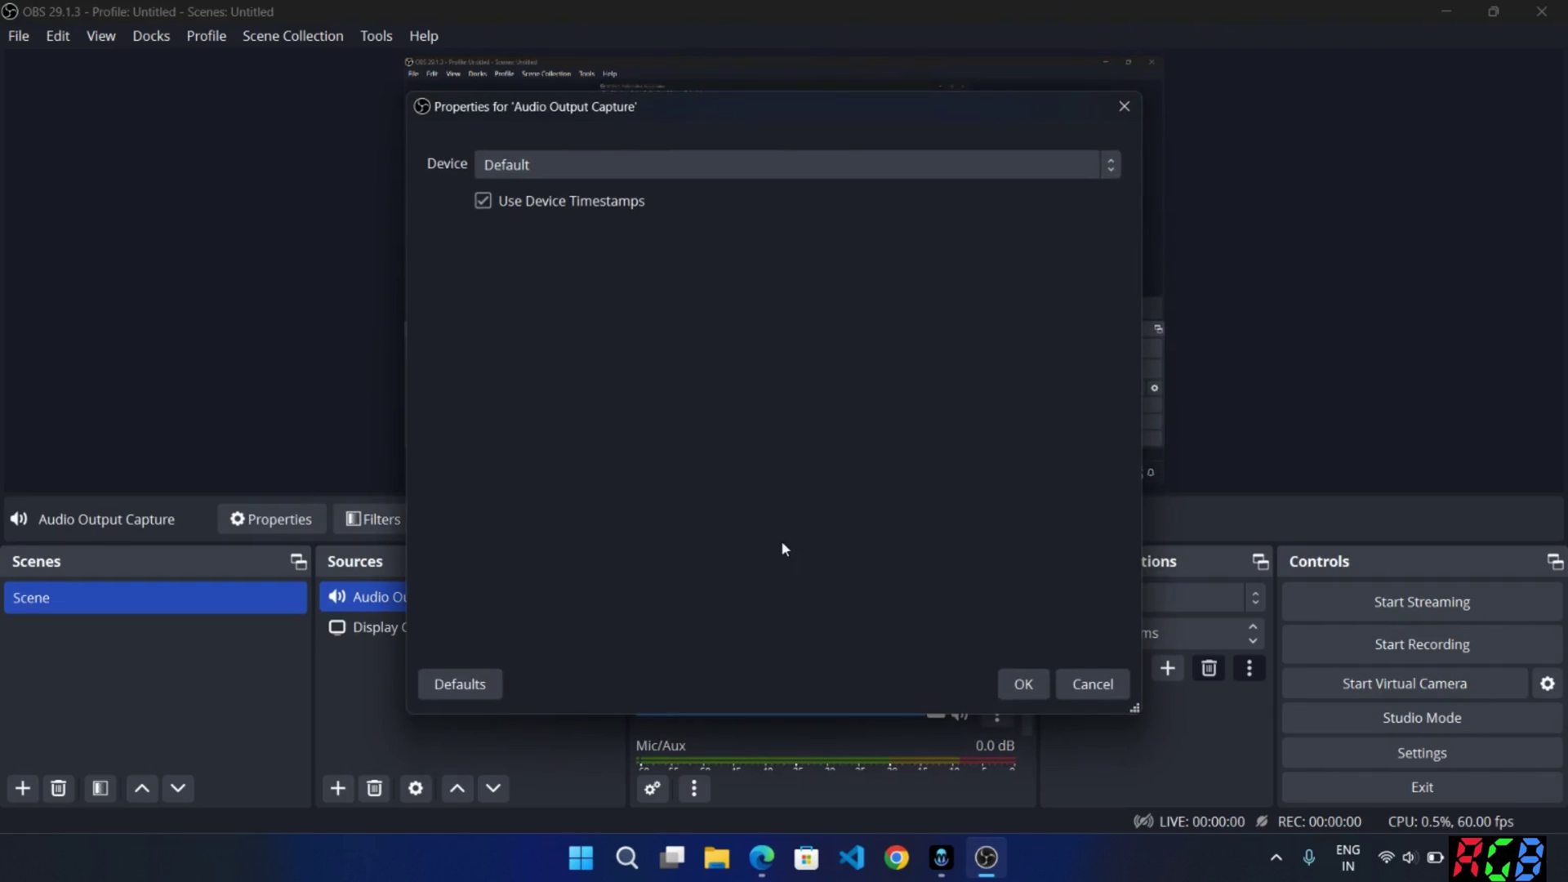
pyautogui.click(626, 169)
pyautogui.click(560, 254)
pyautogui.press('Return')
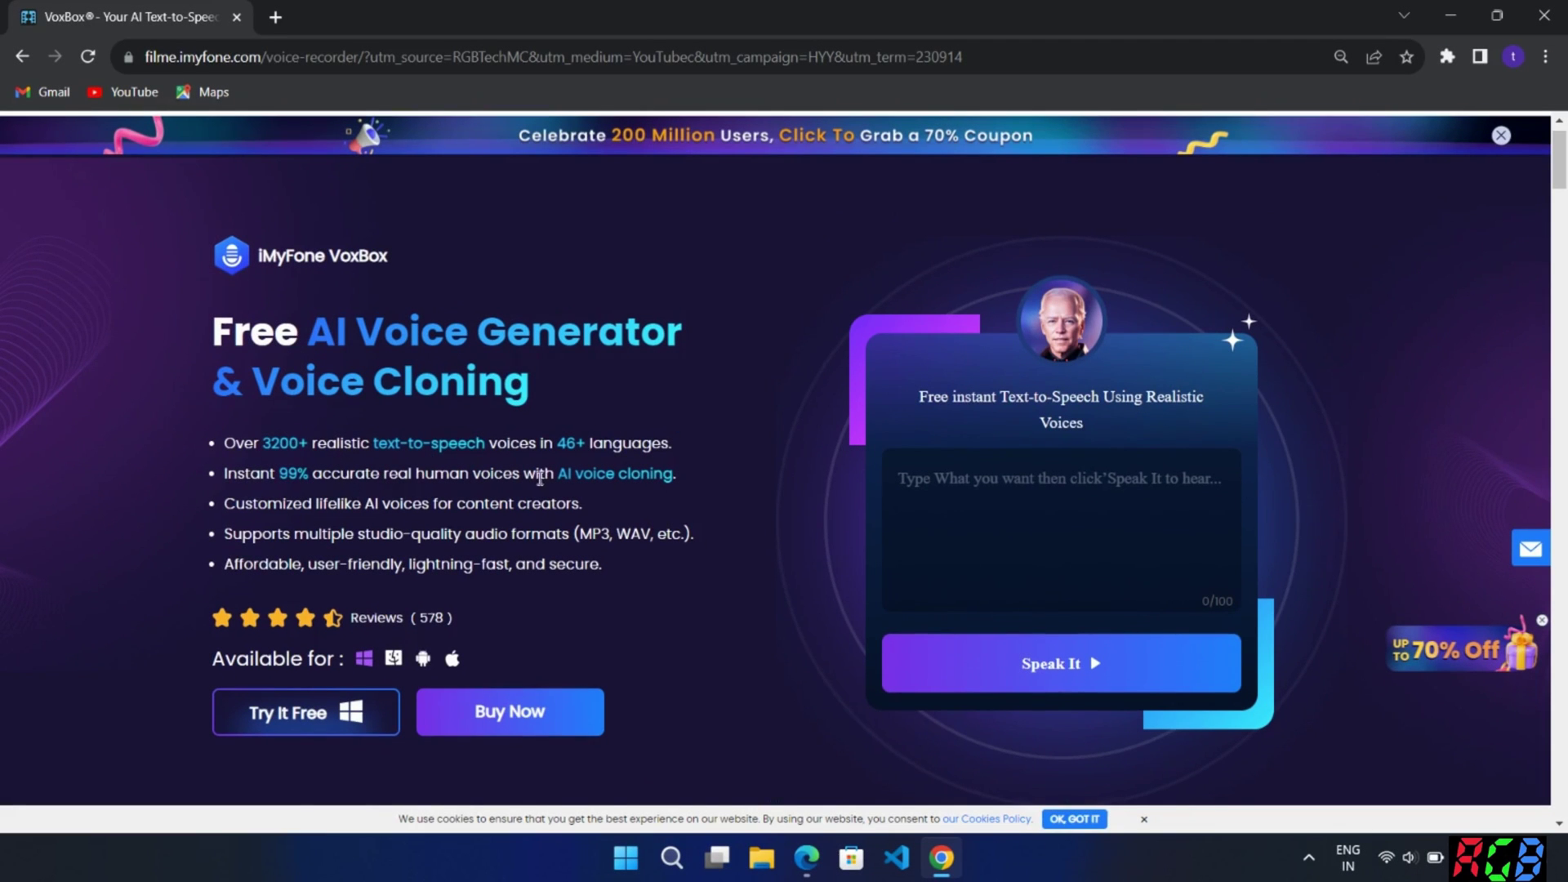
# Play the Spongebob voice sample, then play and pause the first voice-cloning sample.
pyautogui.scroll(-2, 541, 478)
pyautogui.scroll(-7, 689, 482)
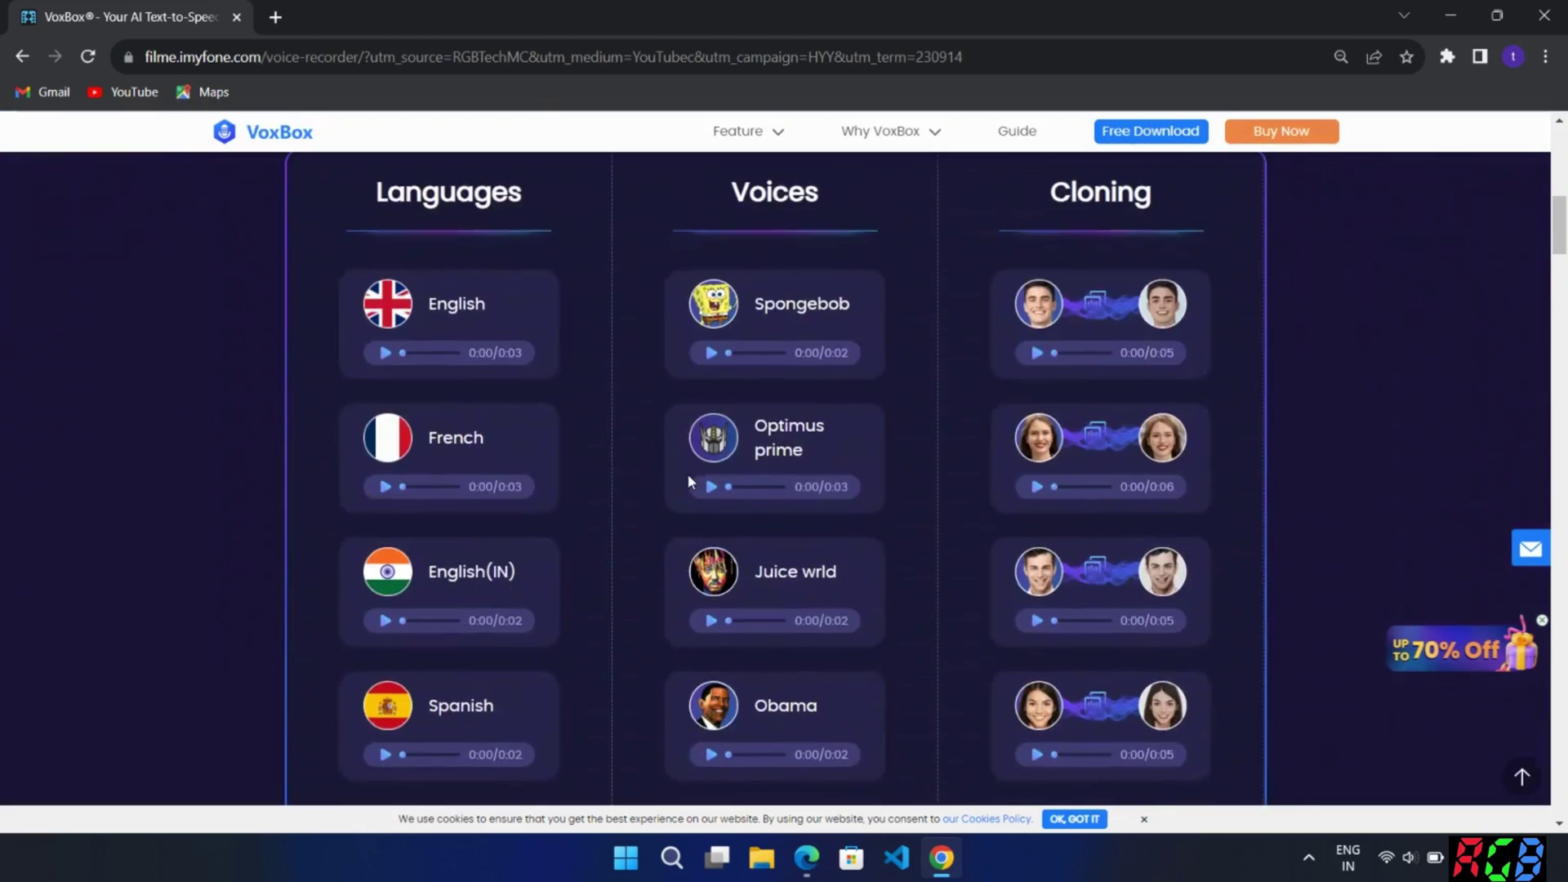
pyautogui.scroll(-5, 689, 480)
pyautogui.scroll(5, 688, 479)
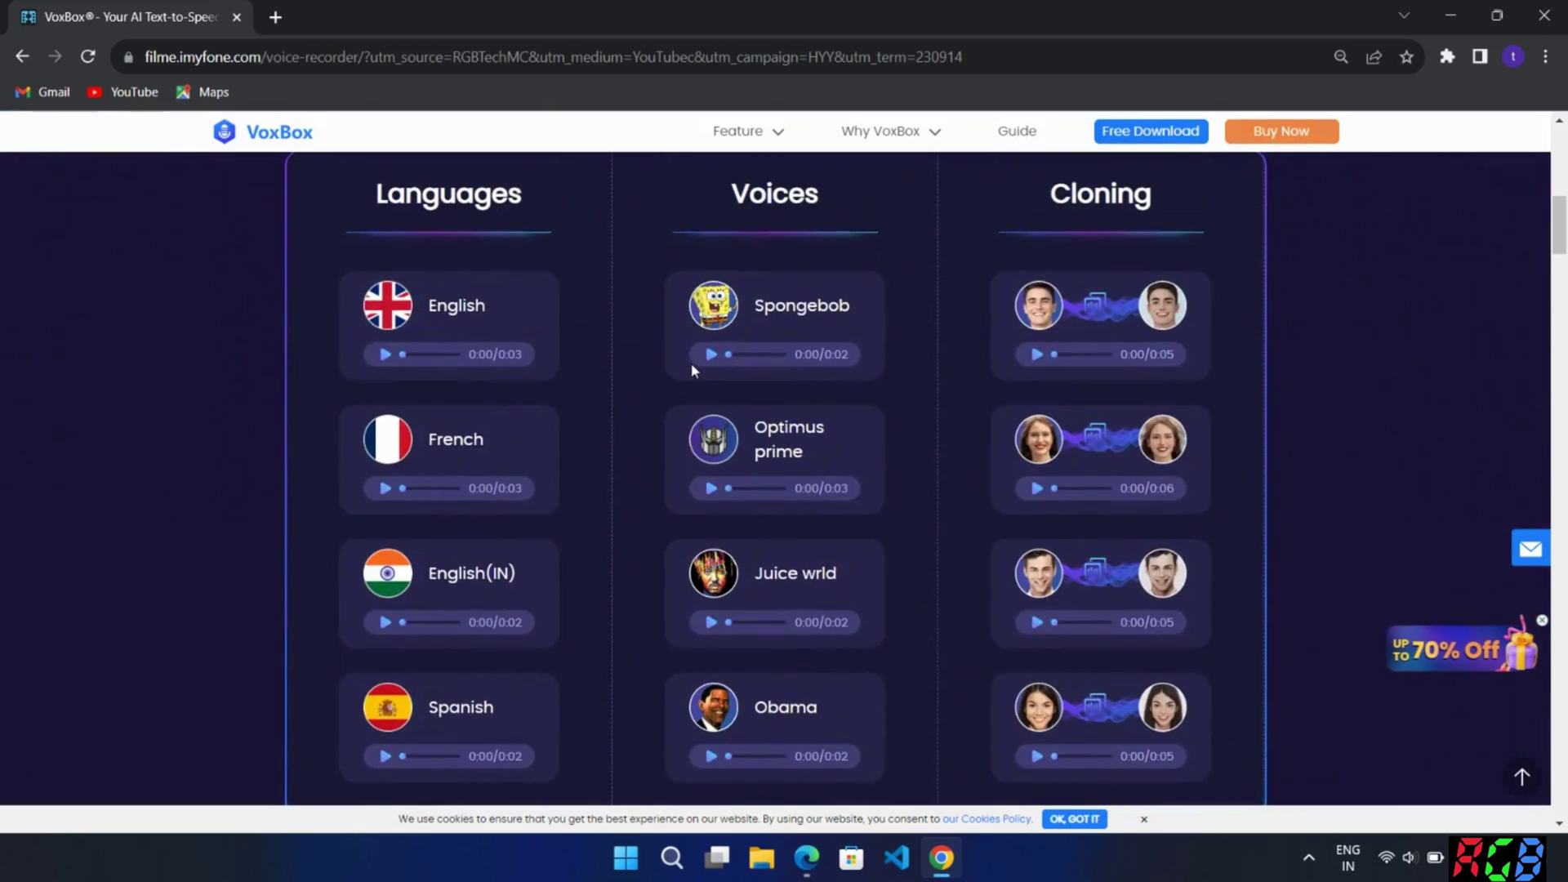
pyautogui.click(711, 360)
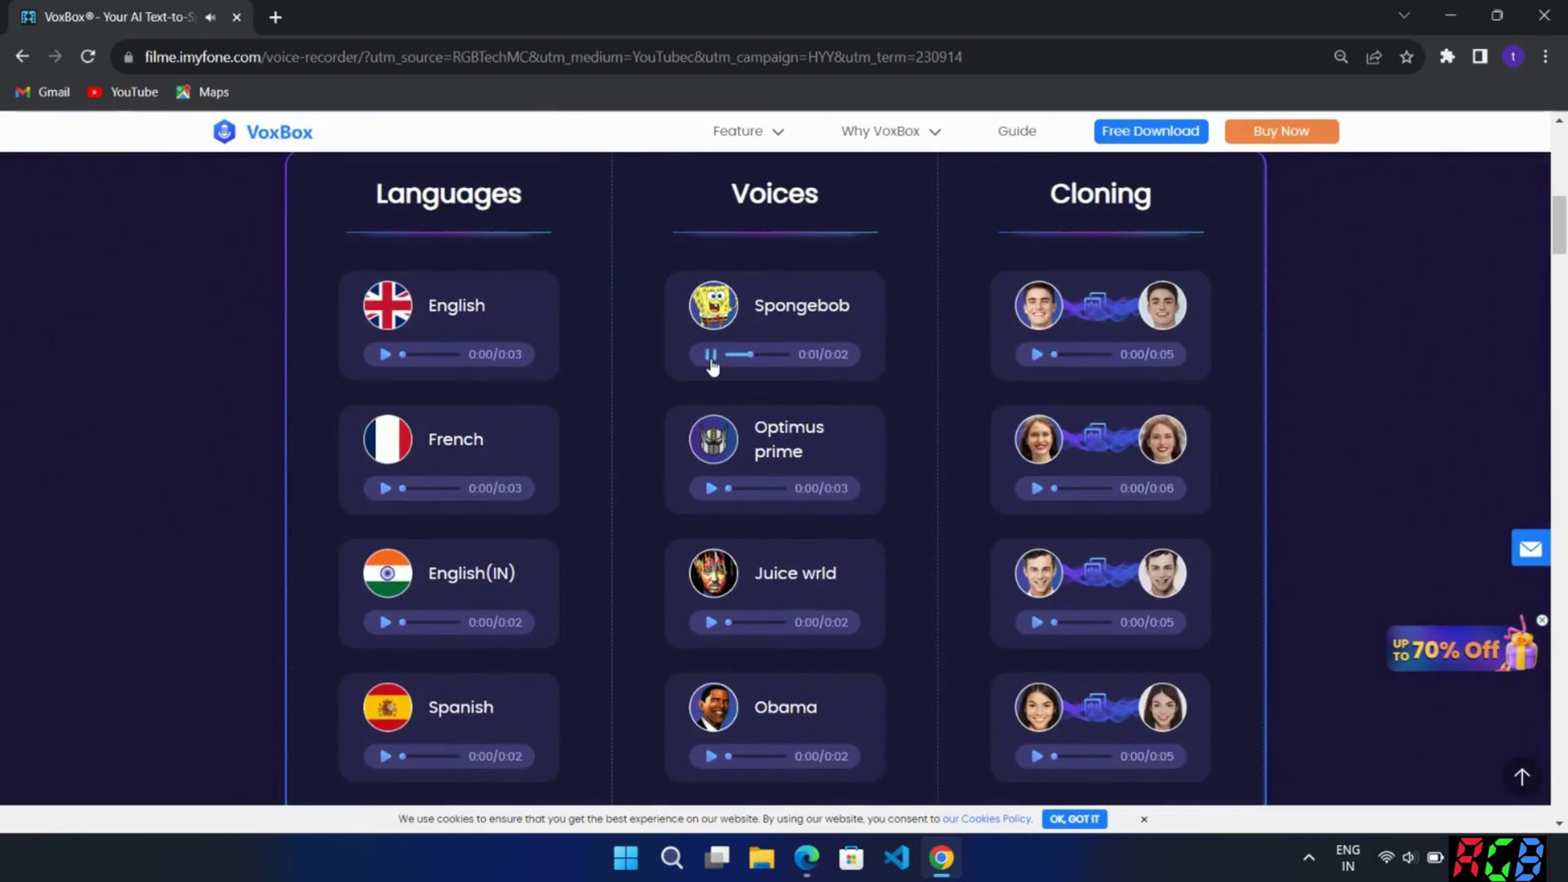
pyautogui.click(1036, 356)
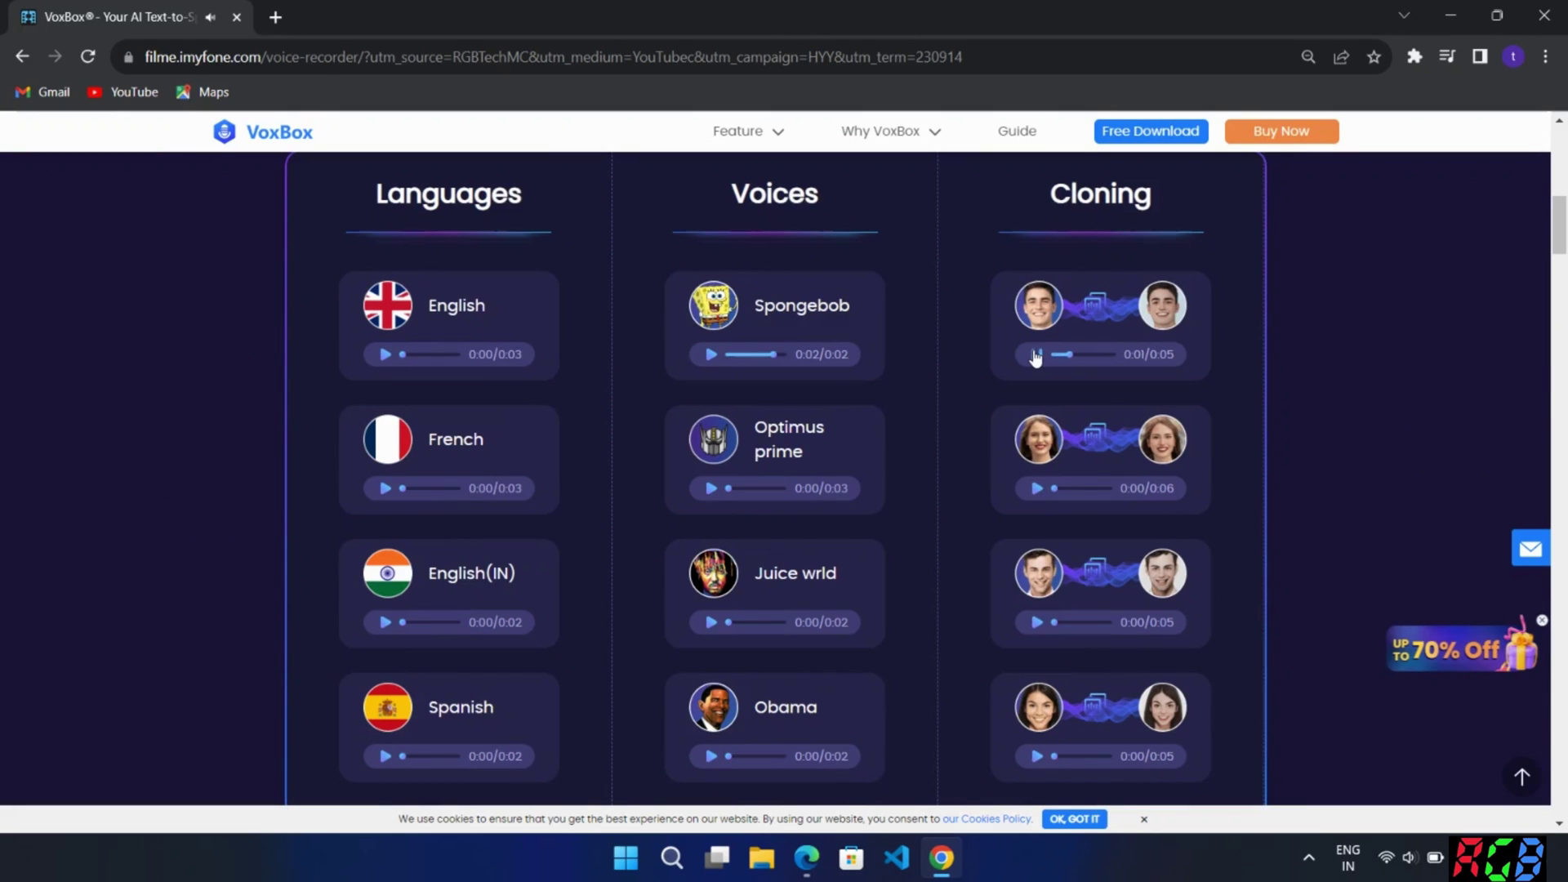
pyautogui.click(1036, 356)
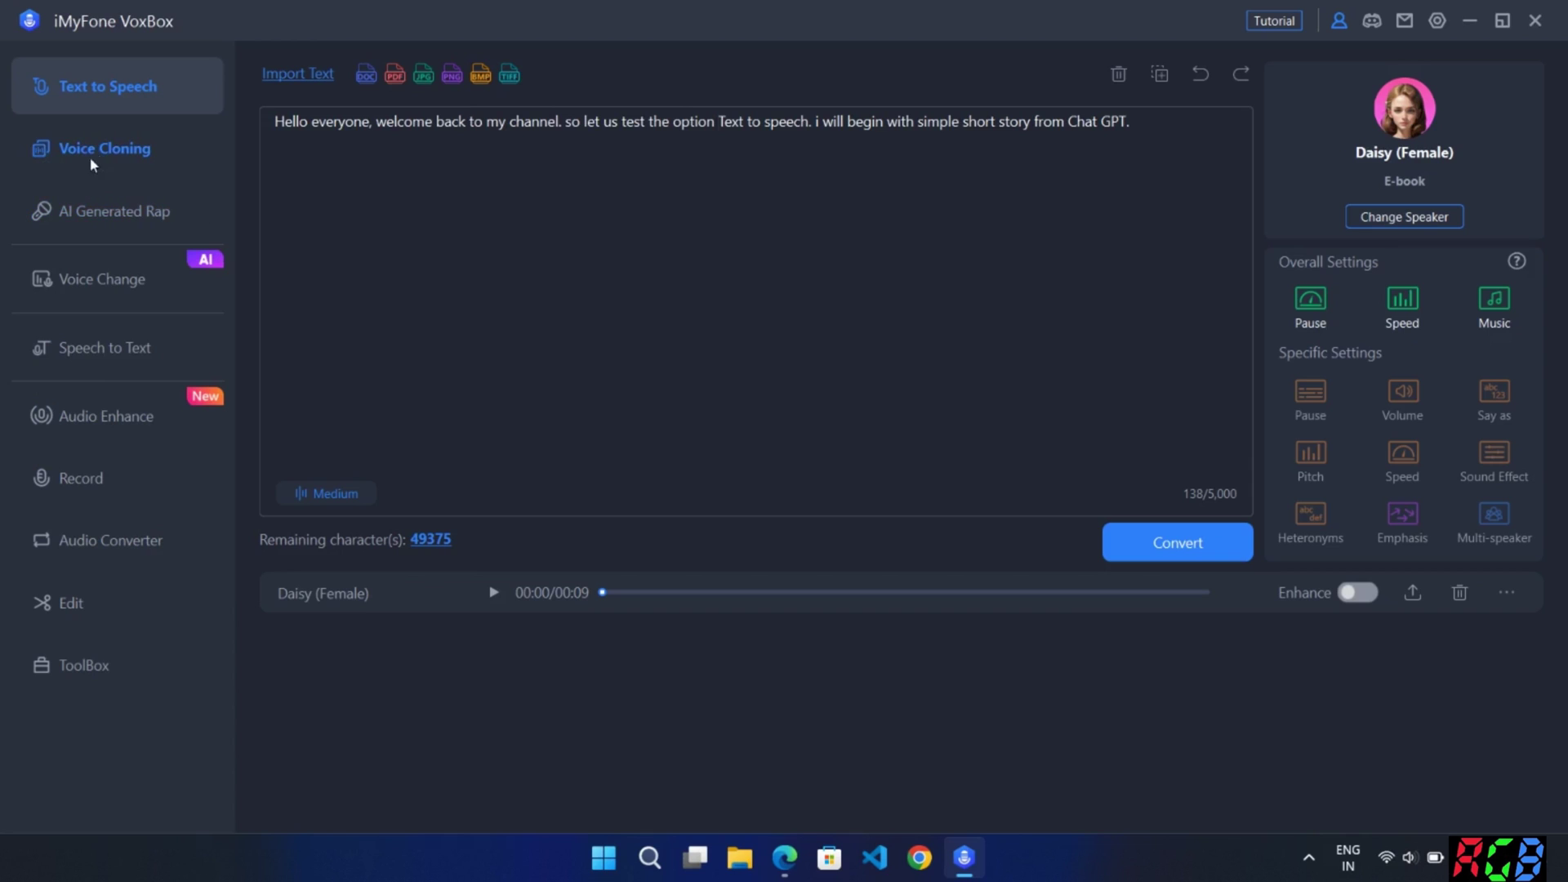
pyautogui.click(139, 147)
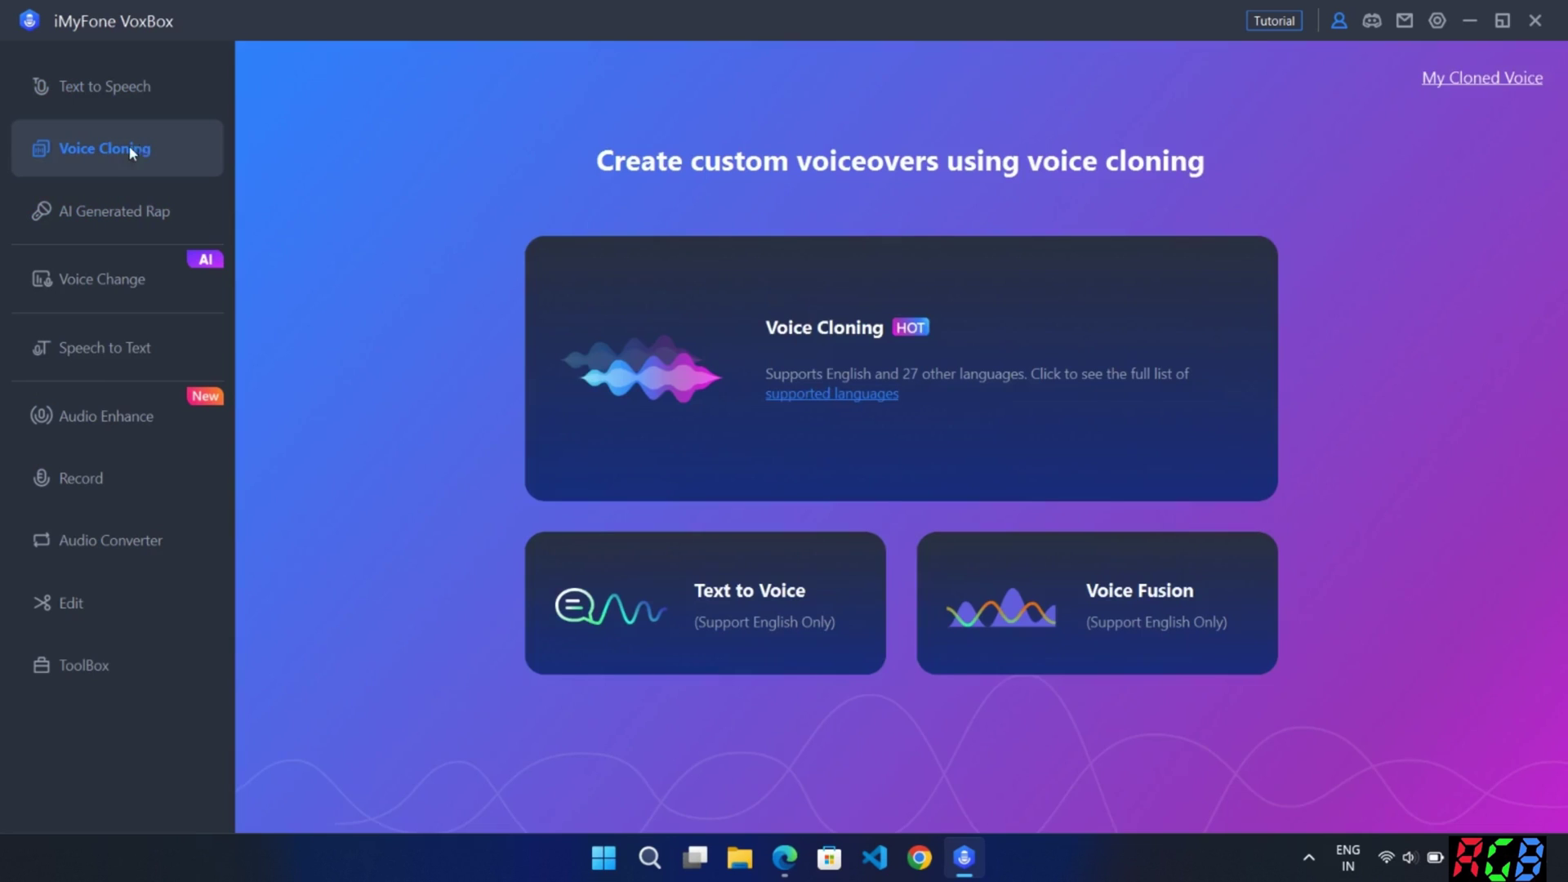
pyautogui.click(131, 219)
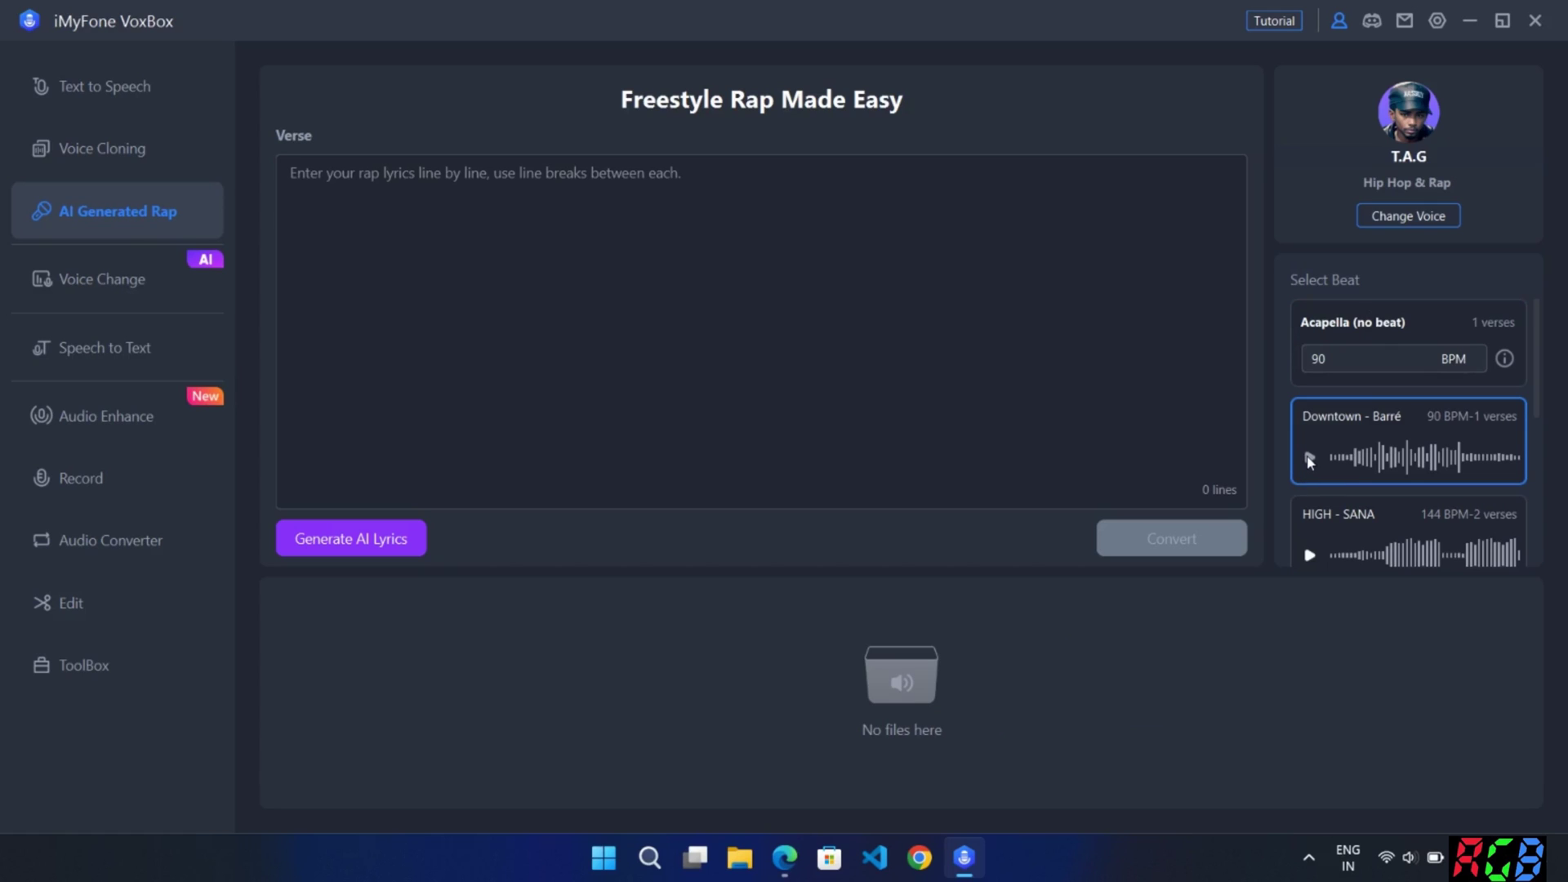
pyautogui.click(95, 283)
pyautogui.click(135, 346)
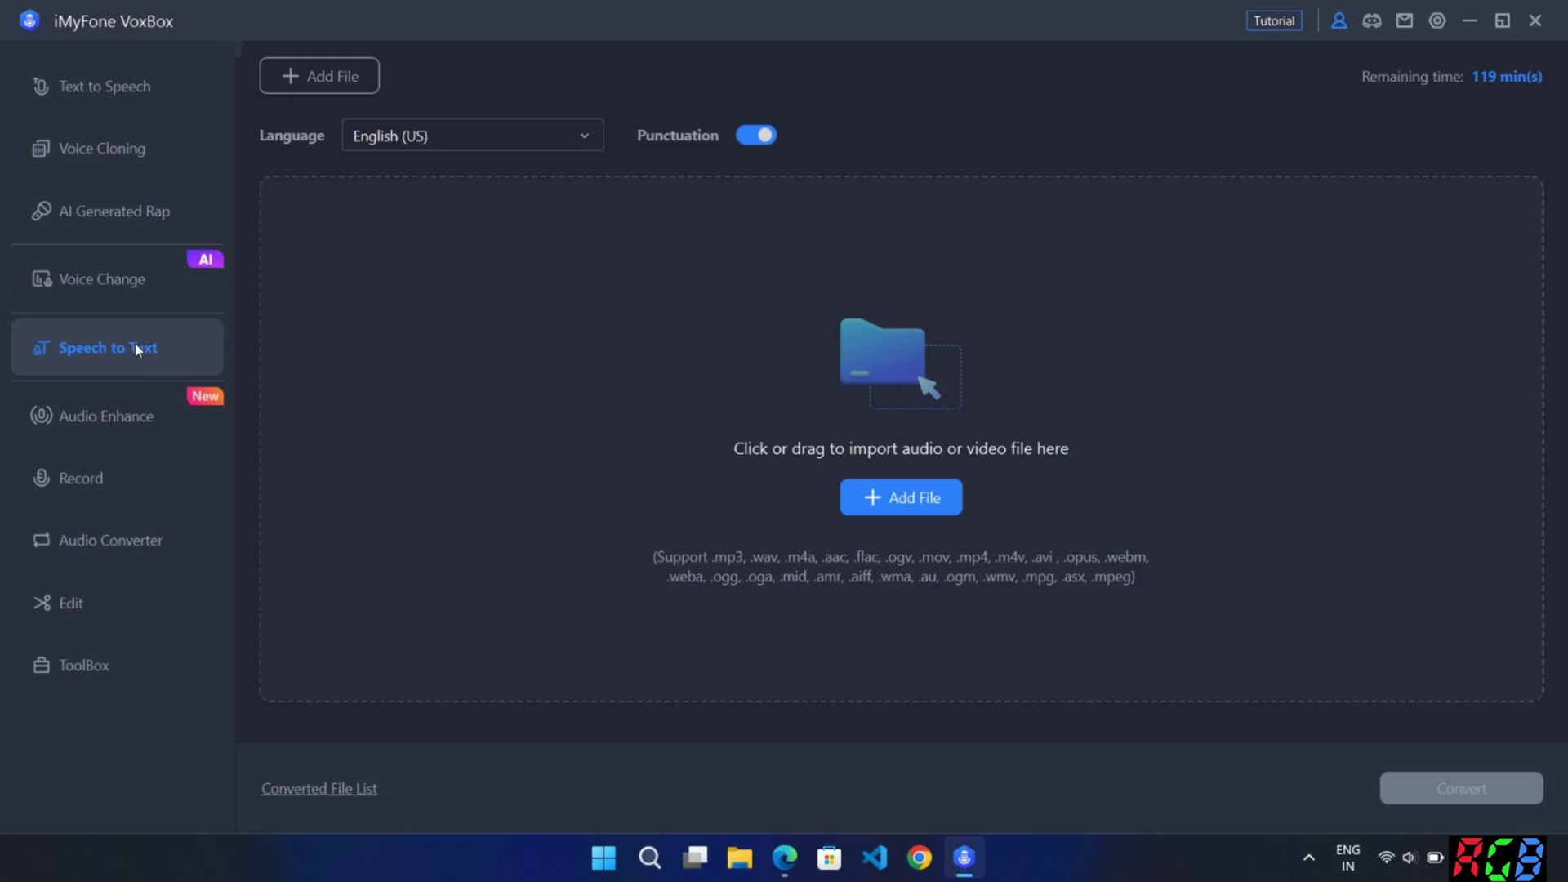
pyautogui.click(119, 416)
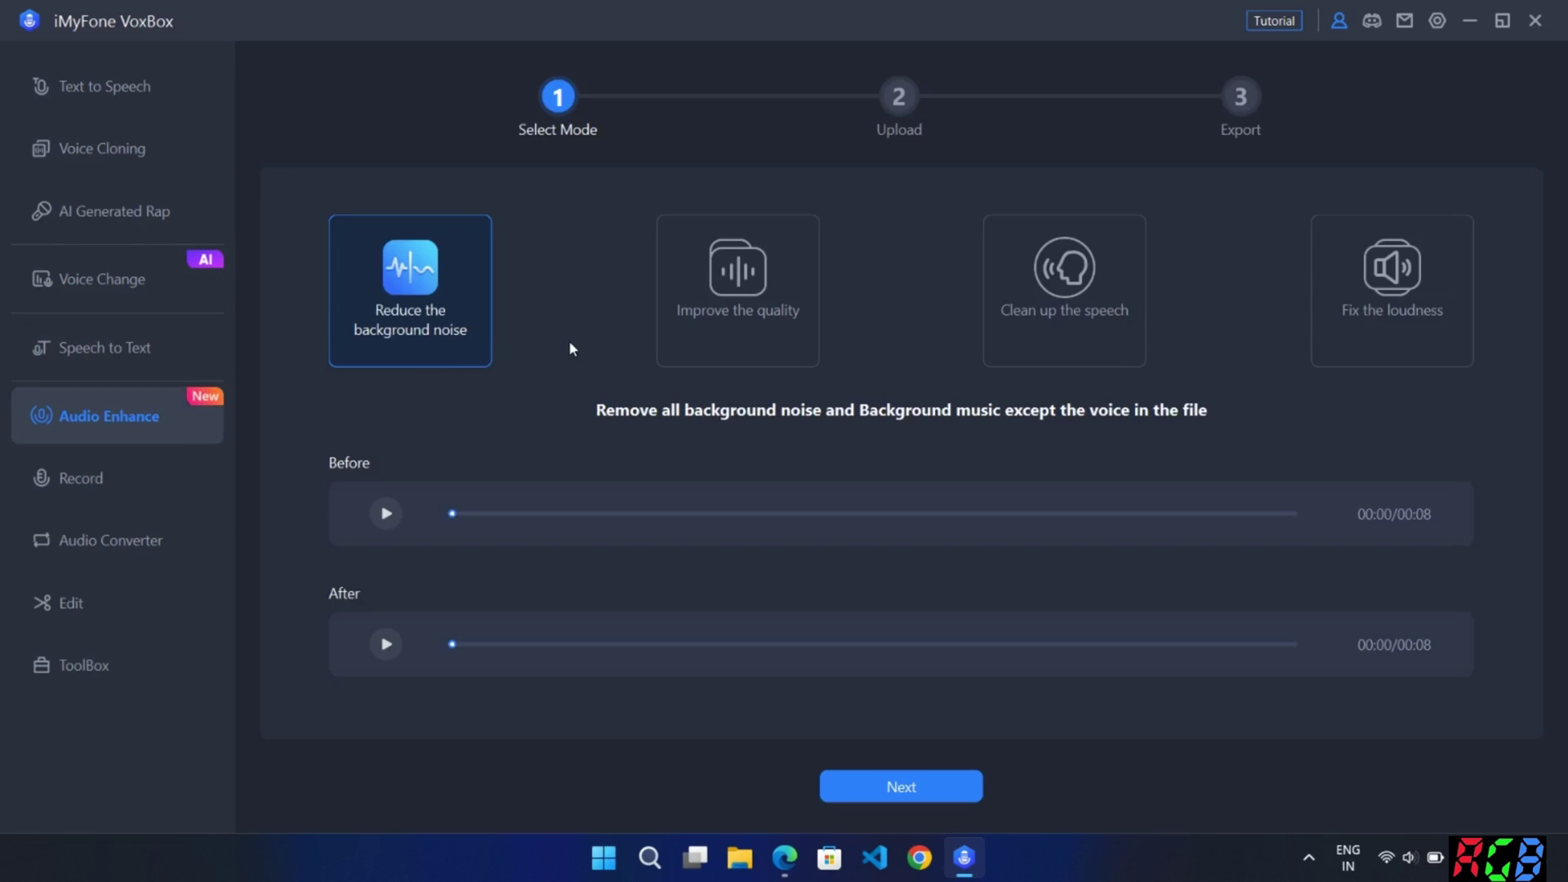
pyautogui.click(97, 477)
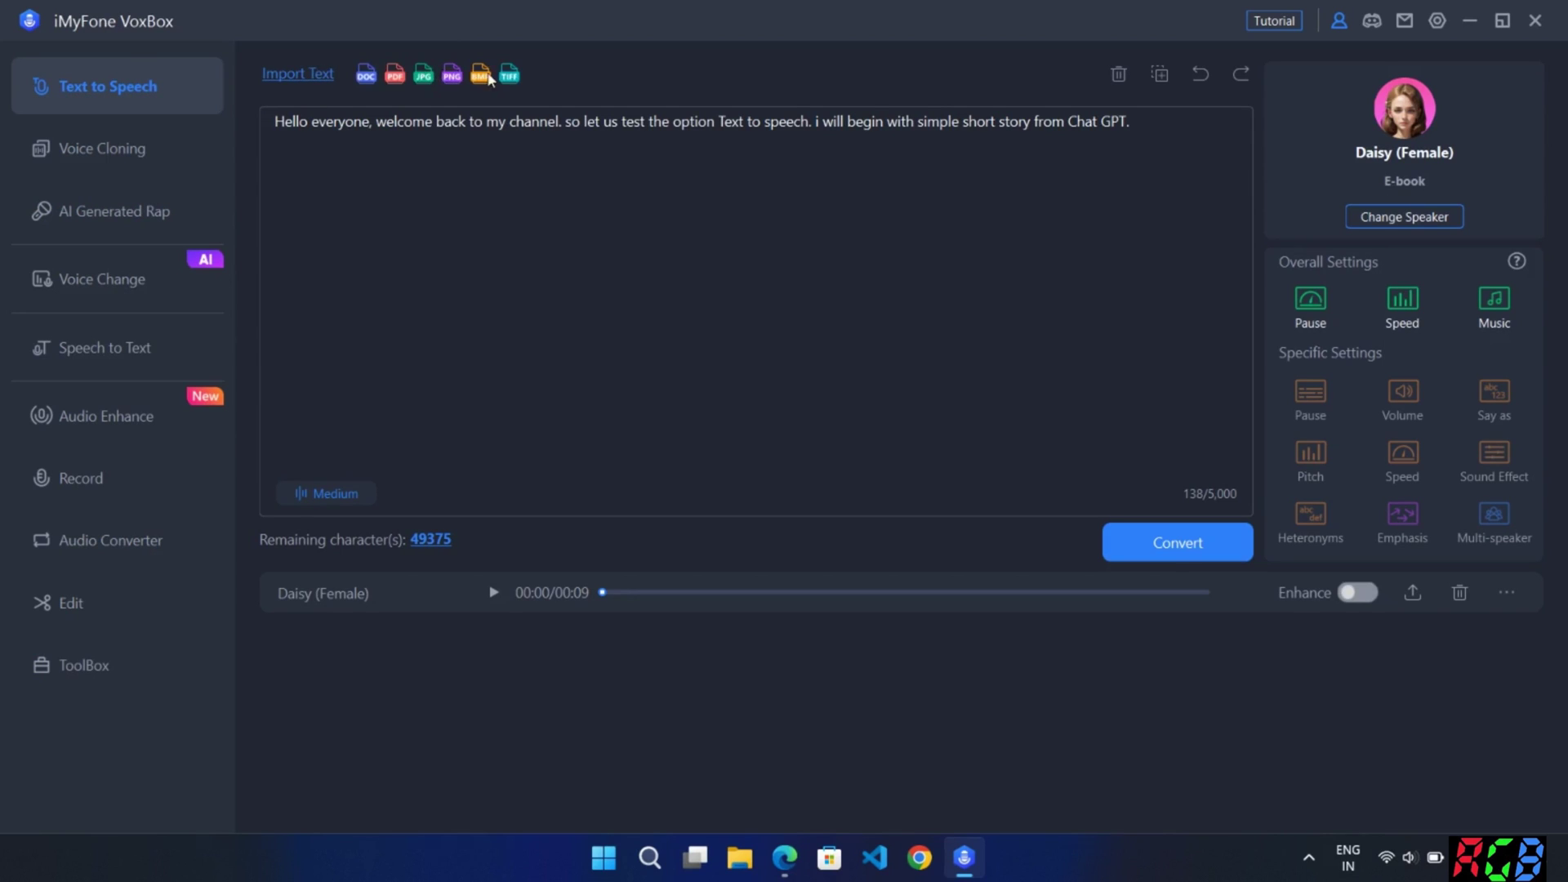
# Preview the Sophia, David, Baldur, Daisy and Juliet voices in the speaker list.
pyautogui.click(1415, 221)
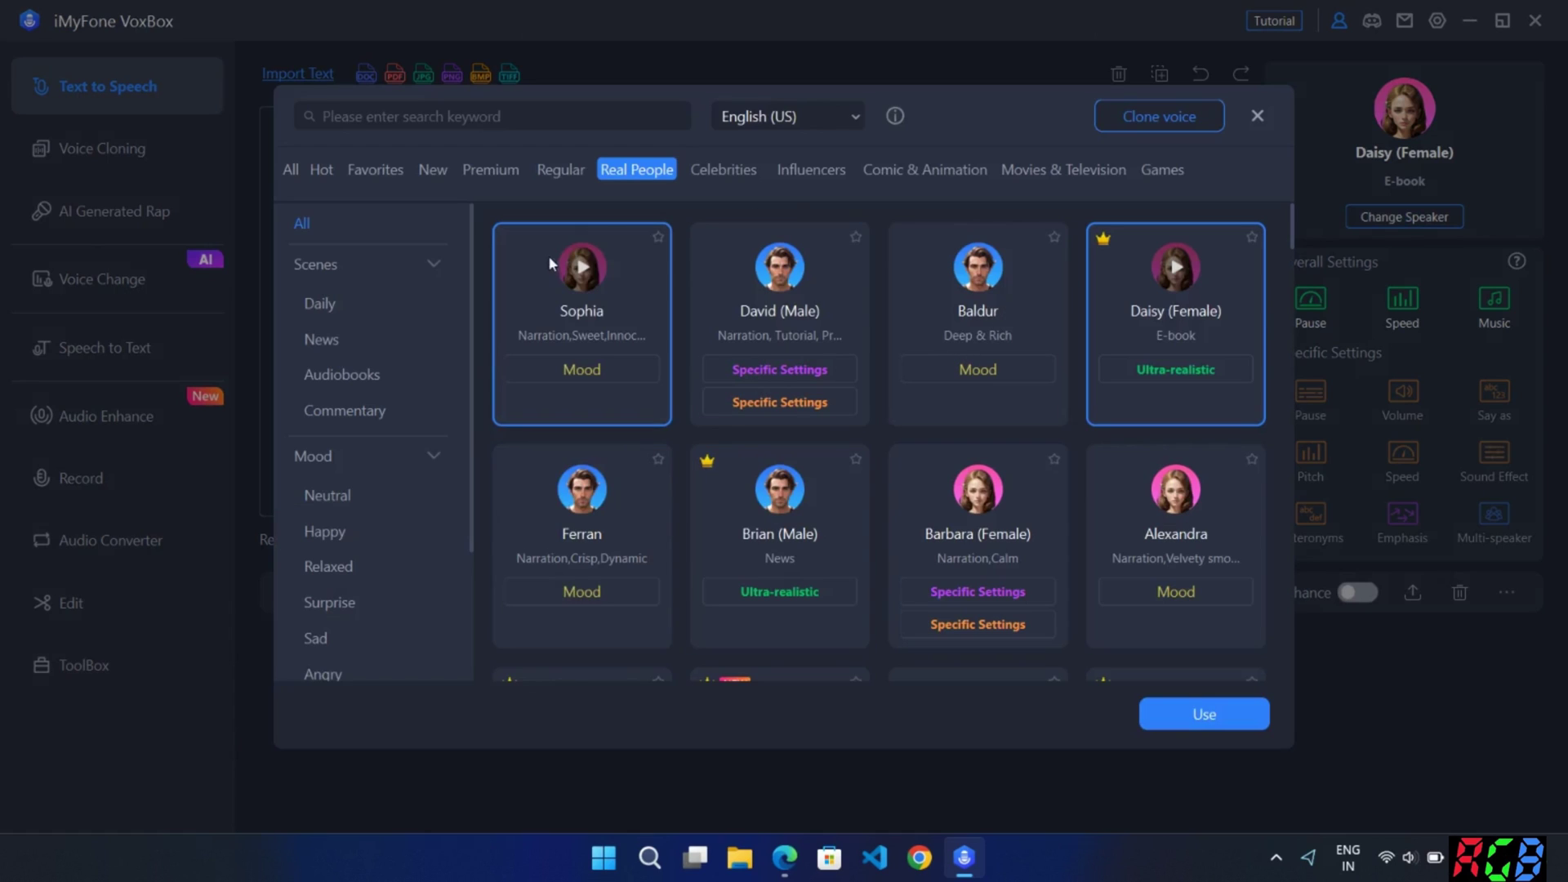
pyautogui.click(581, 277)
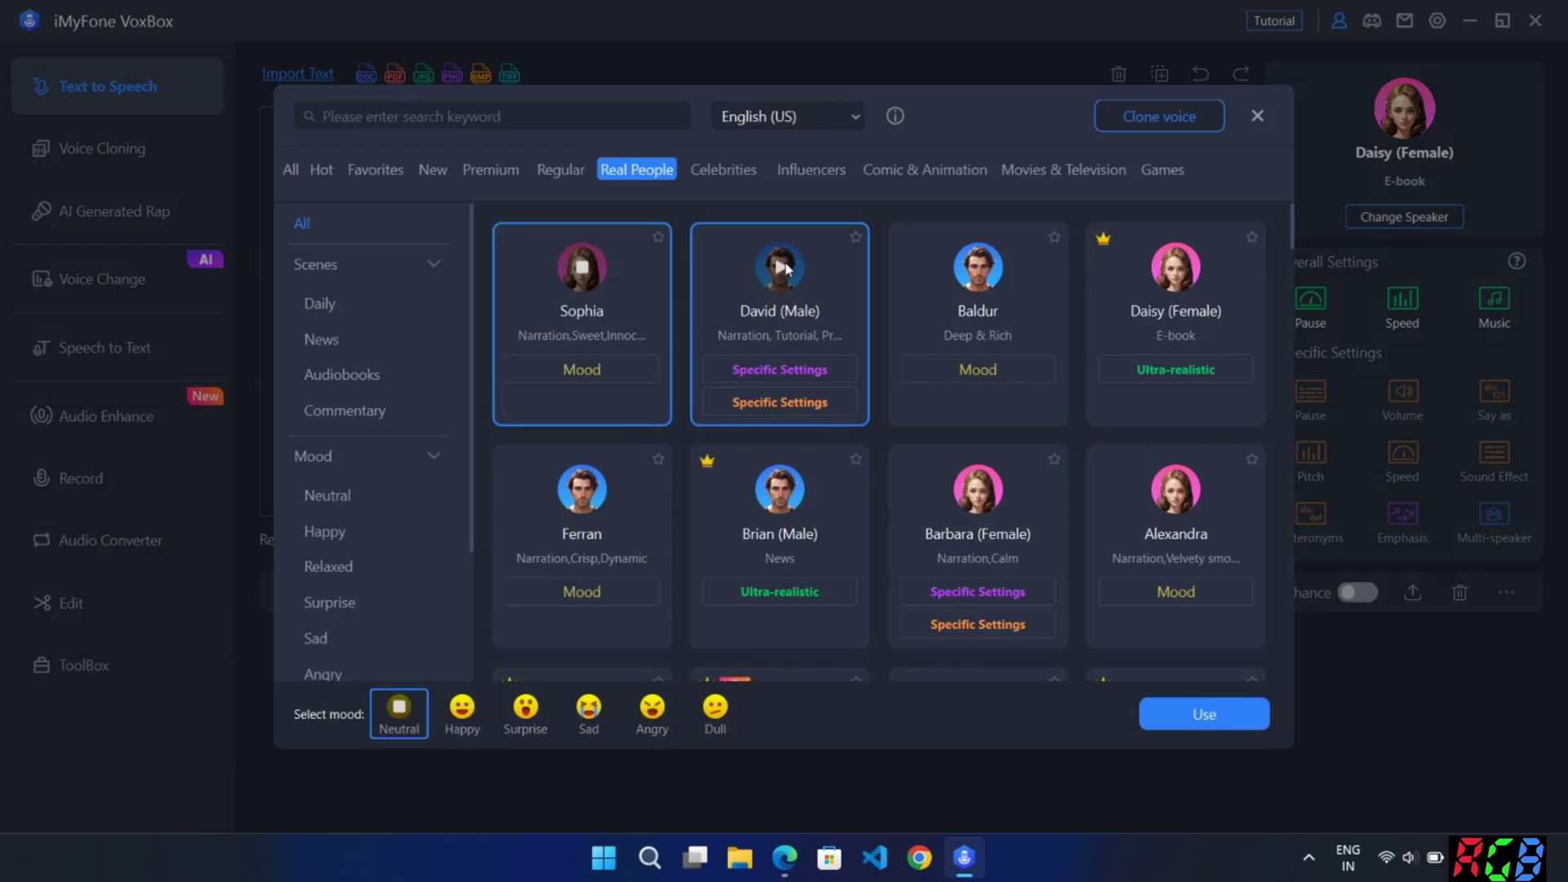
pyautogui.click(819, 276)
pyautogui.click(978, 271)
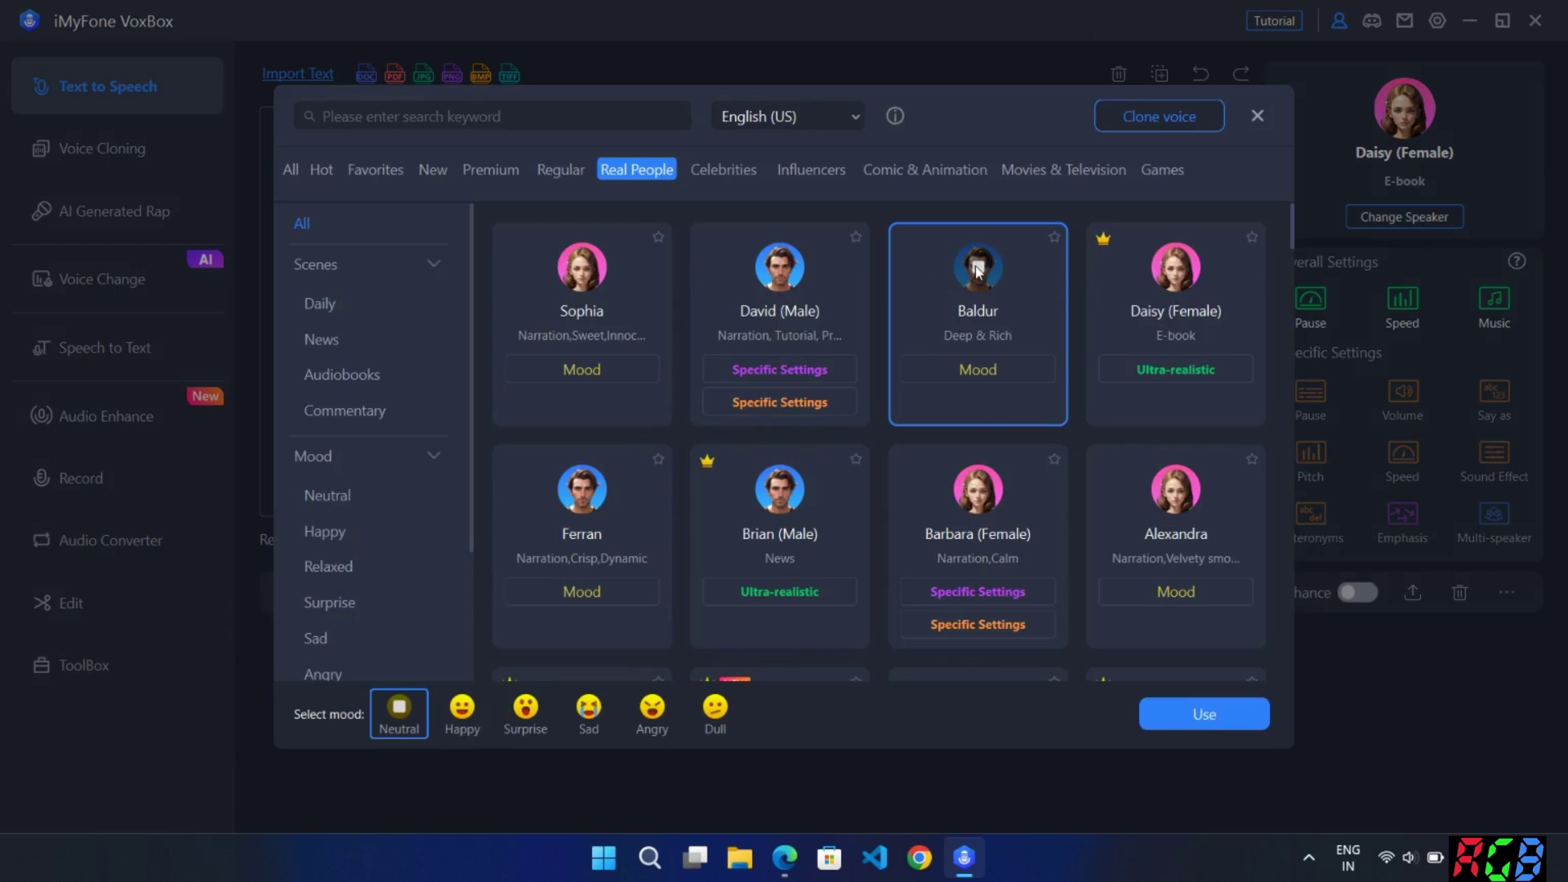
pyautogui.click(1177, 271)
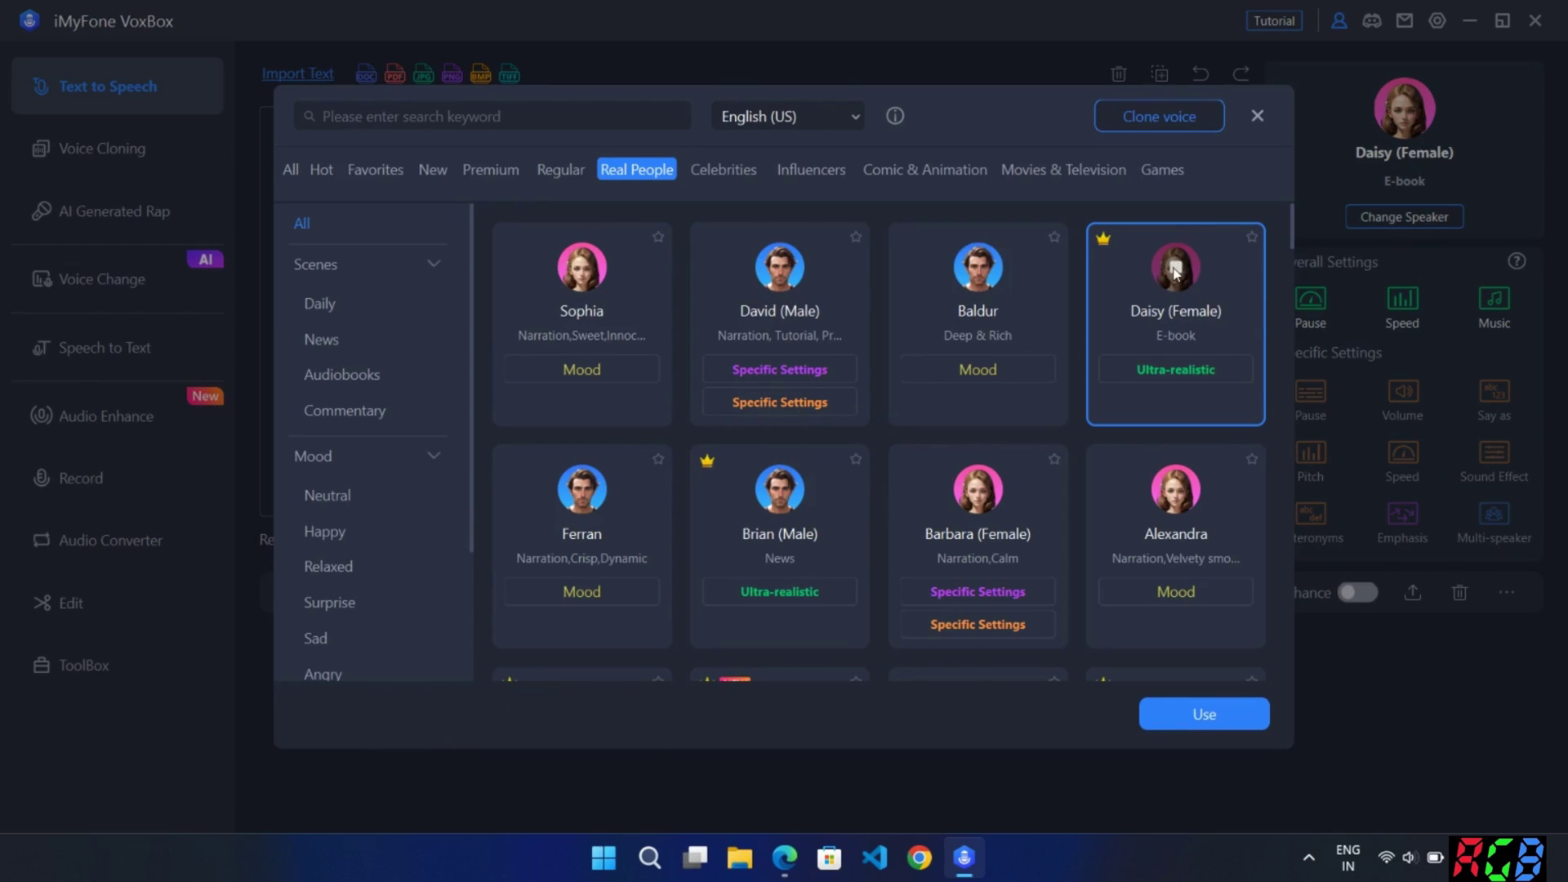
pyautogui.scroll(-2, 1027, 497)
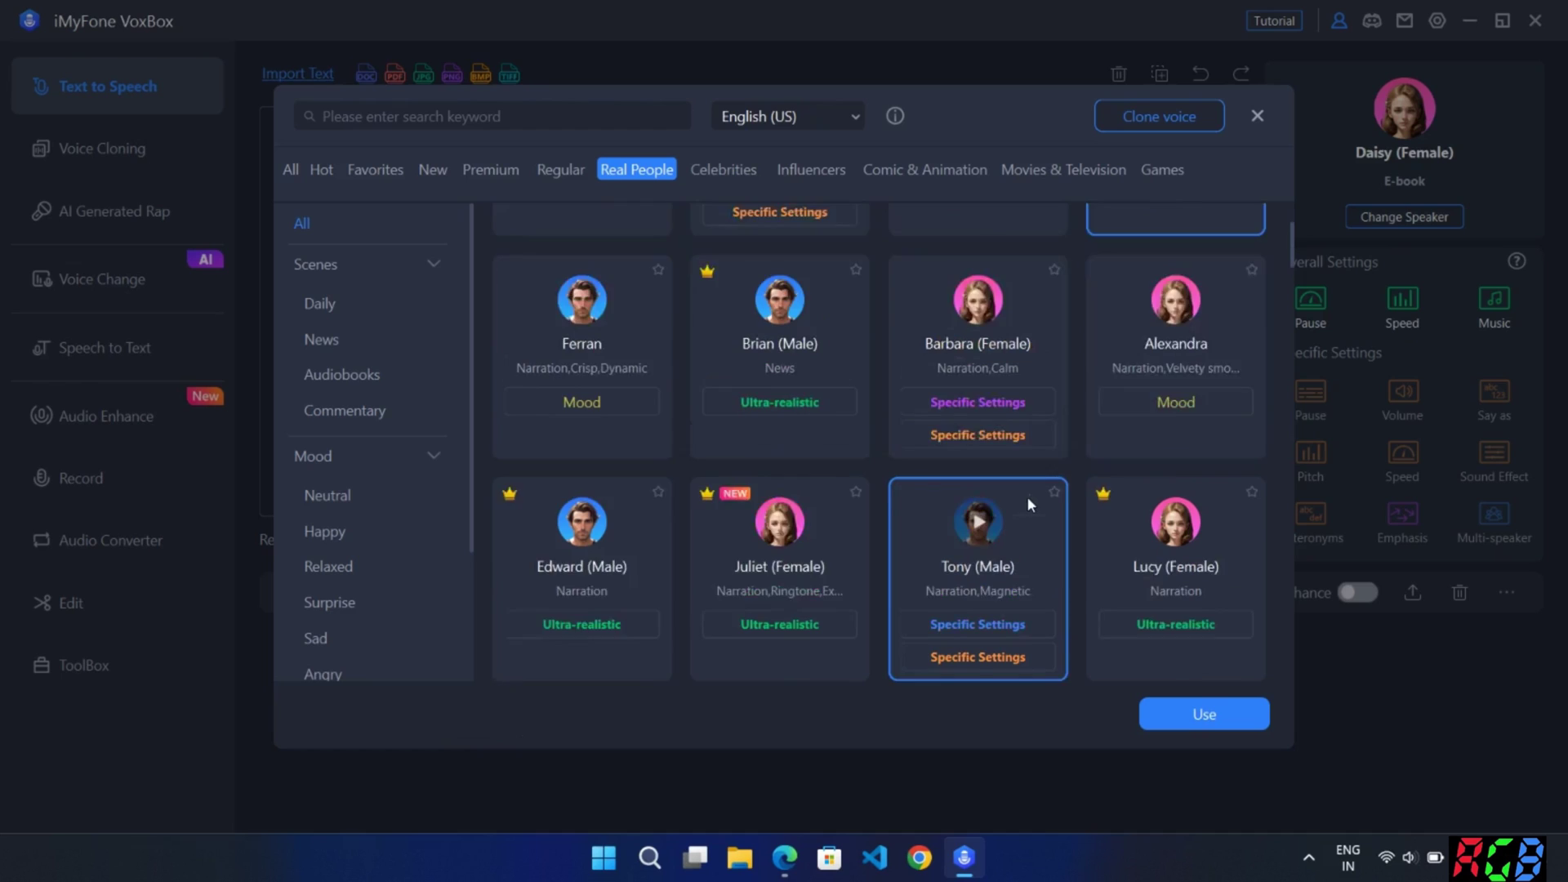
pyautogui.scroll(2, 1026, 497)
pyautogui.scroll(-2, 1026, 497)
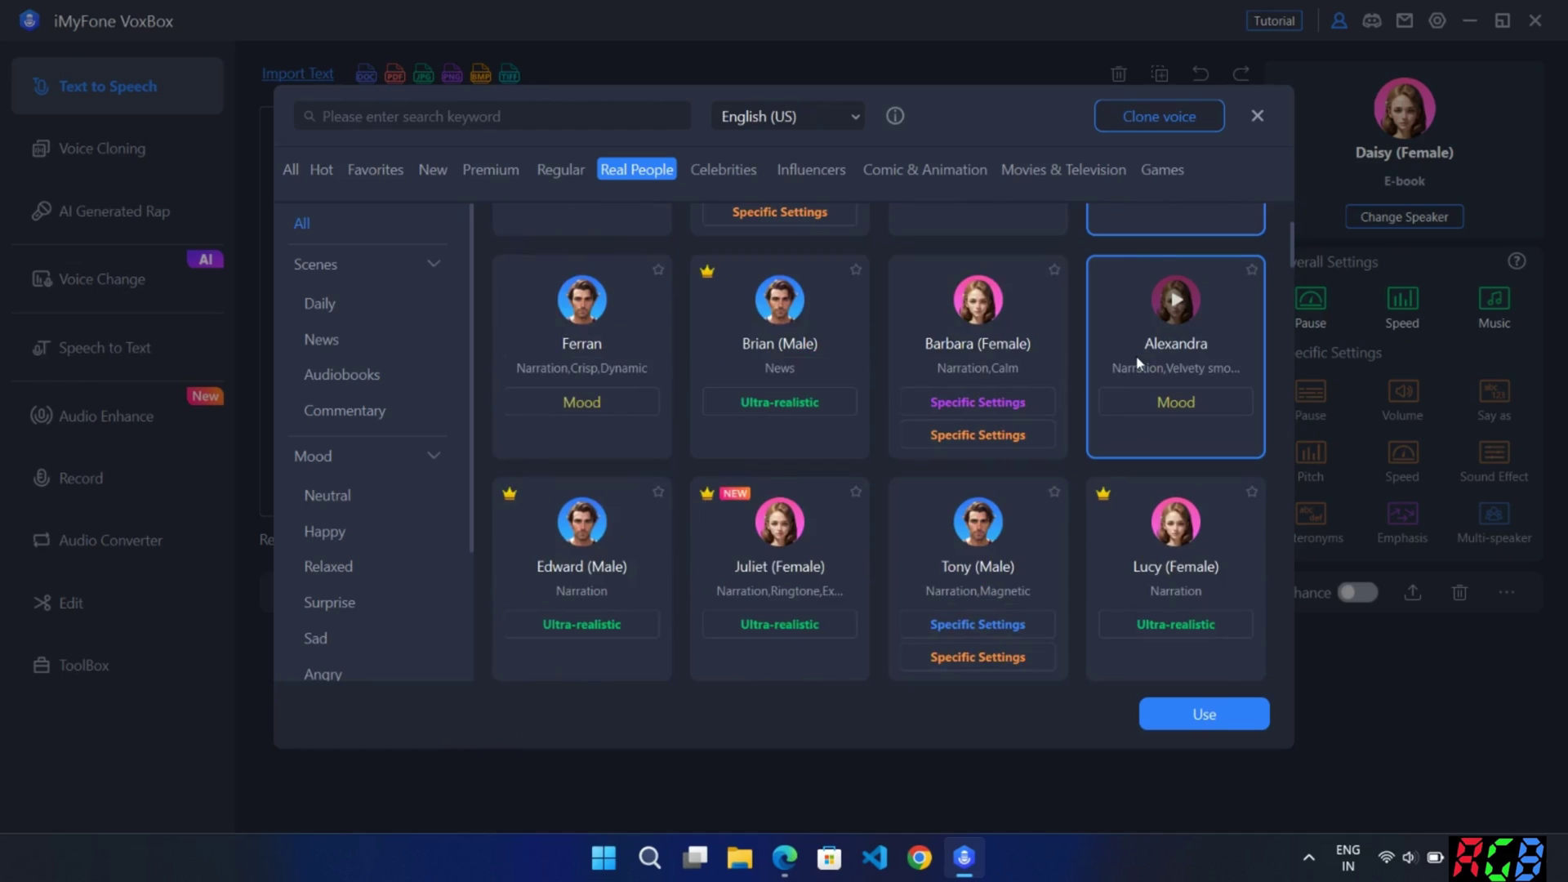
pyautogui.scroll(-1, 1137, 362)
pyautogui.click(849, 408)
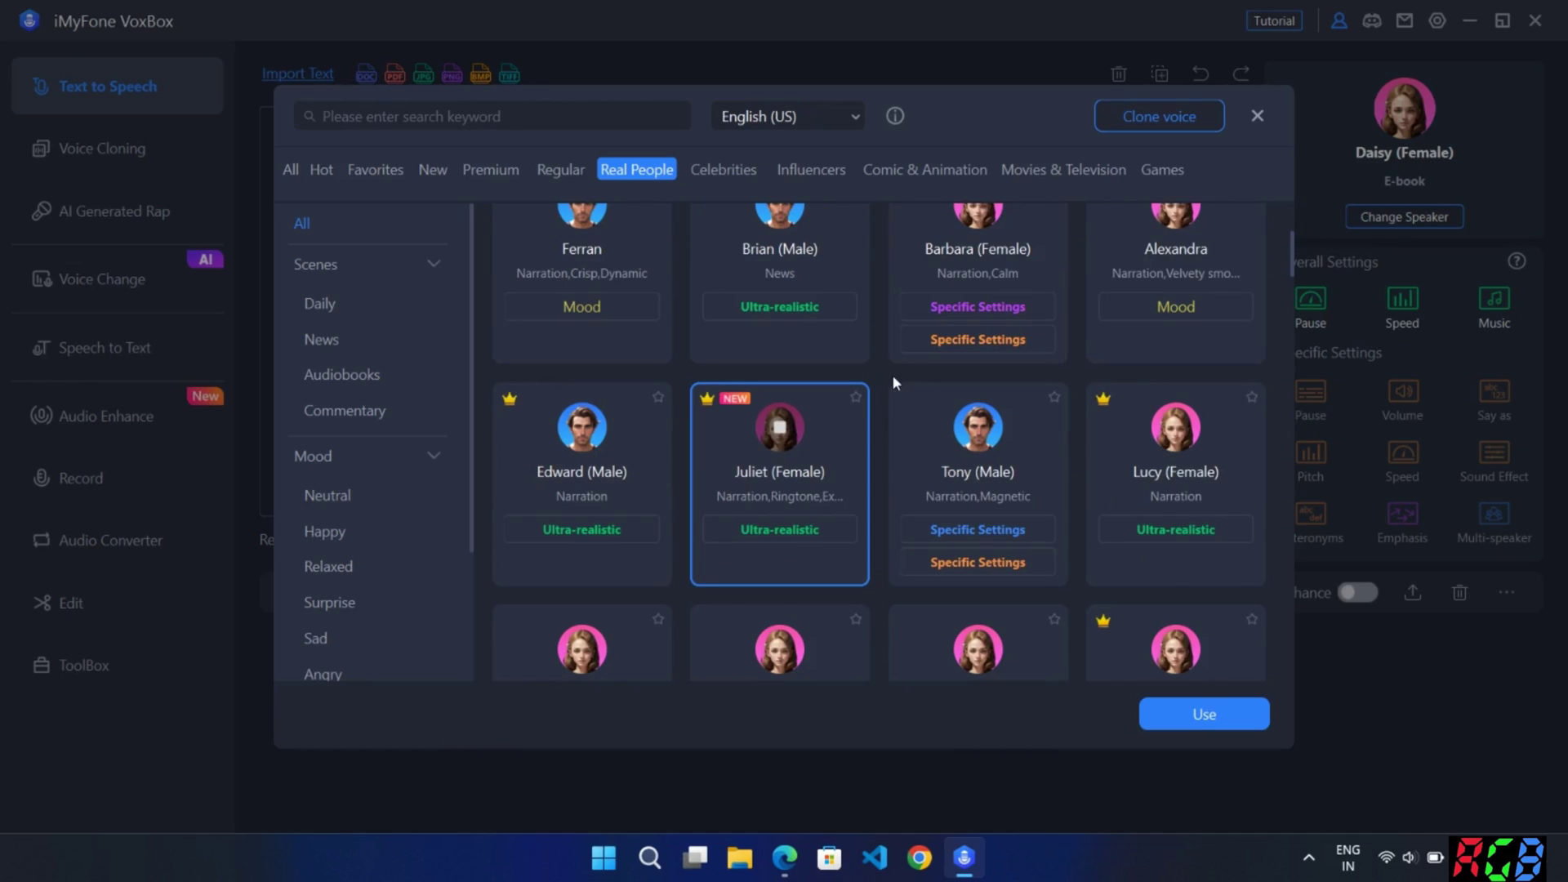
pyautogui.click(1256, 116)
# Append 'Thank you!' to the greeting, convert it to speech, and switch on Enhance.
pyautogui.click(1168, 189)
pyautogui.write('Thank ')
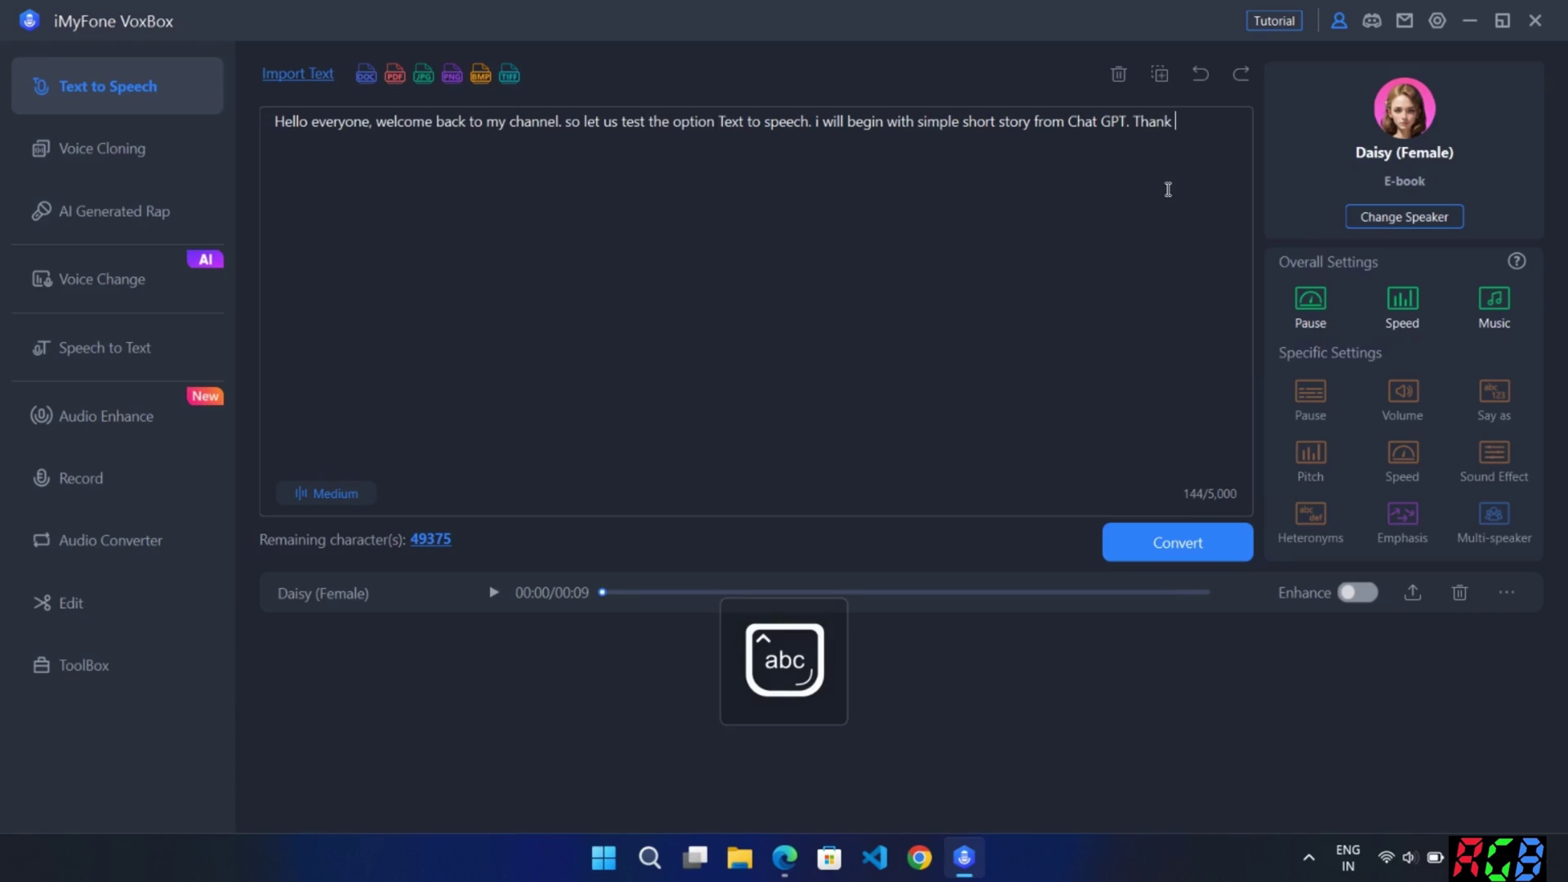
pyautogui.write('you!')
pyautogui.click(1232, 547)
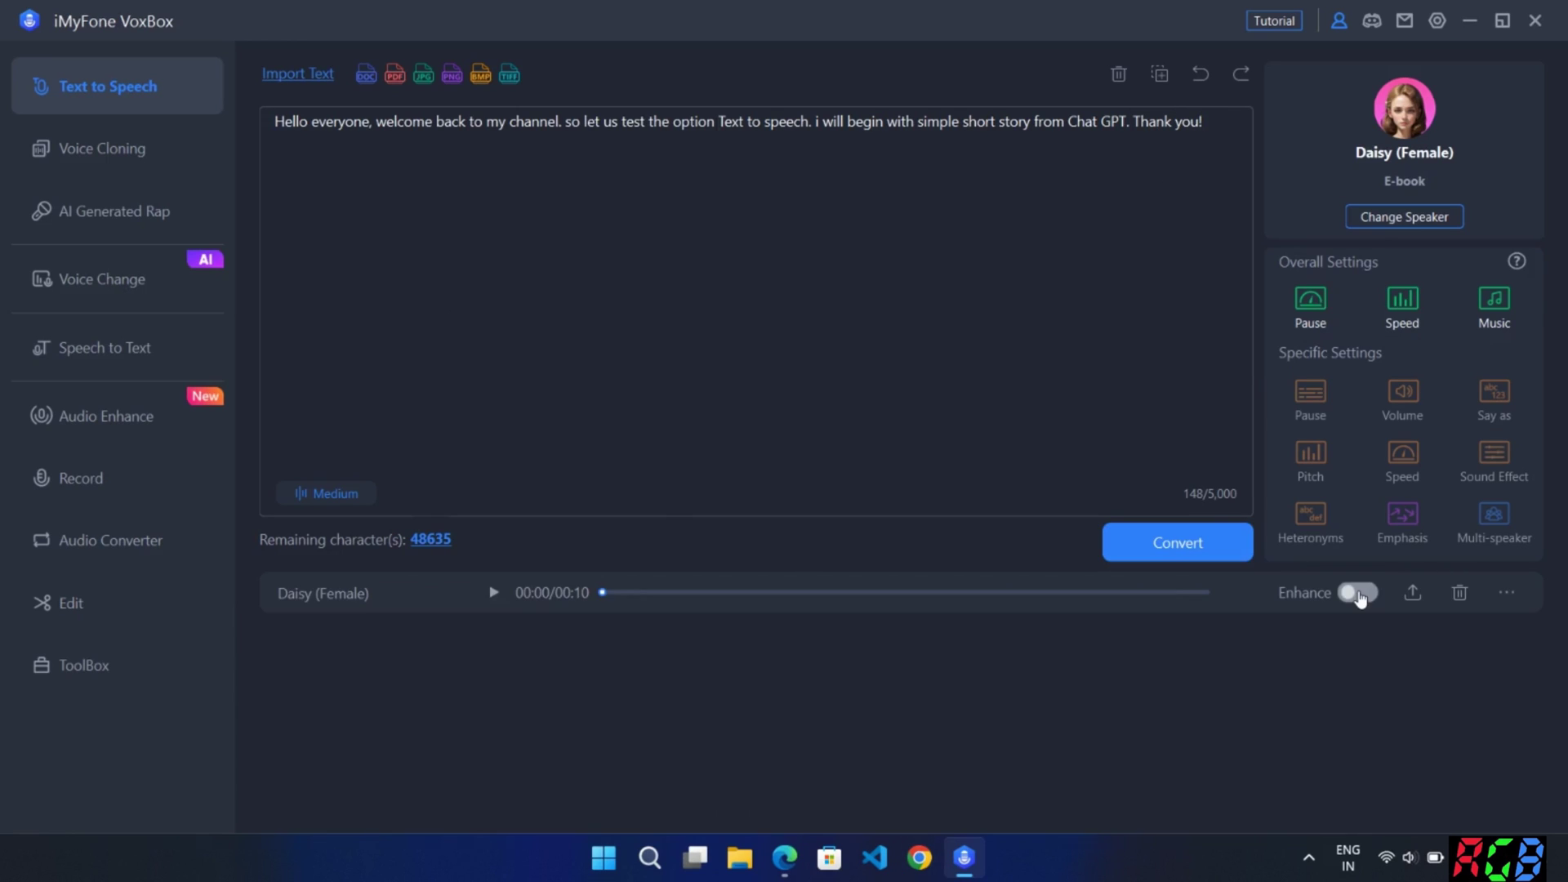
pyautogui.click(1358, 594)
# Import the story from the 'sample' document, convert it, and play the Juliet (Female) narration.
pyautogui.click(308, 86)
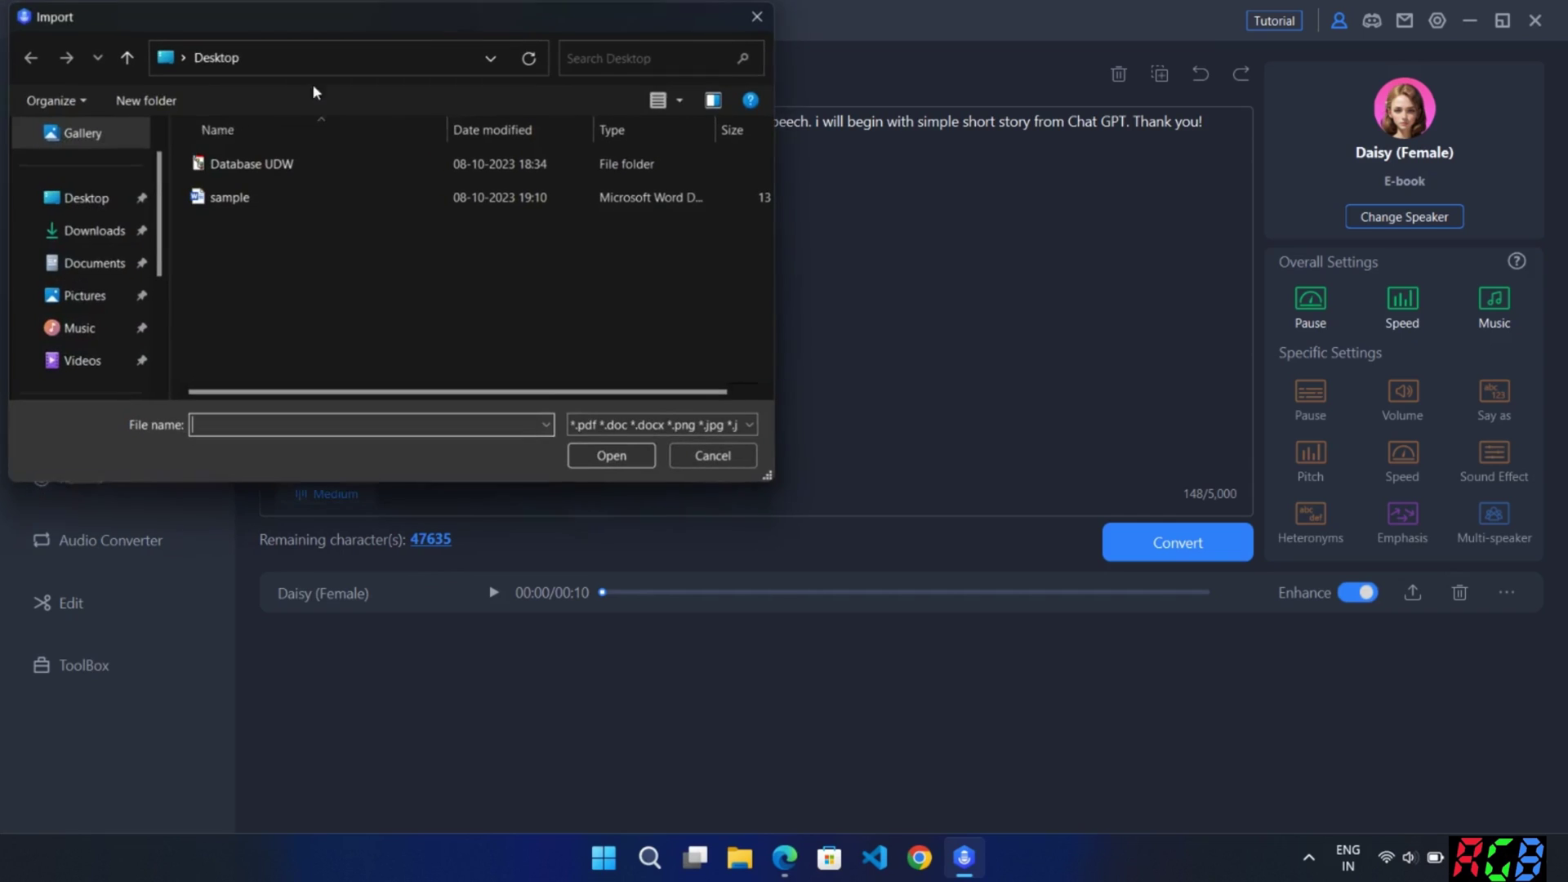
pyautogui.click(242, 201)
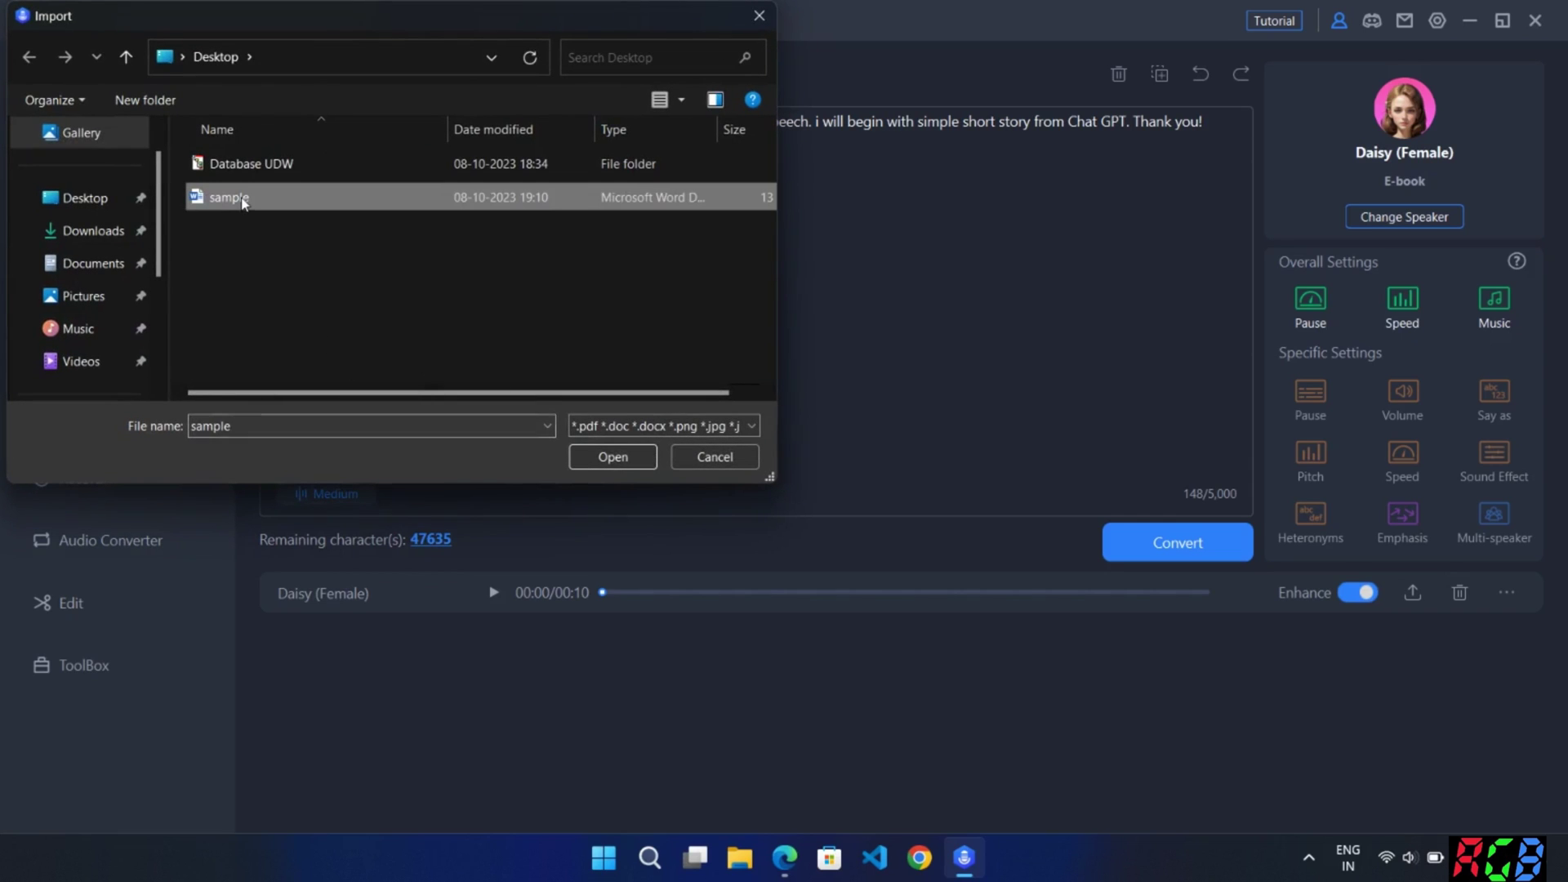
pyautogui.click(640, 456)
pyautogui.write('Thank you!')
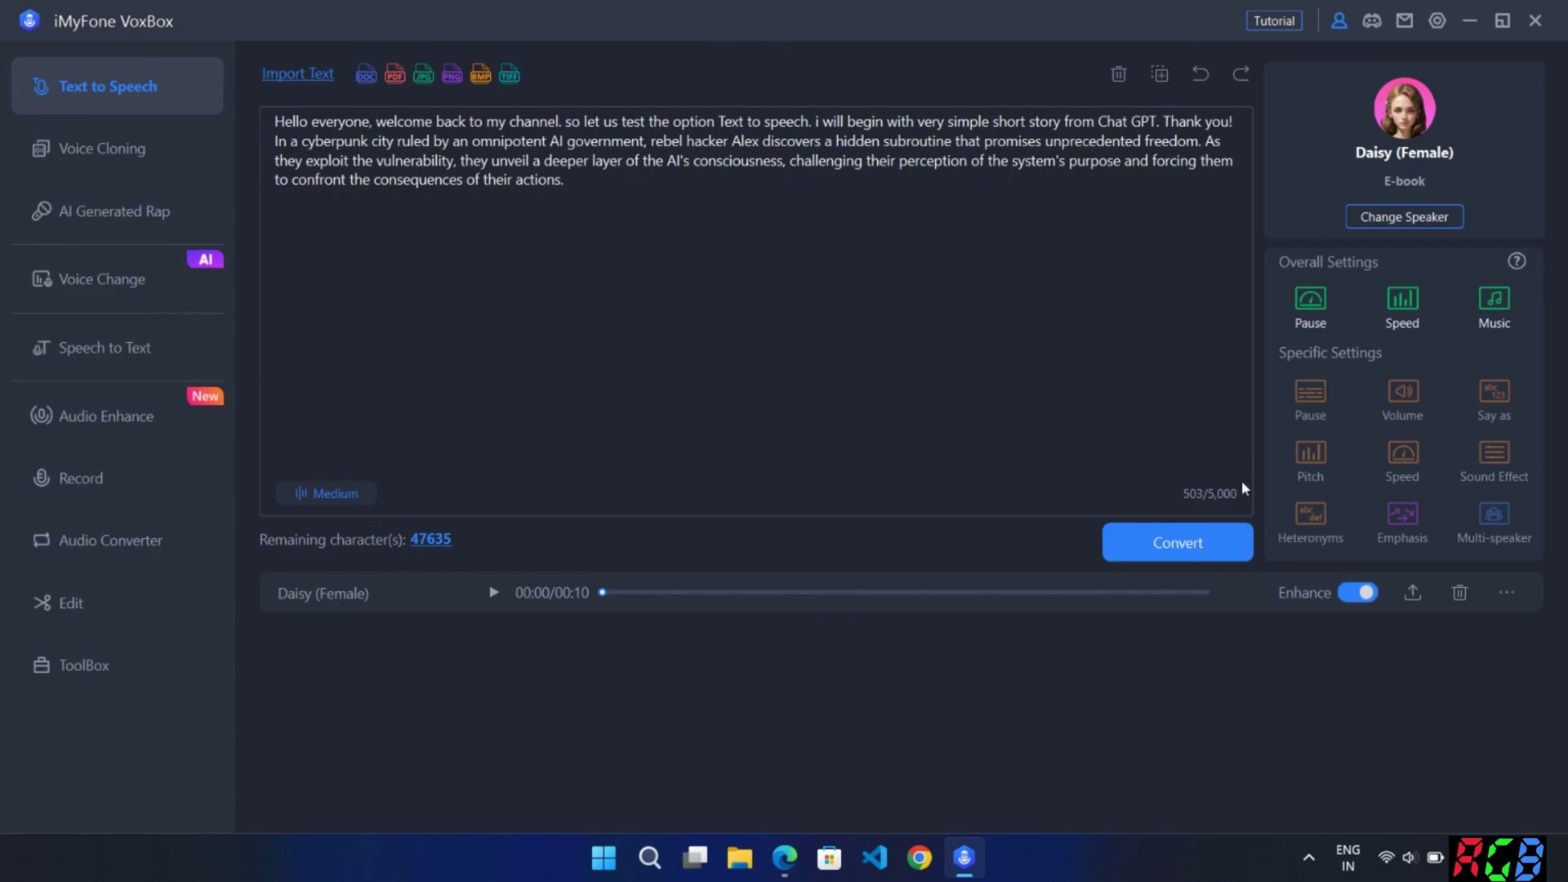
pyautogui.click(1184, 543)
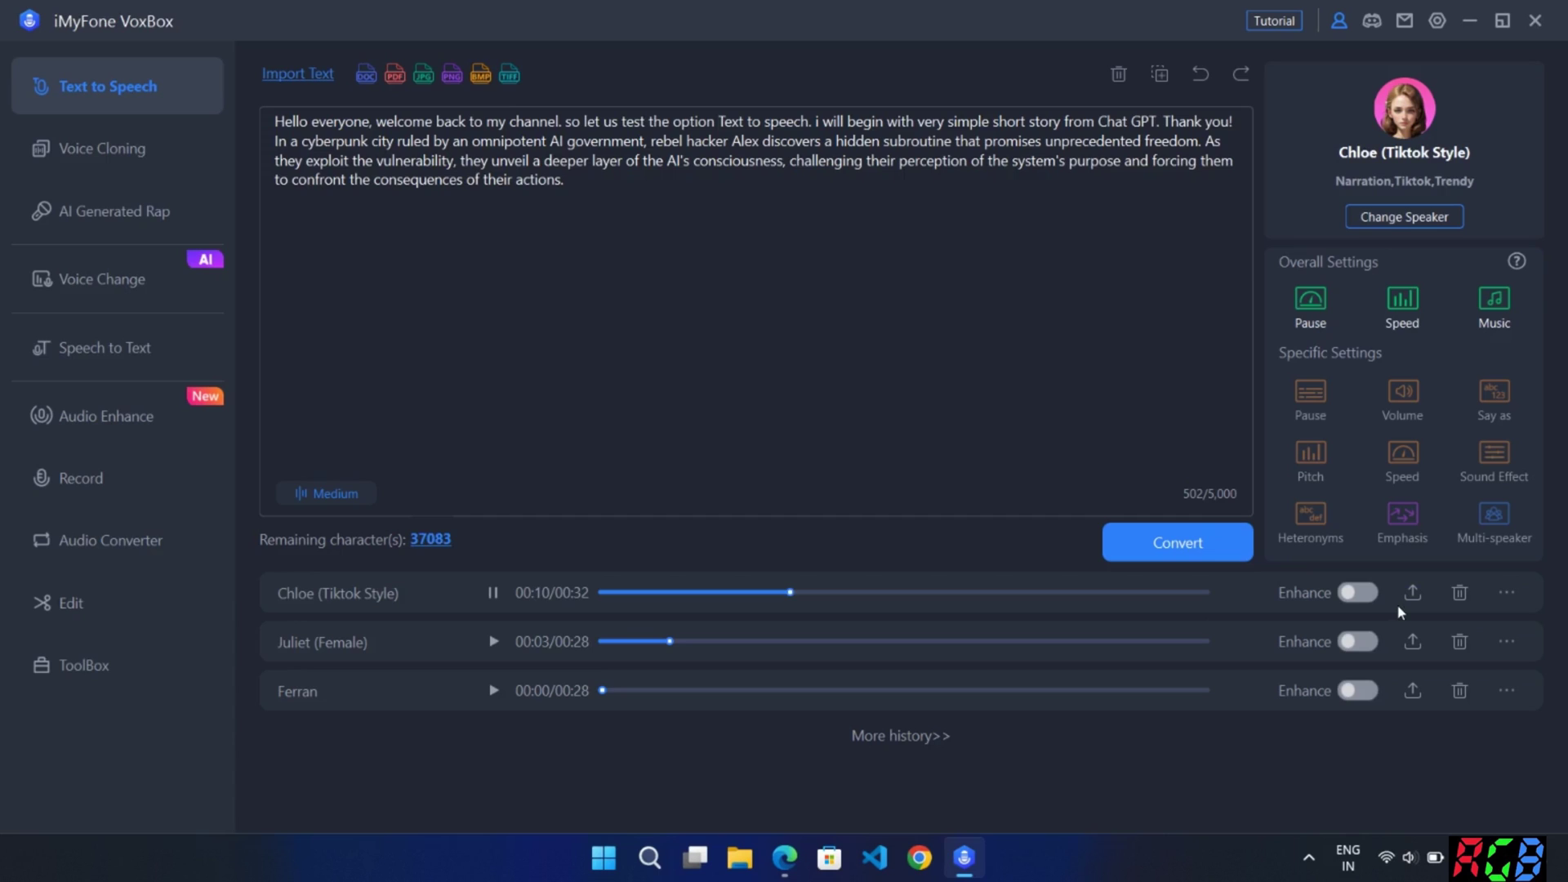
pyautogui.click(623, 642)
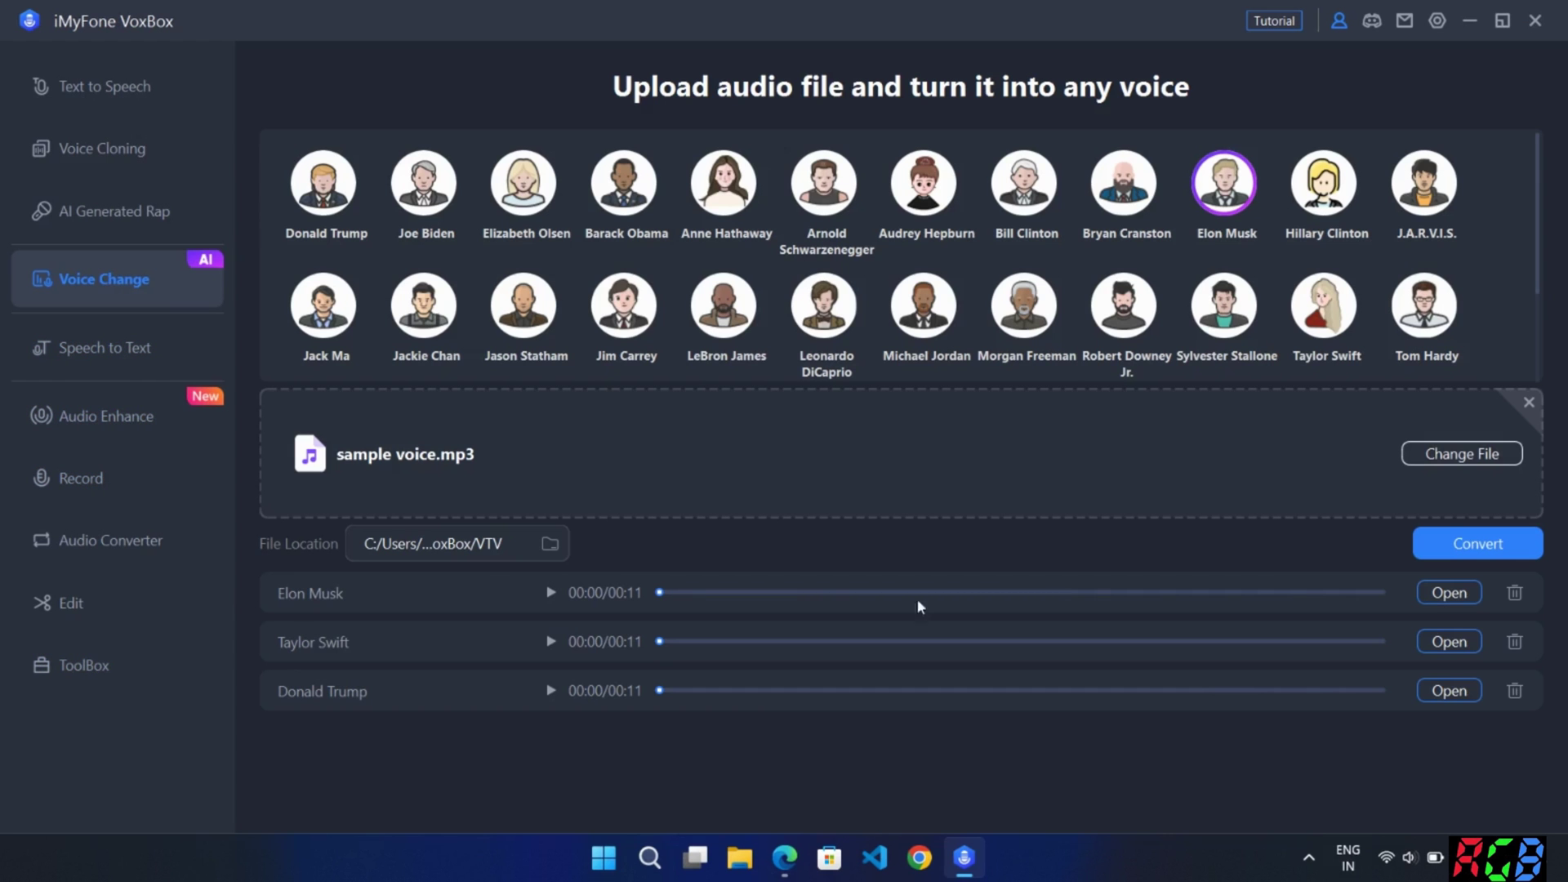
# Replace the uploaded audio with the sample voice file.
pyautogui.click(1476, 459)
pyautogui.click(347, 197)
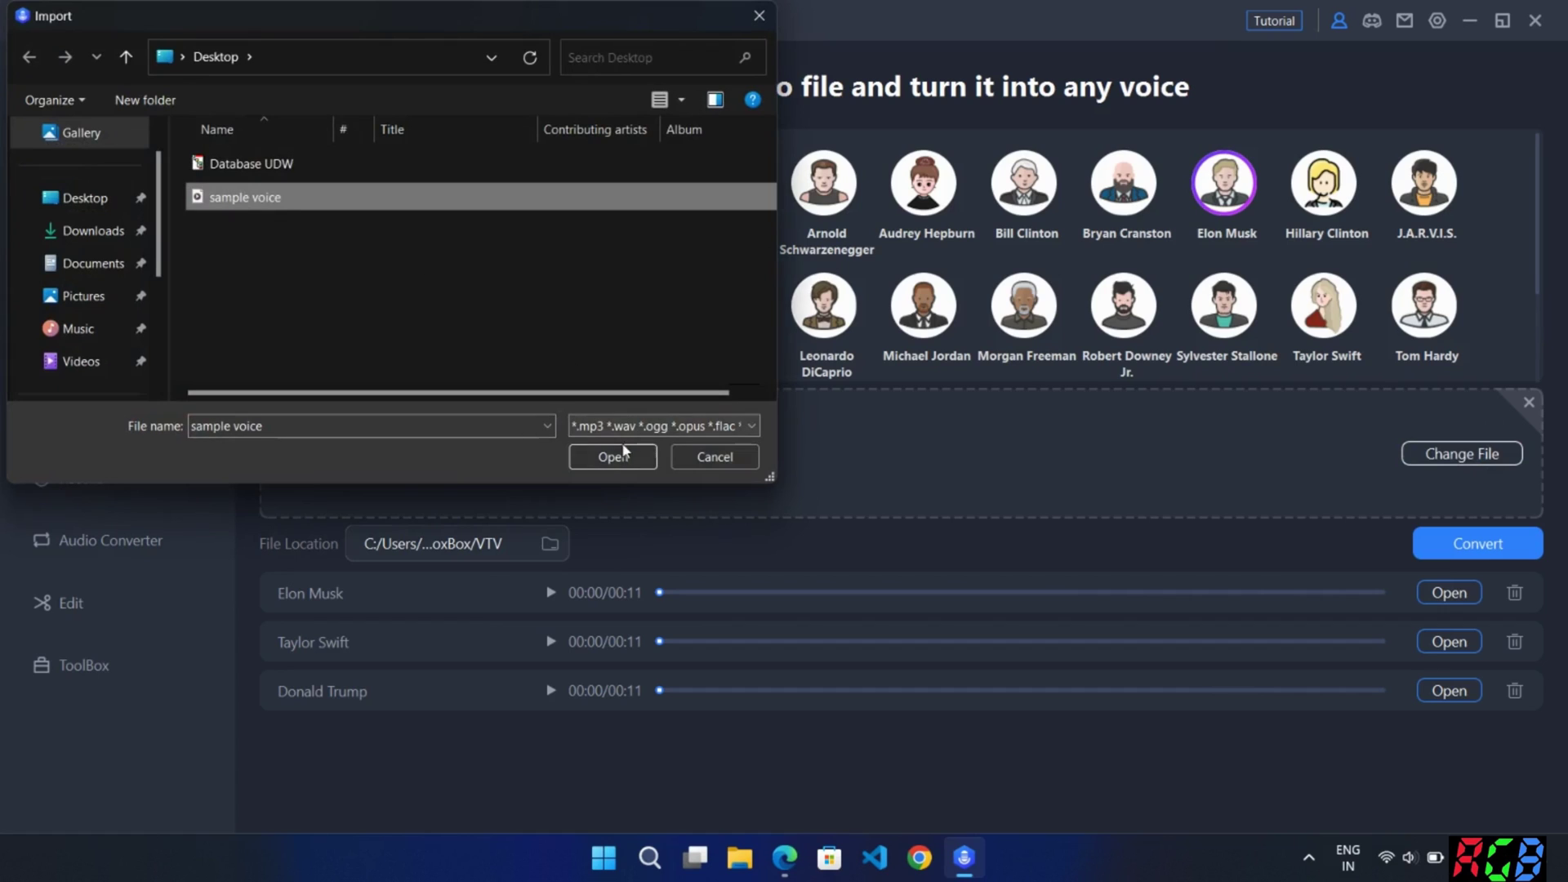
pyautogui.click(614, 462)
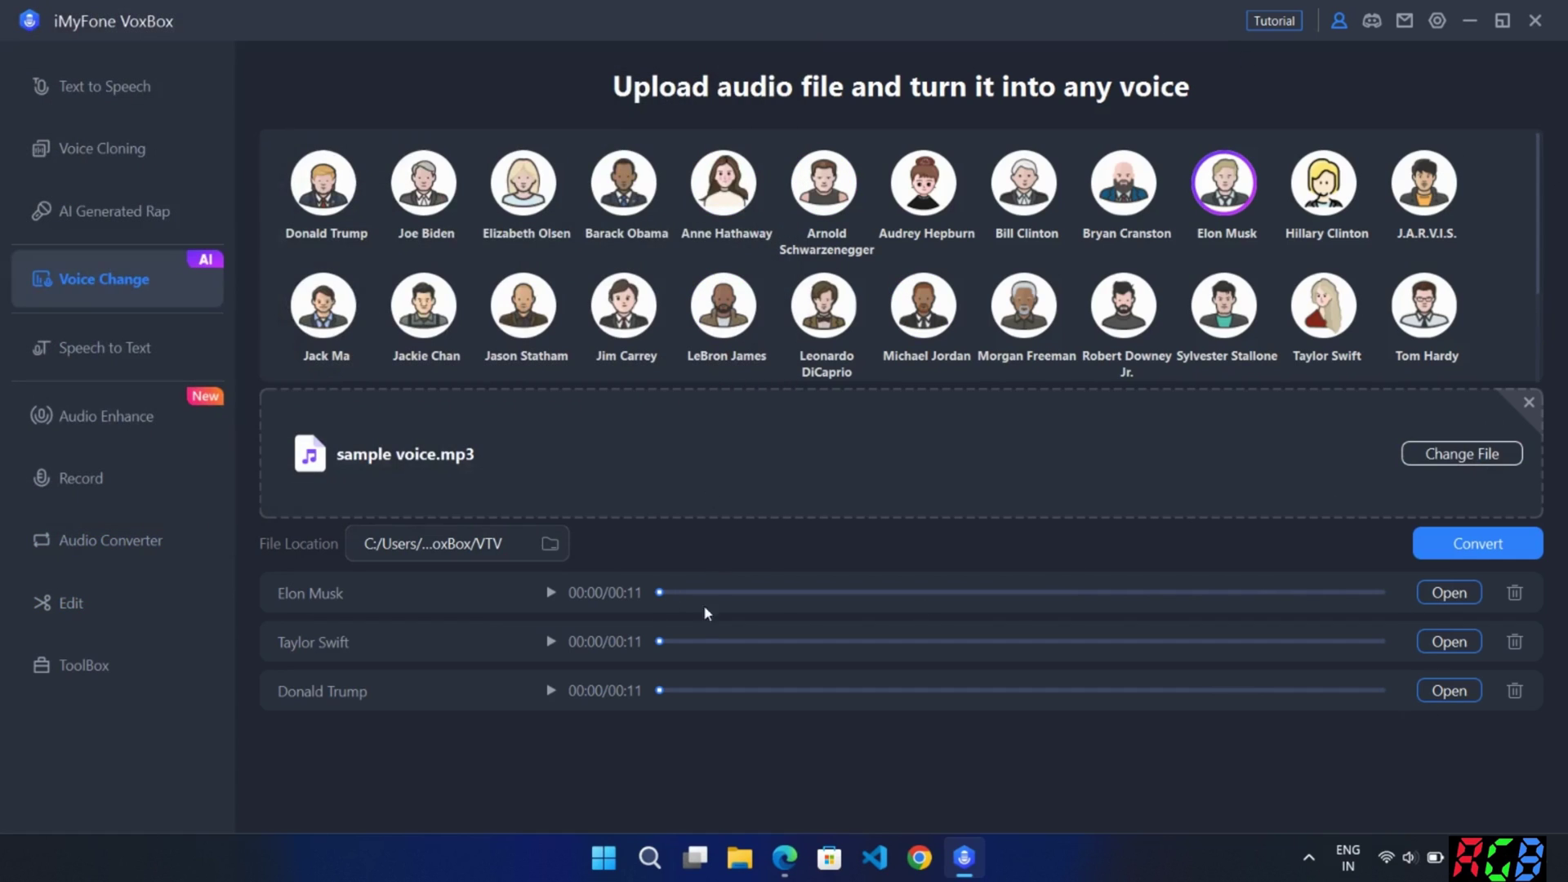
# Try Donald Trump, Elizabeth Olsen, then Elon Musk as target voice, and play the original sample.
pyautogui.click(326, 194)
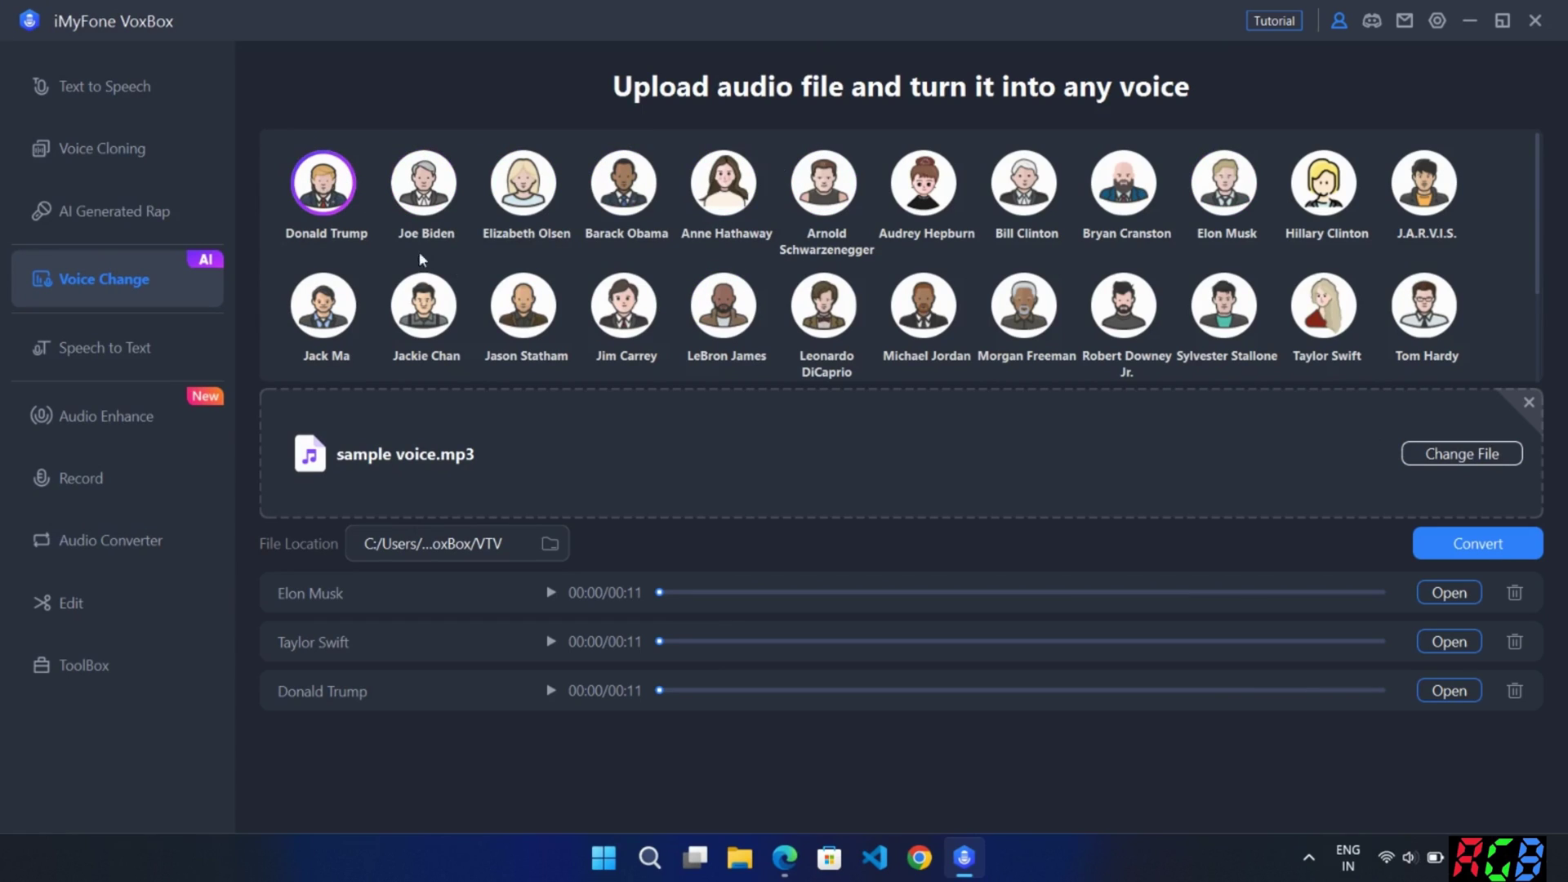
pyautogui.click(519, 194)
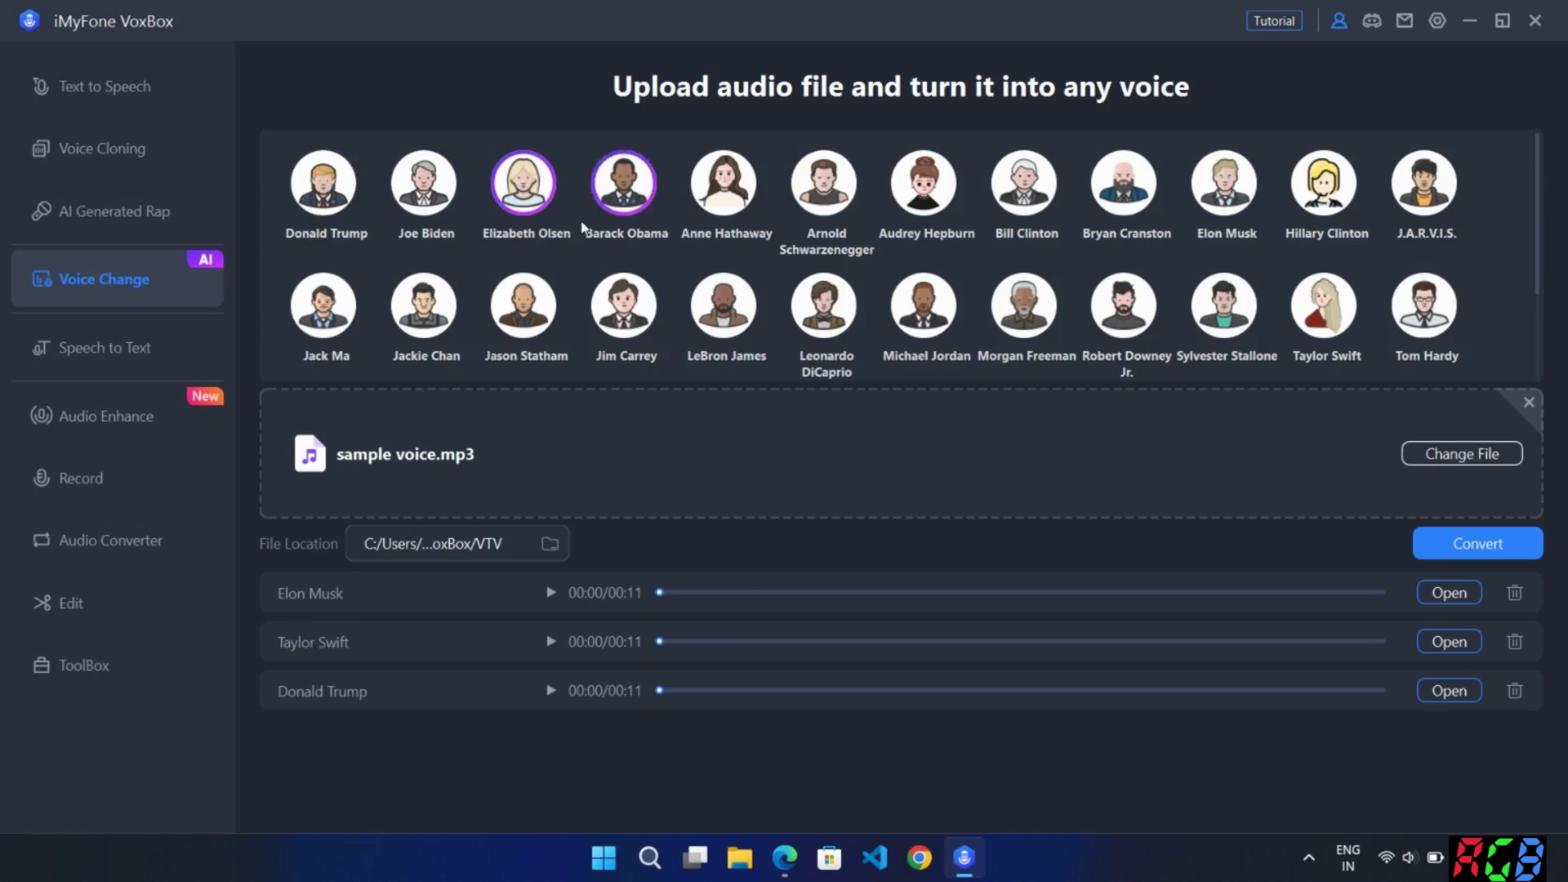
pyautogui.click(1224, 188)
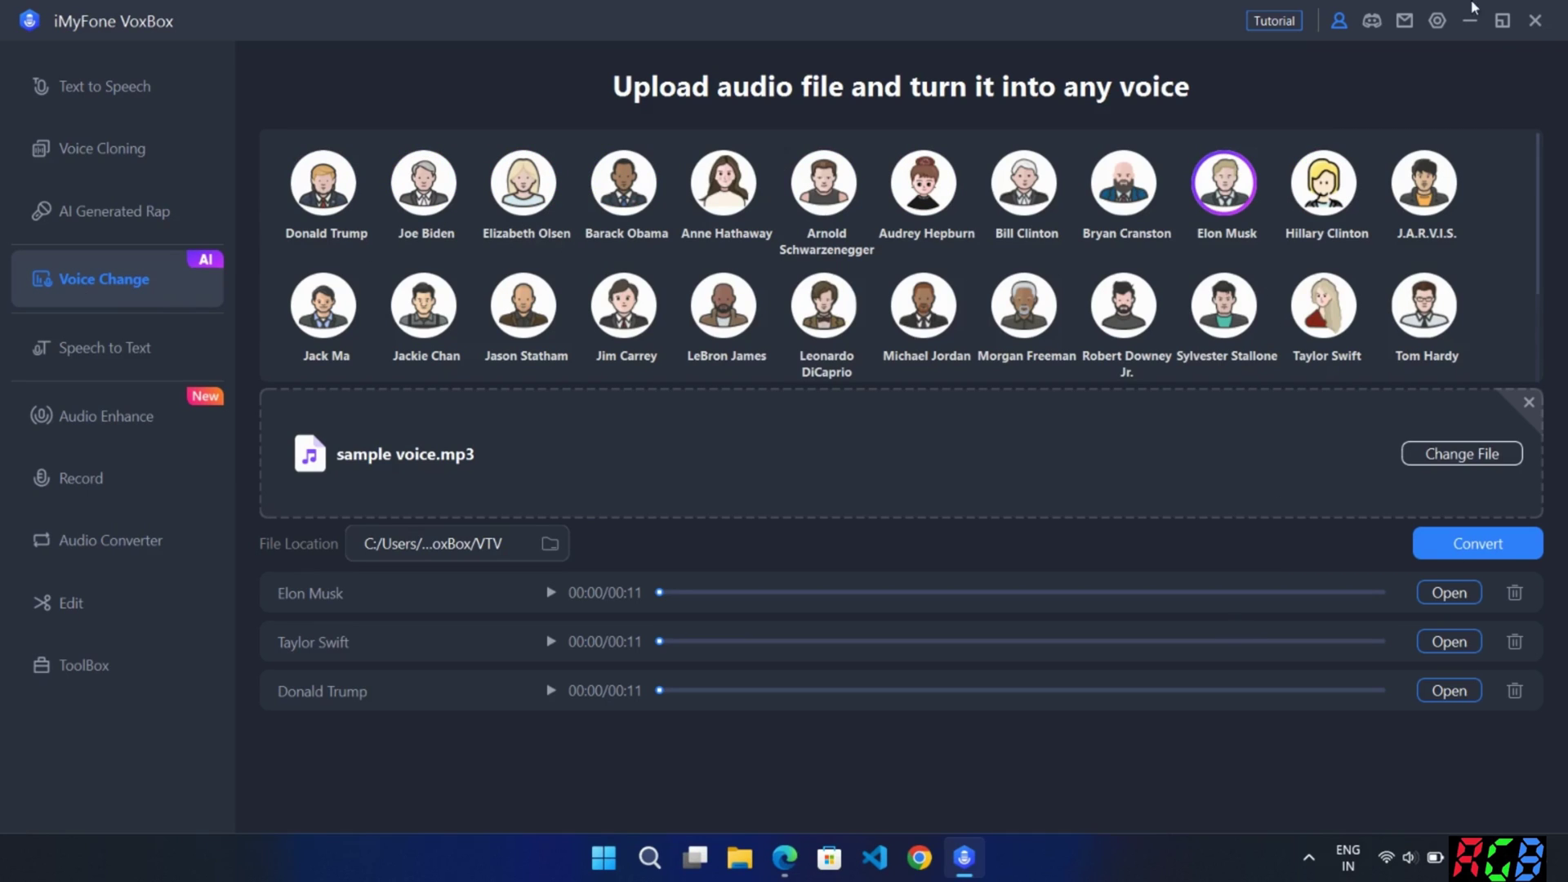
pyautogui.click(1501, 21)
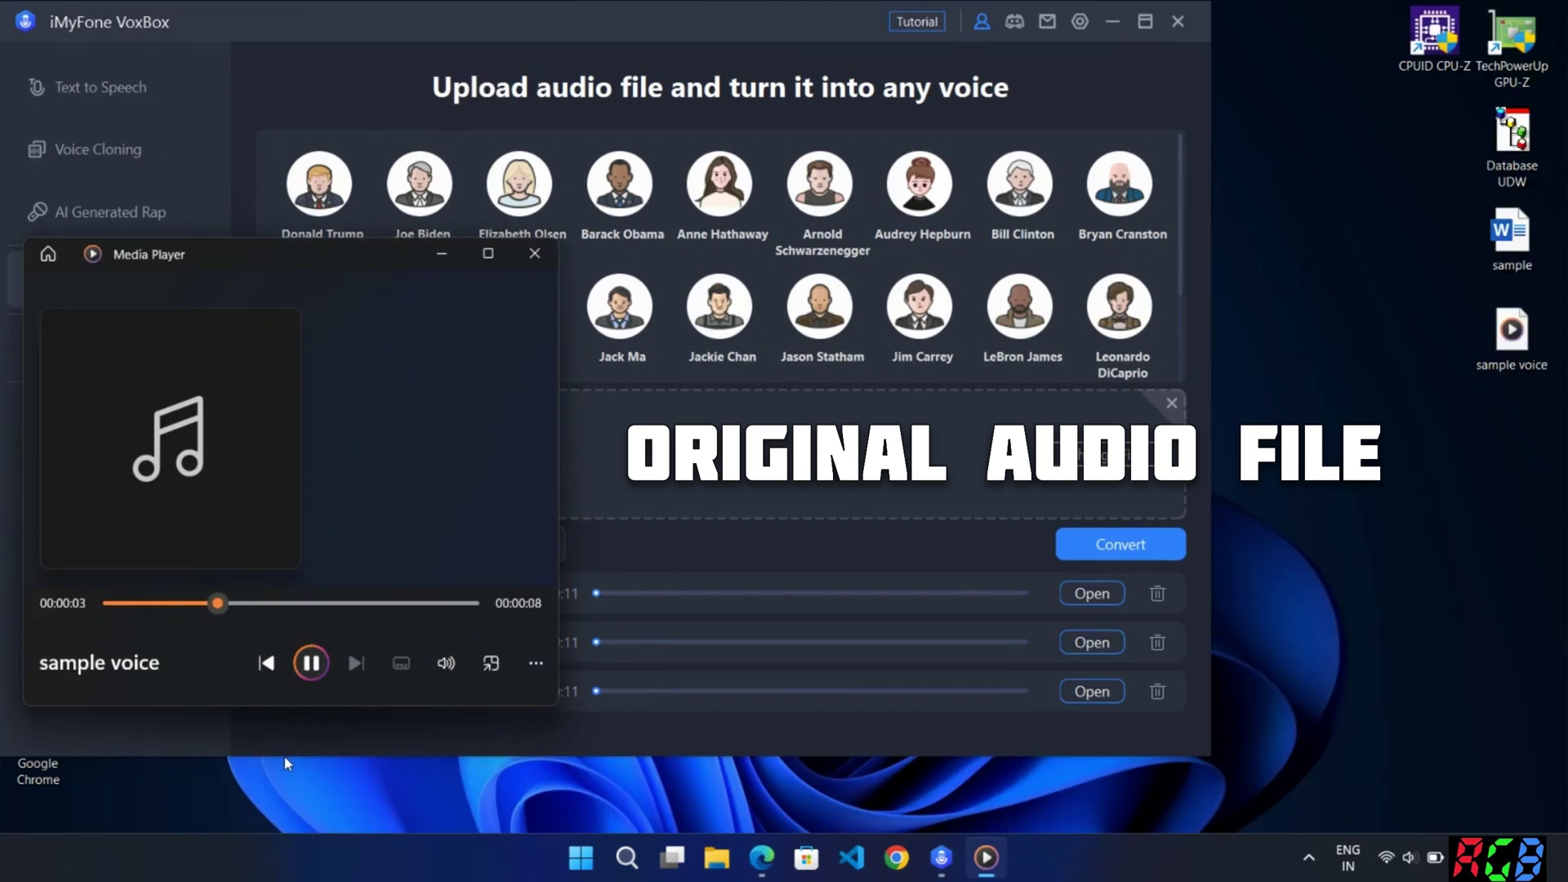
pyautogui.click(535, 253)
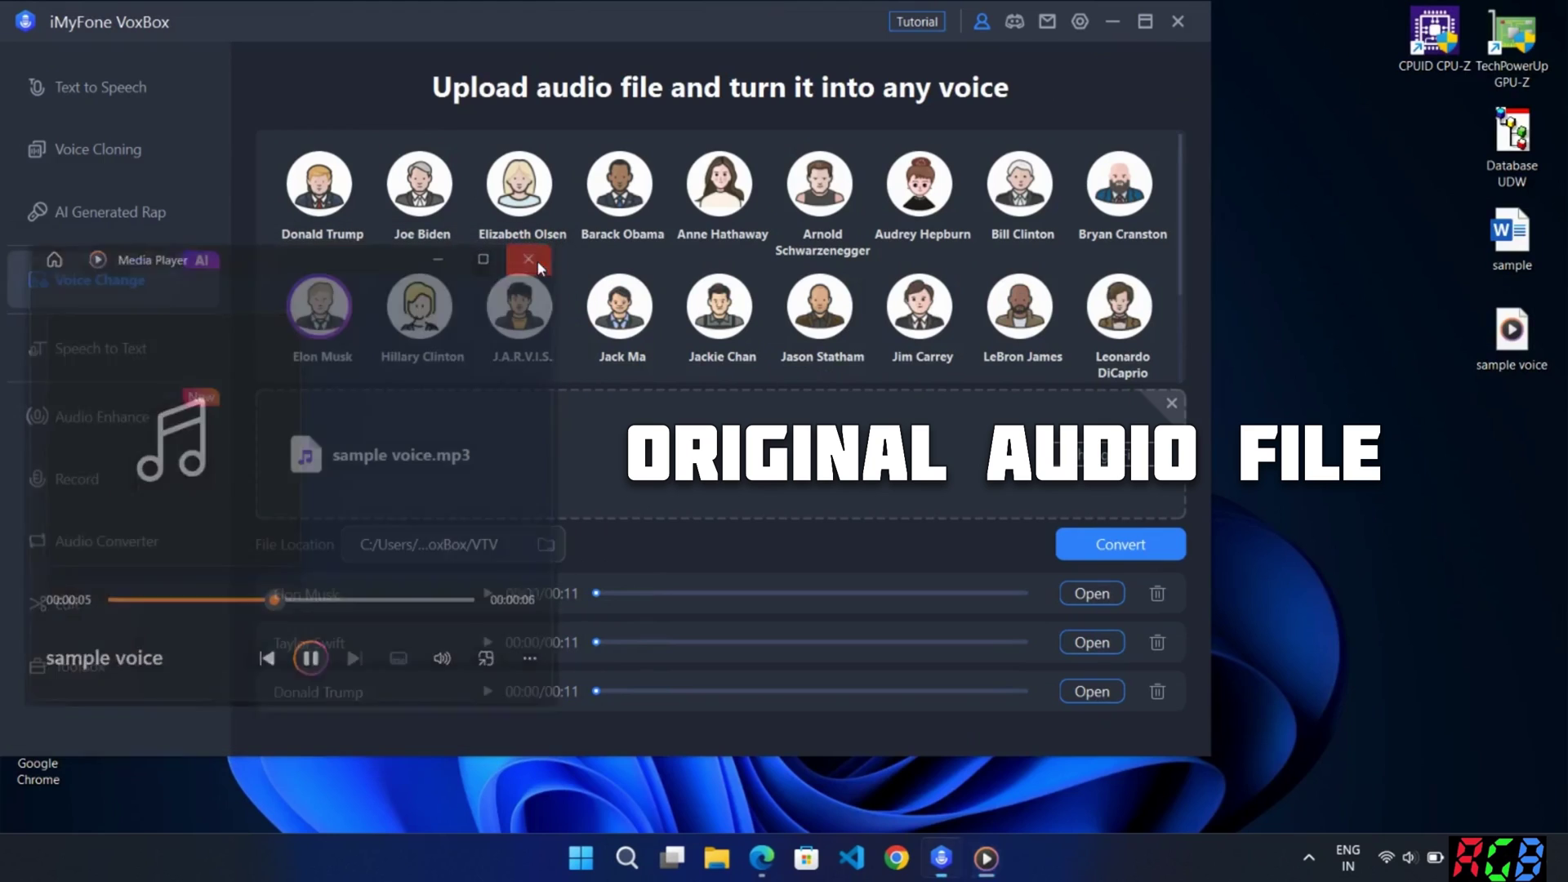
# Maximize VoxBox, play the Elon Musk, Taylor Swift and Donald Trump rows, then open Speech to Text.
pyautogui.click(1146, 20)
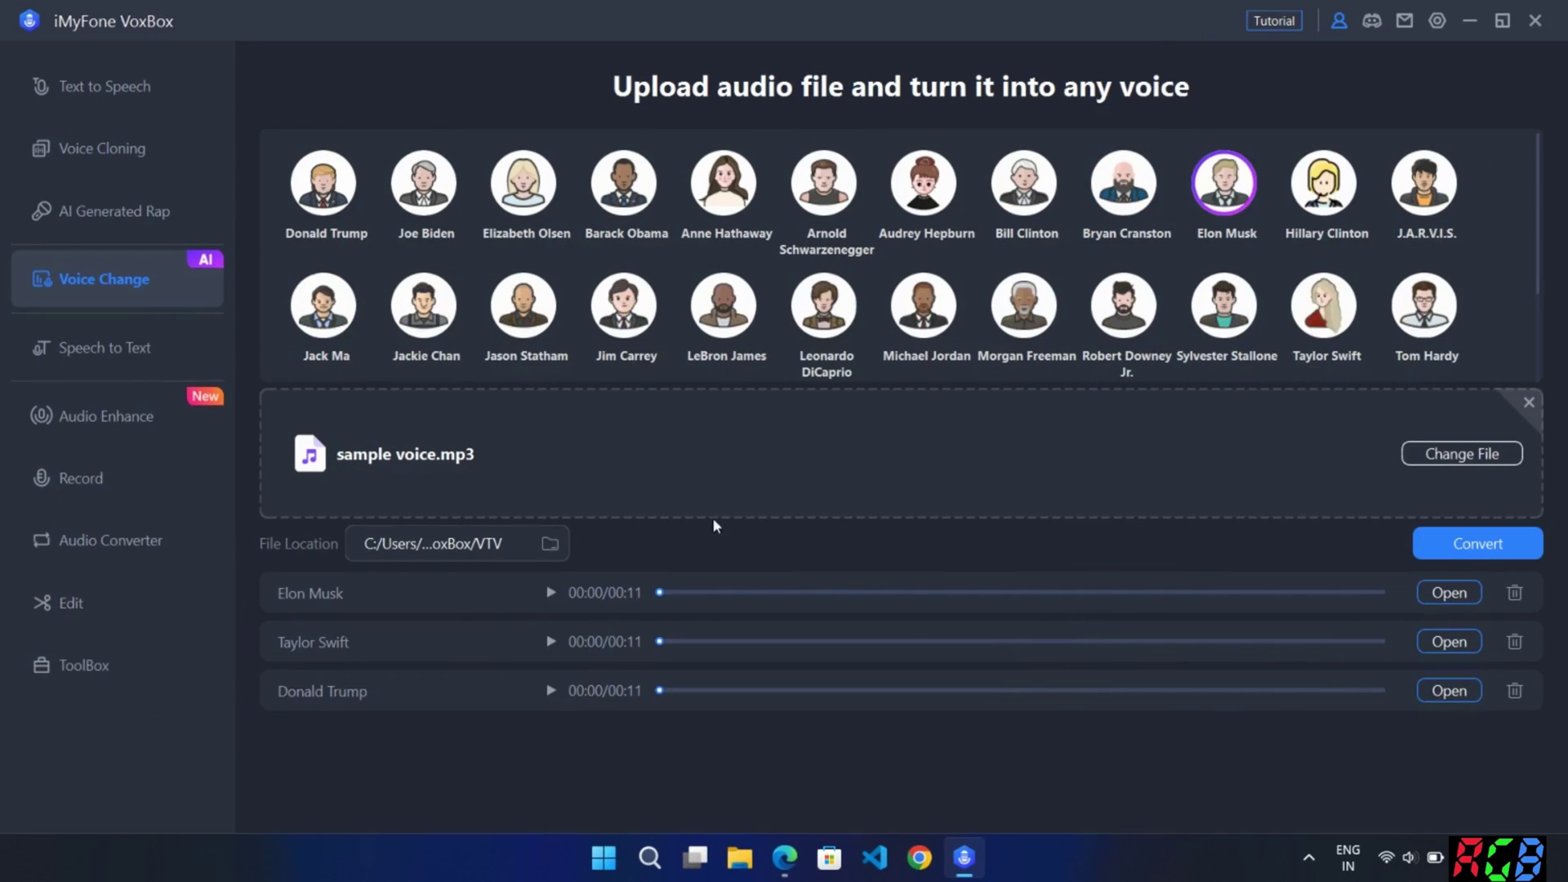
pyautogui.click(549, 593)
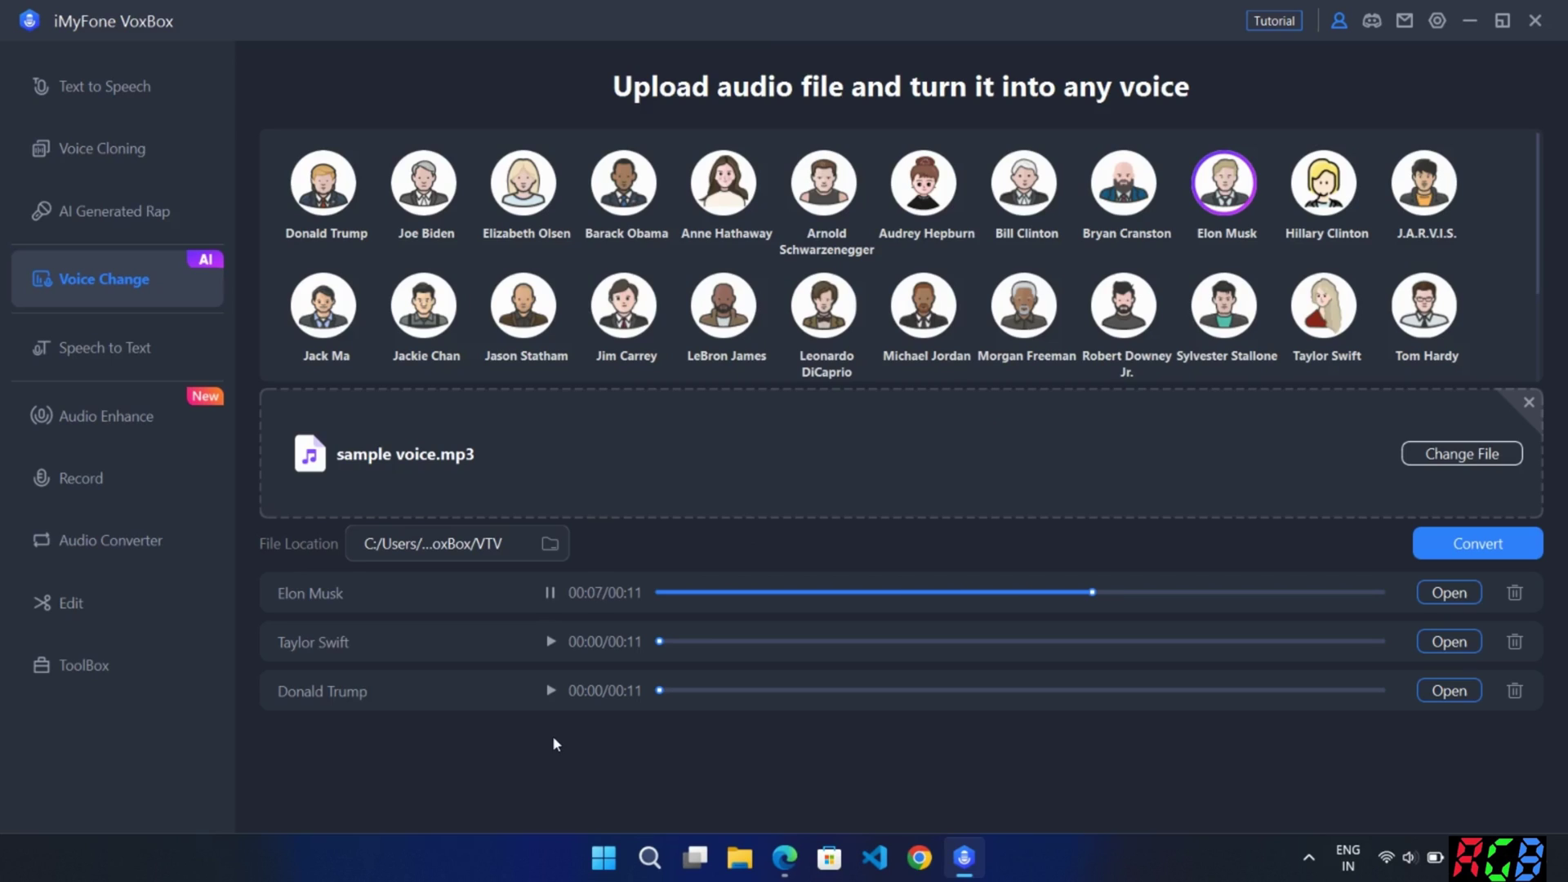
pyautogui.click(551, 641)
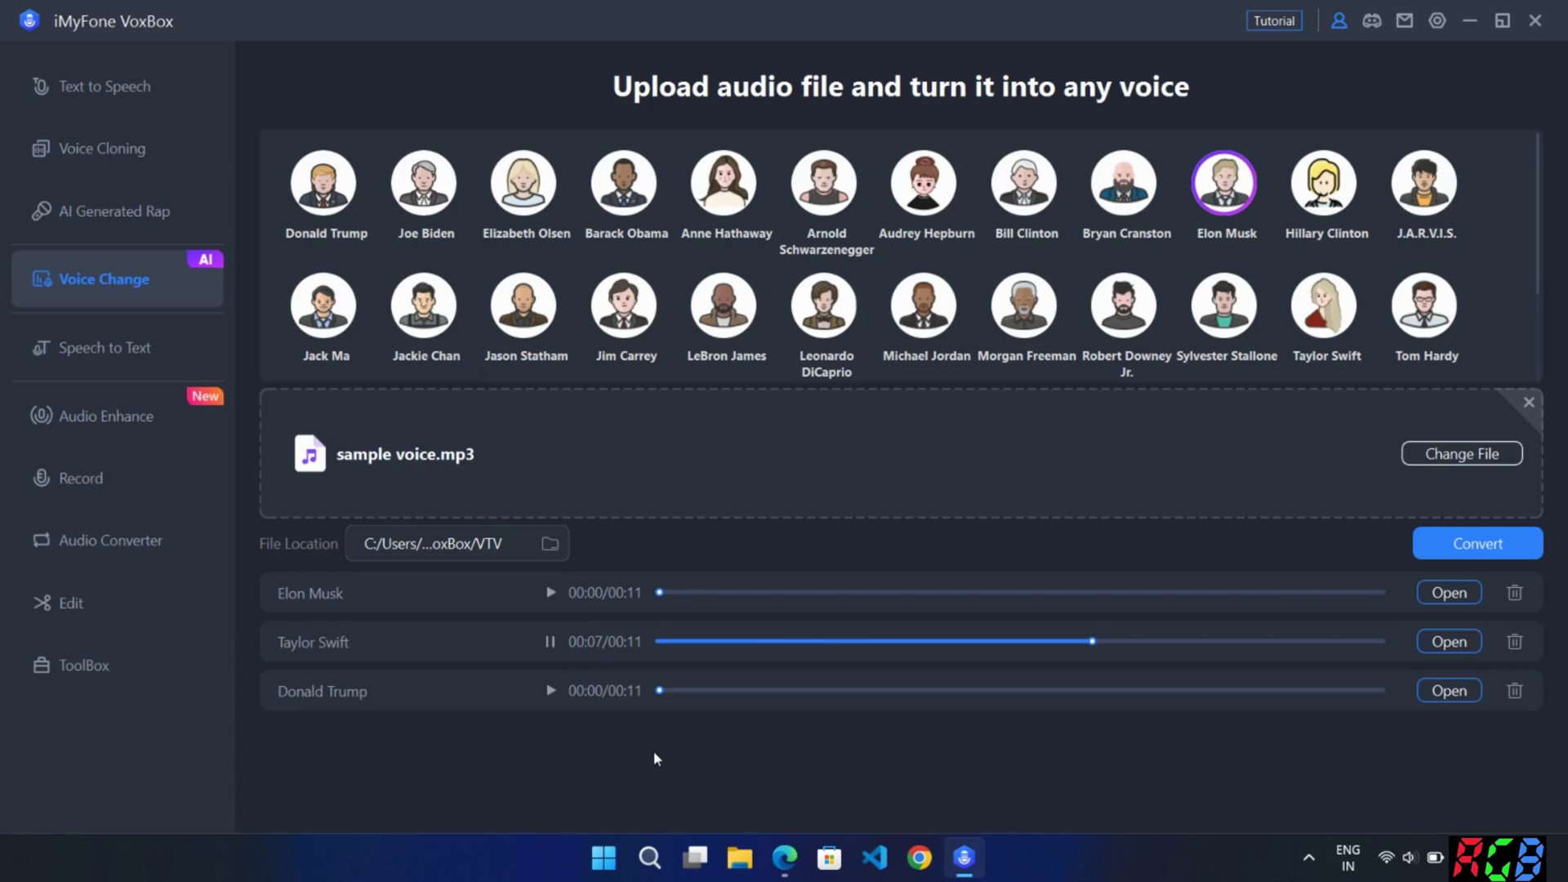
pyautogui.click(551, 690)
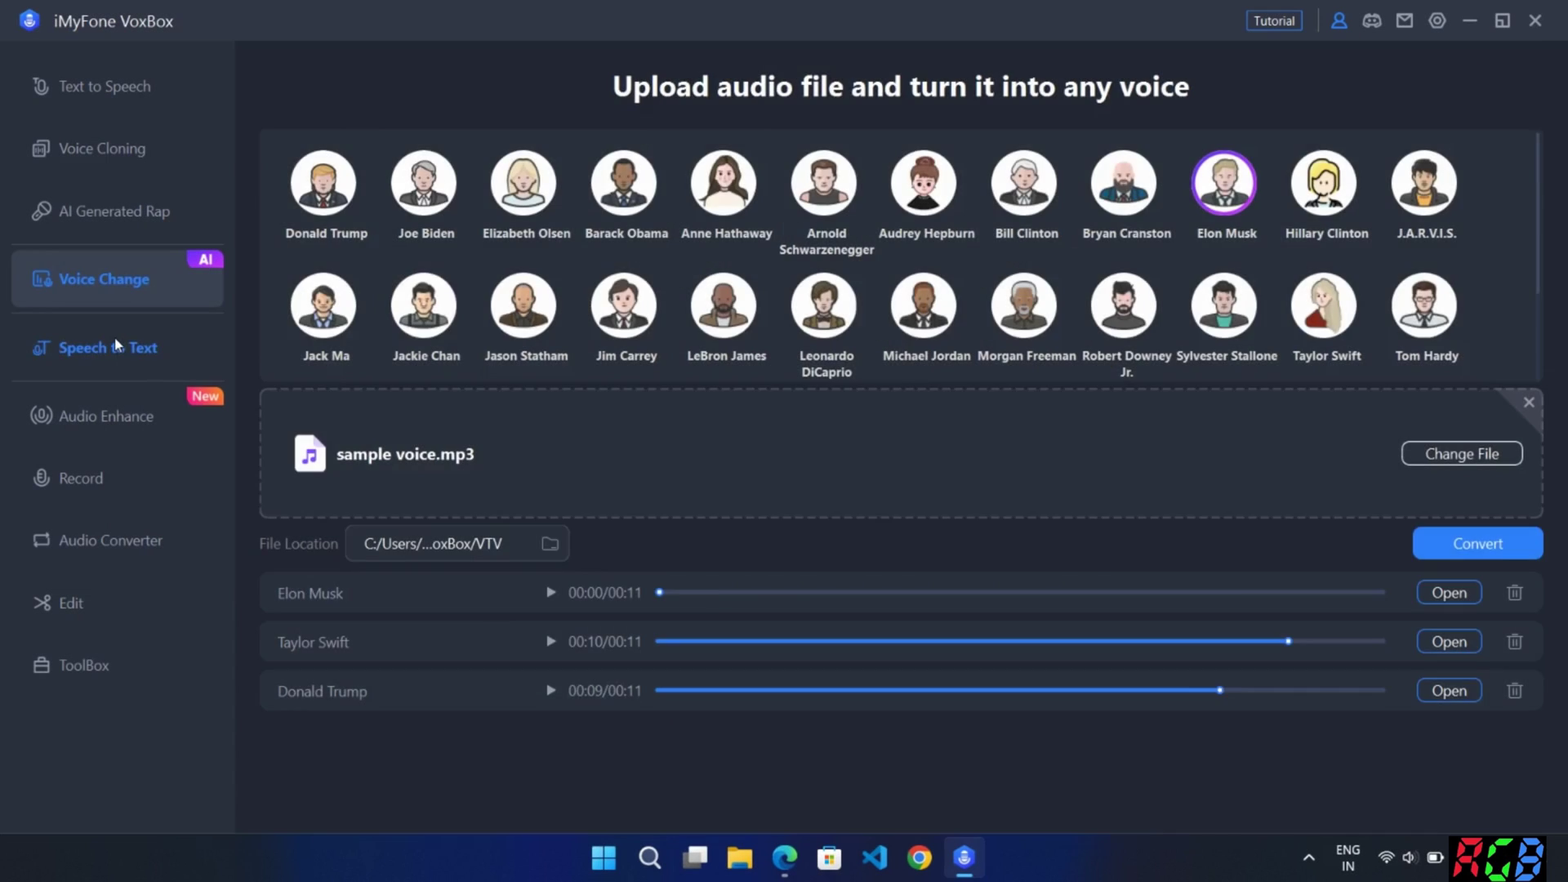
pyautogui.click(114, 343)
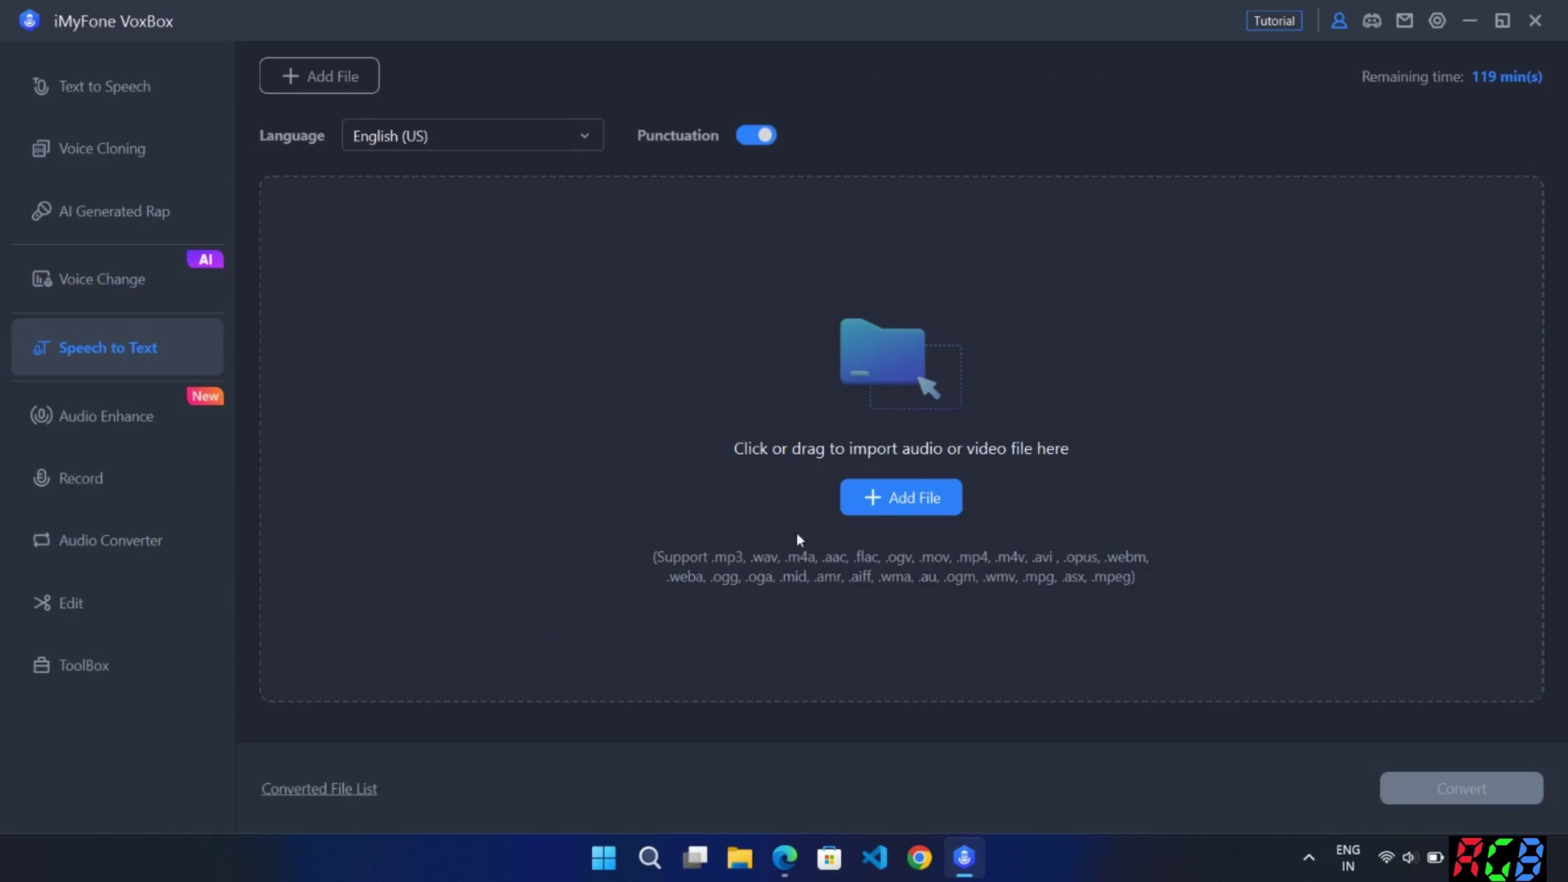
# Transcribe sample voice.mp3 from the Desktop, then pause its playback.
pyautogui.click(903, 502)
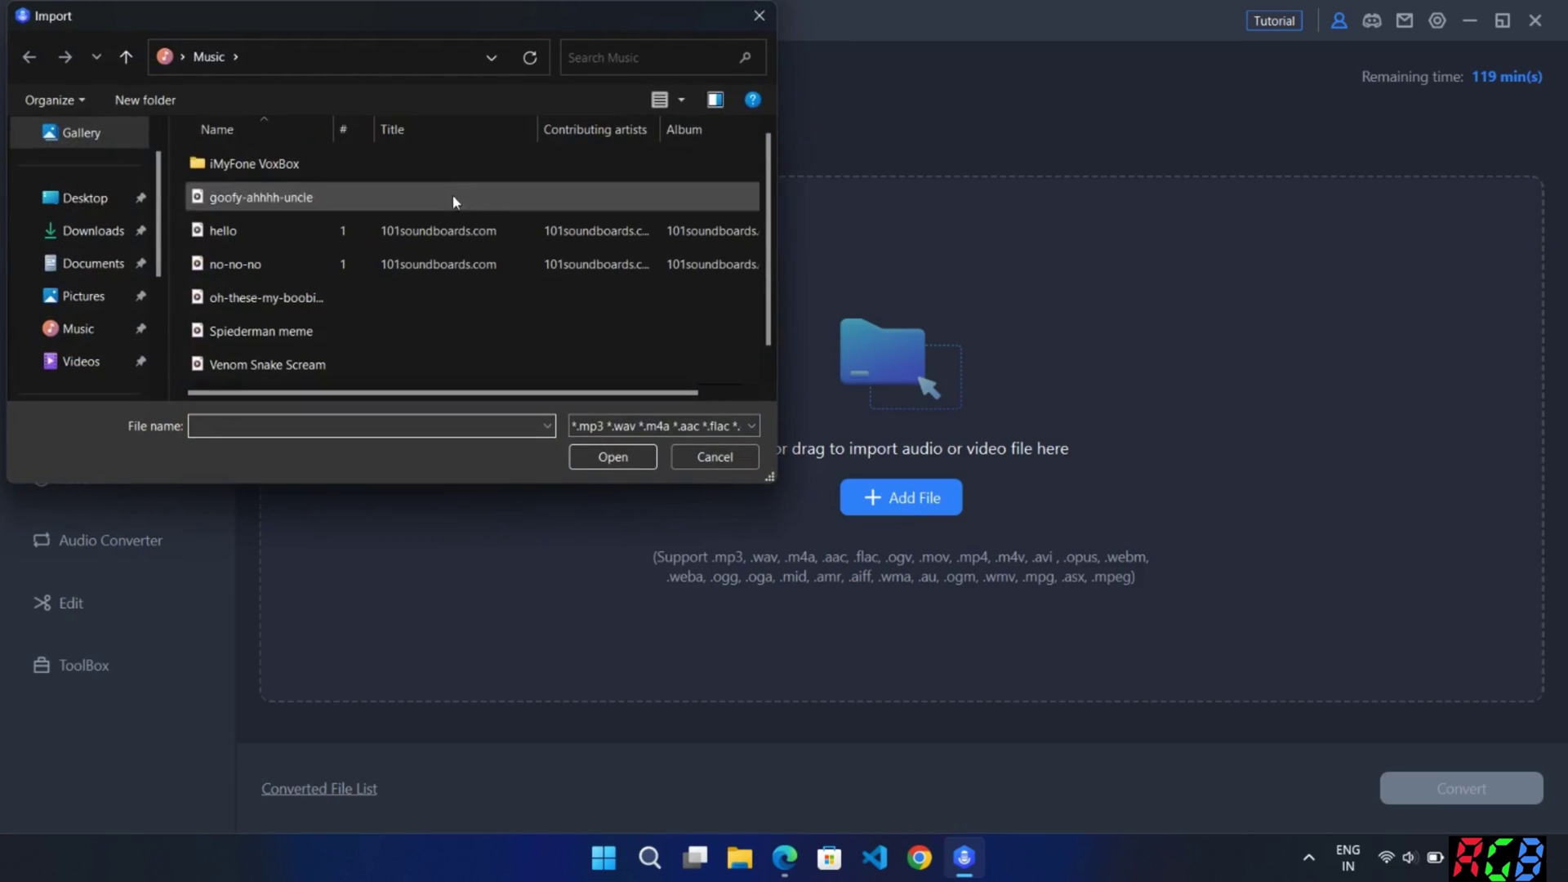
pyautogui.click(84, 198)
pyautogui.click(246, 200)
pyautogui.click(612, 456)
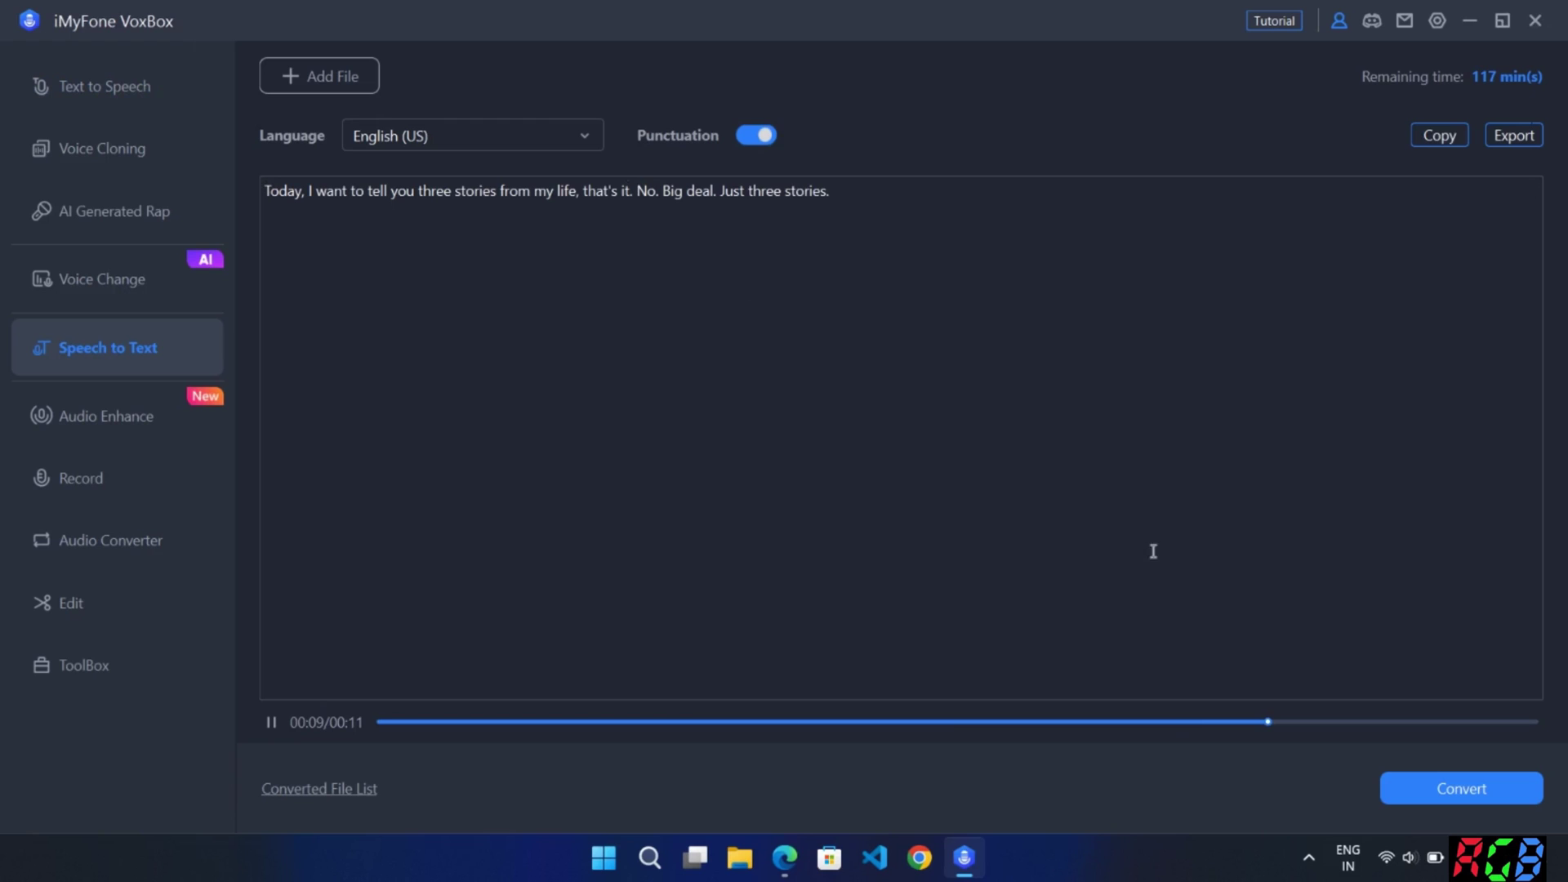
pyautogui.click(271, 722)
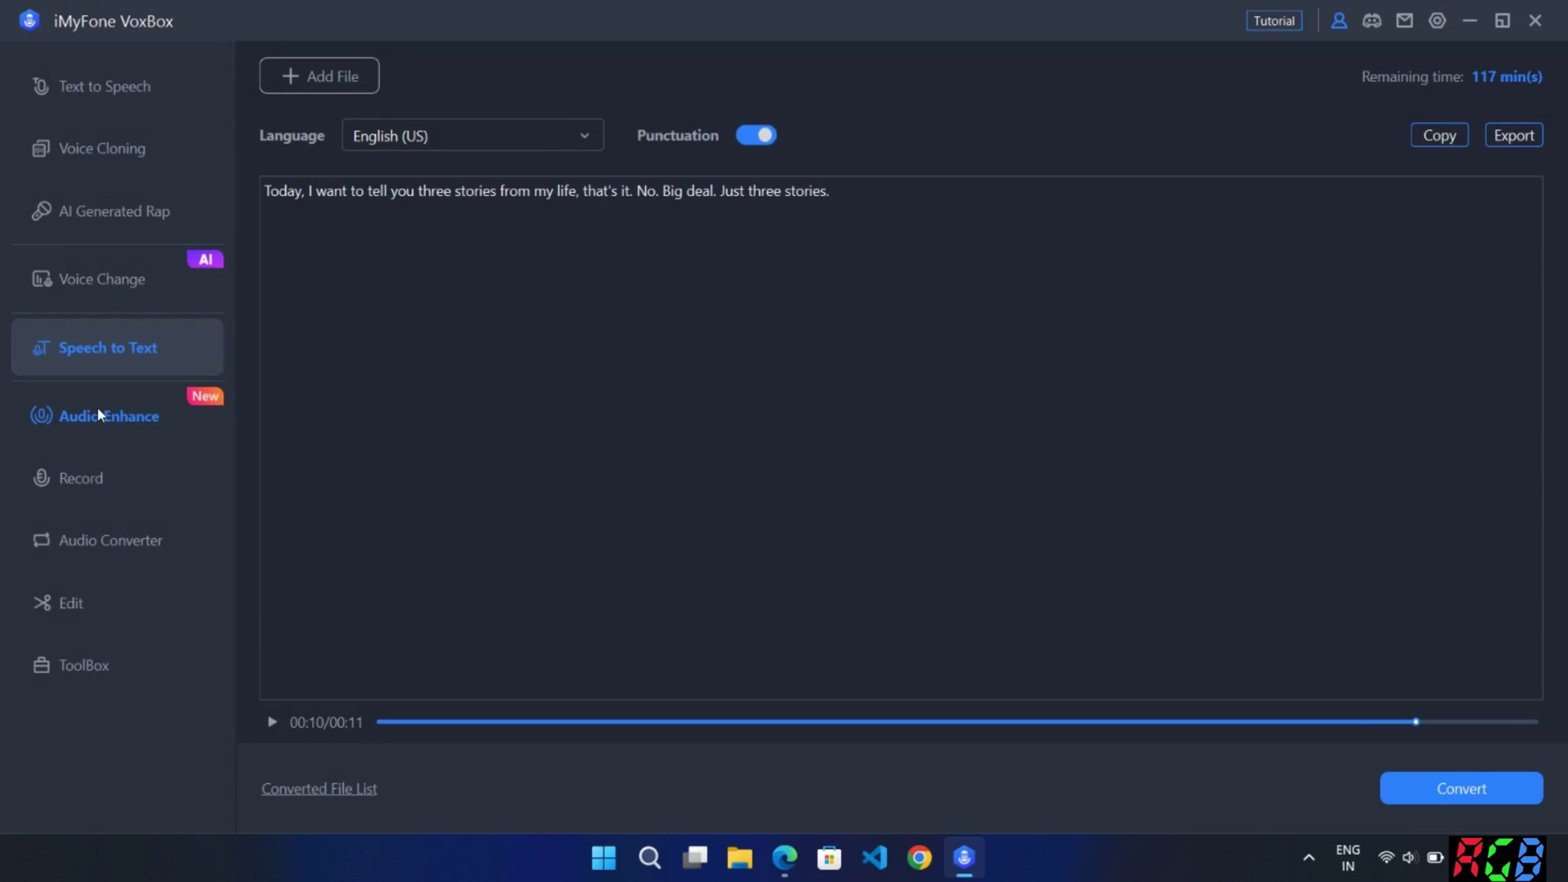
# In Audio Enhance, play the Before and After samples for noise reduction and Improve the quality.
pyautogui.click(98, 415)
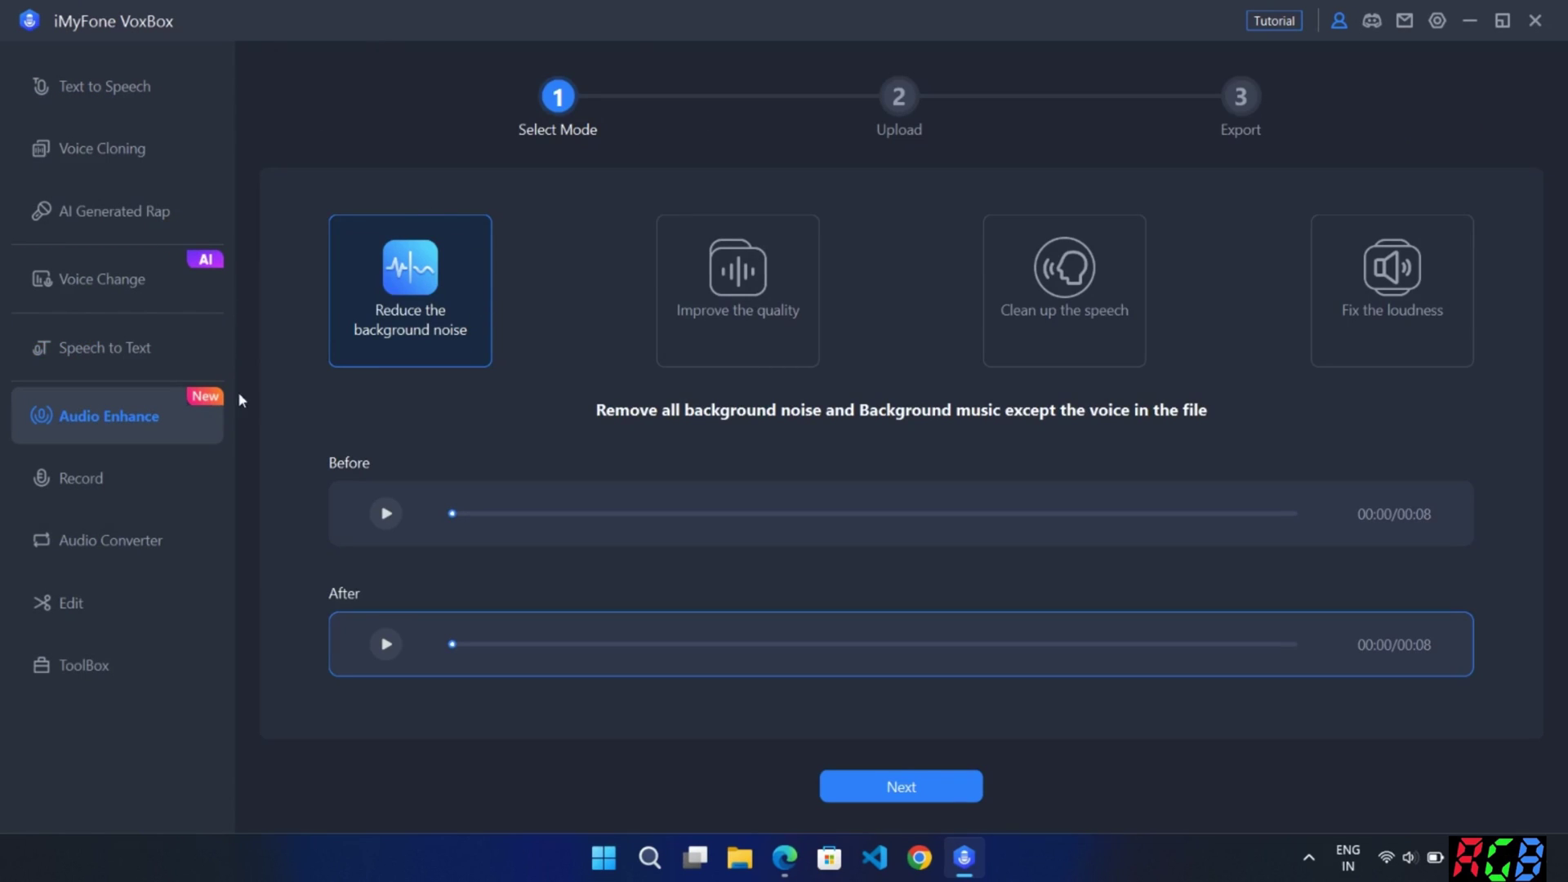
pyautogui.click(377, 526)
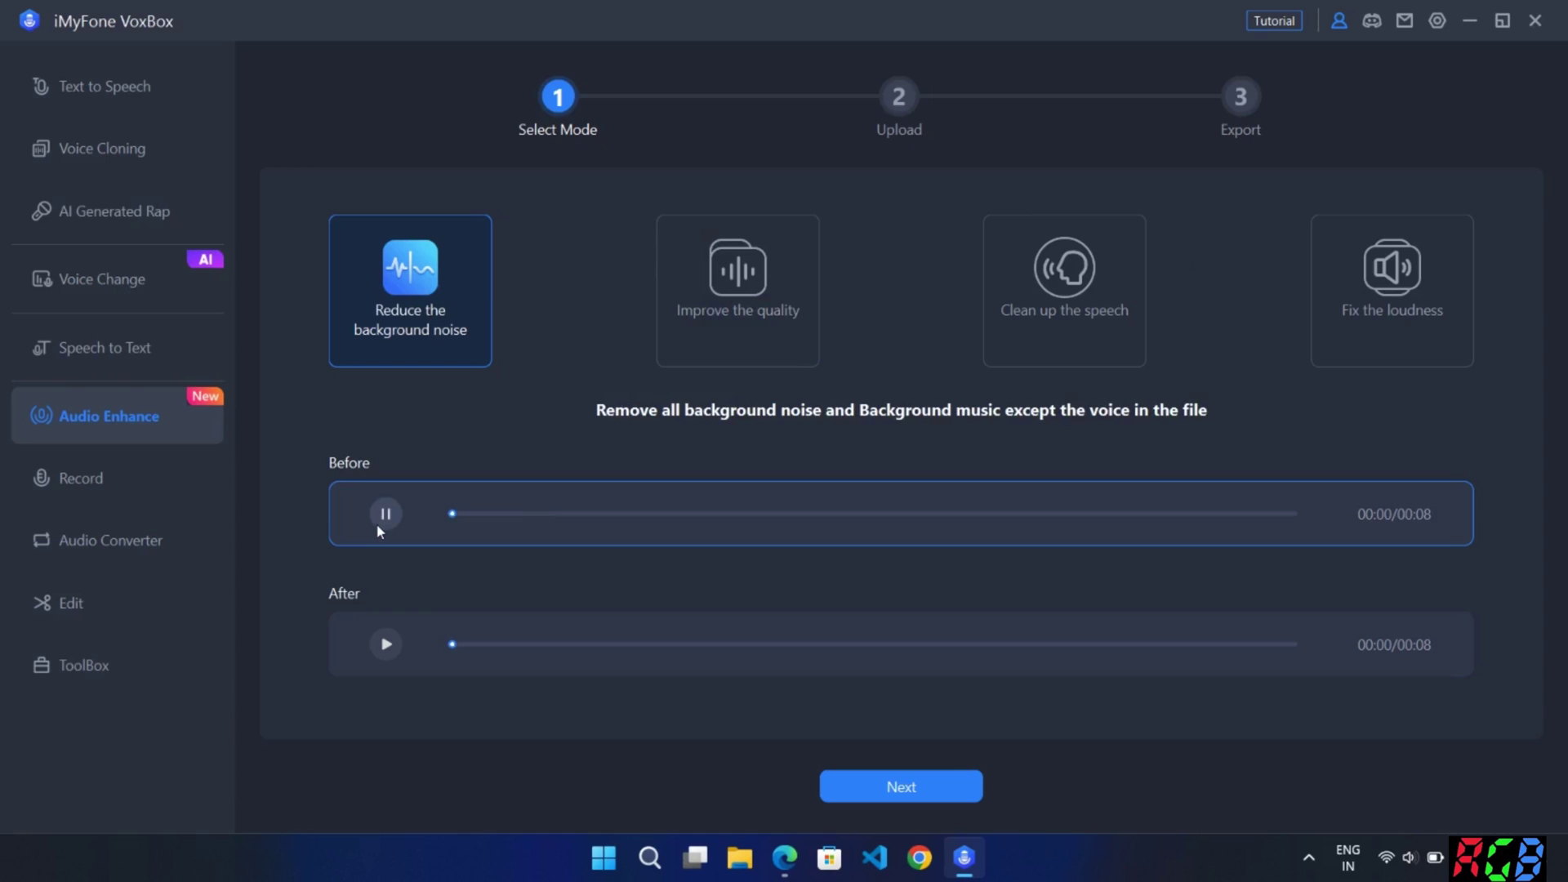
pyautogui.click(386, 645)
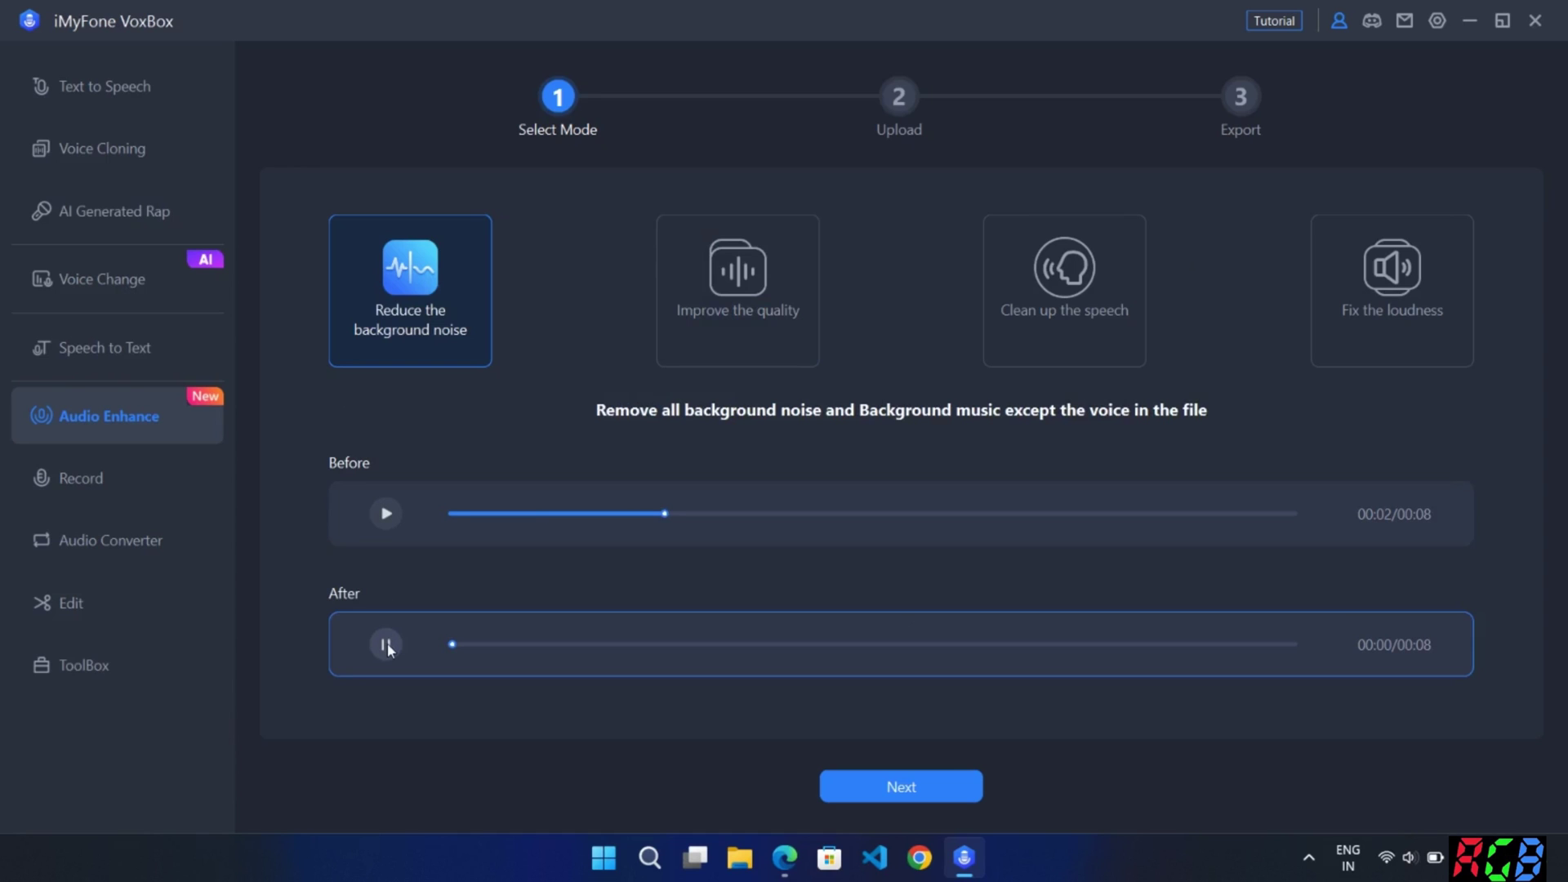
pyautogui.click(781, 308)
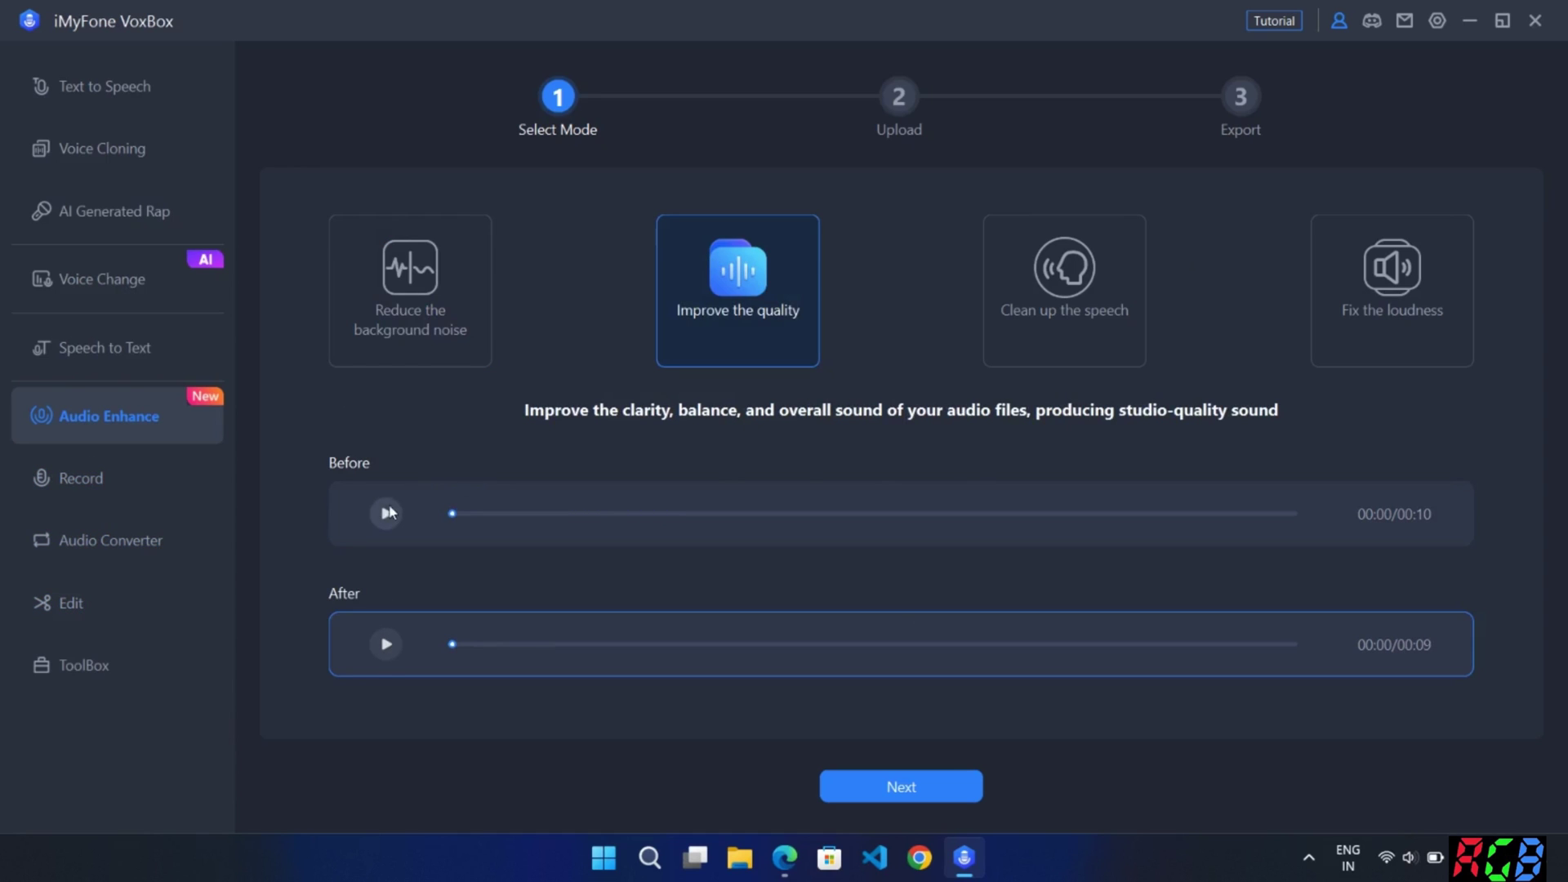
pyautogui.click(385, 512)
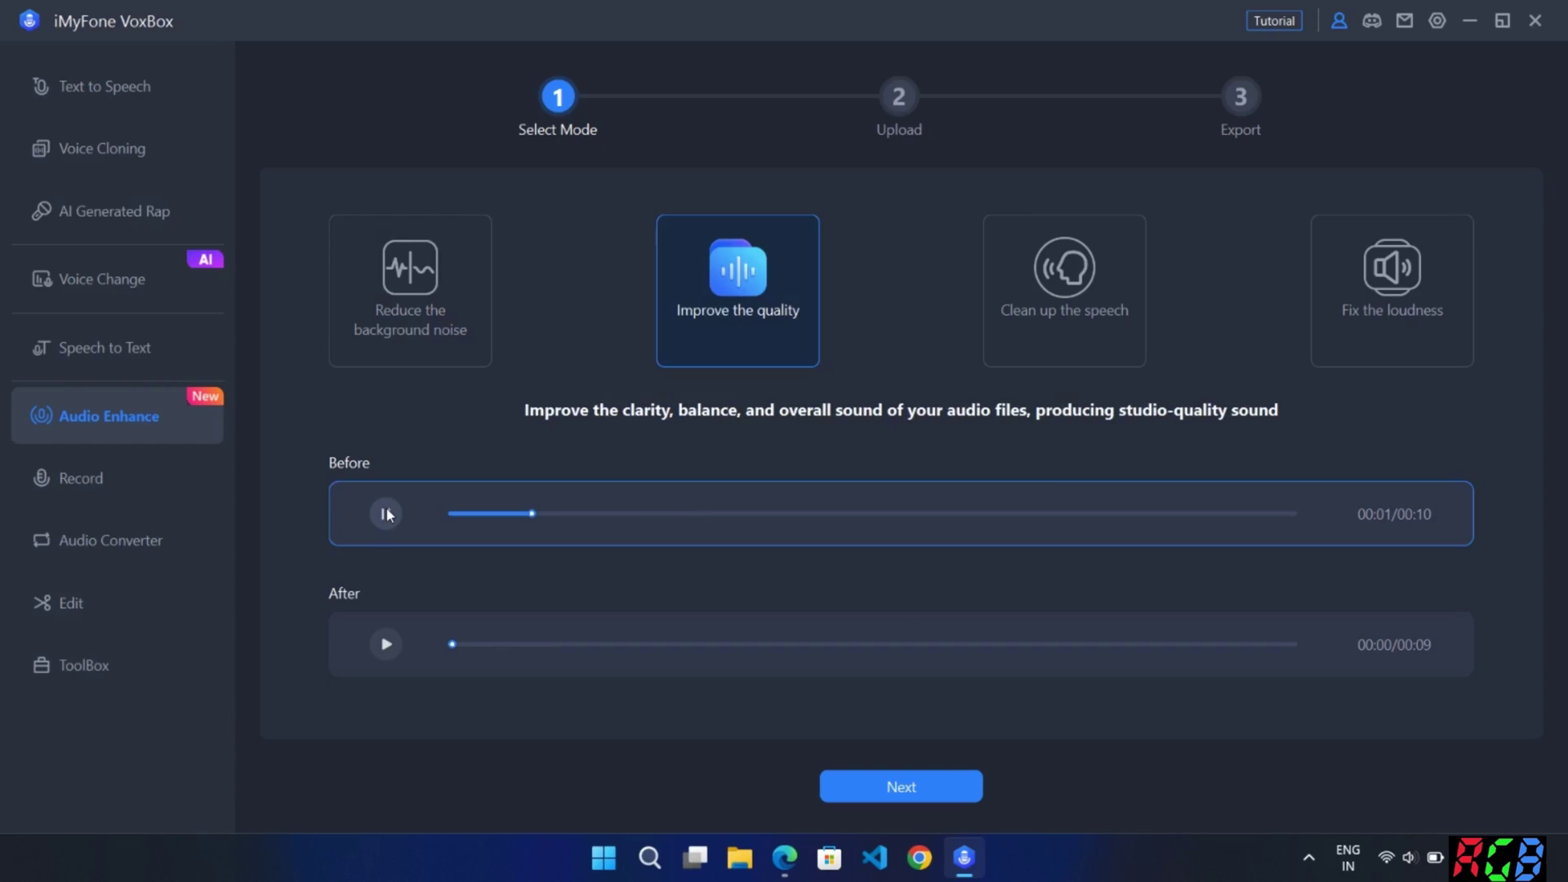
pyautogui.click(386, 514)
pyautogui.click(388, 650)
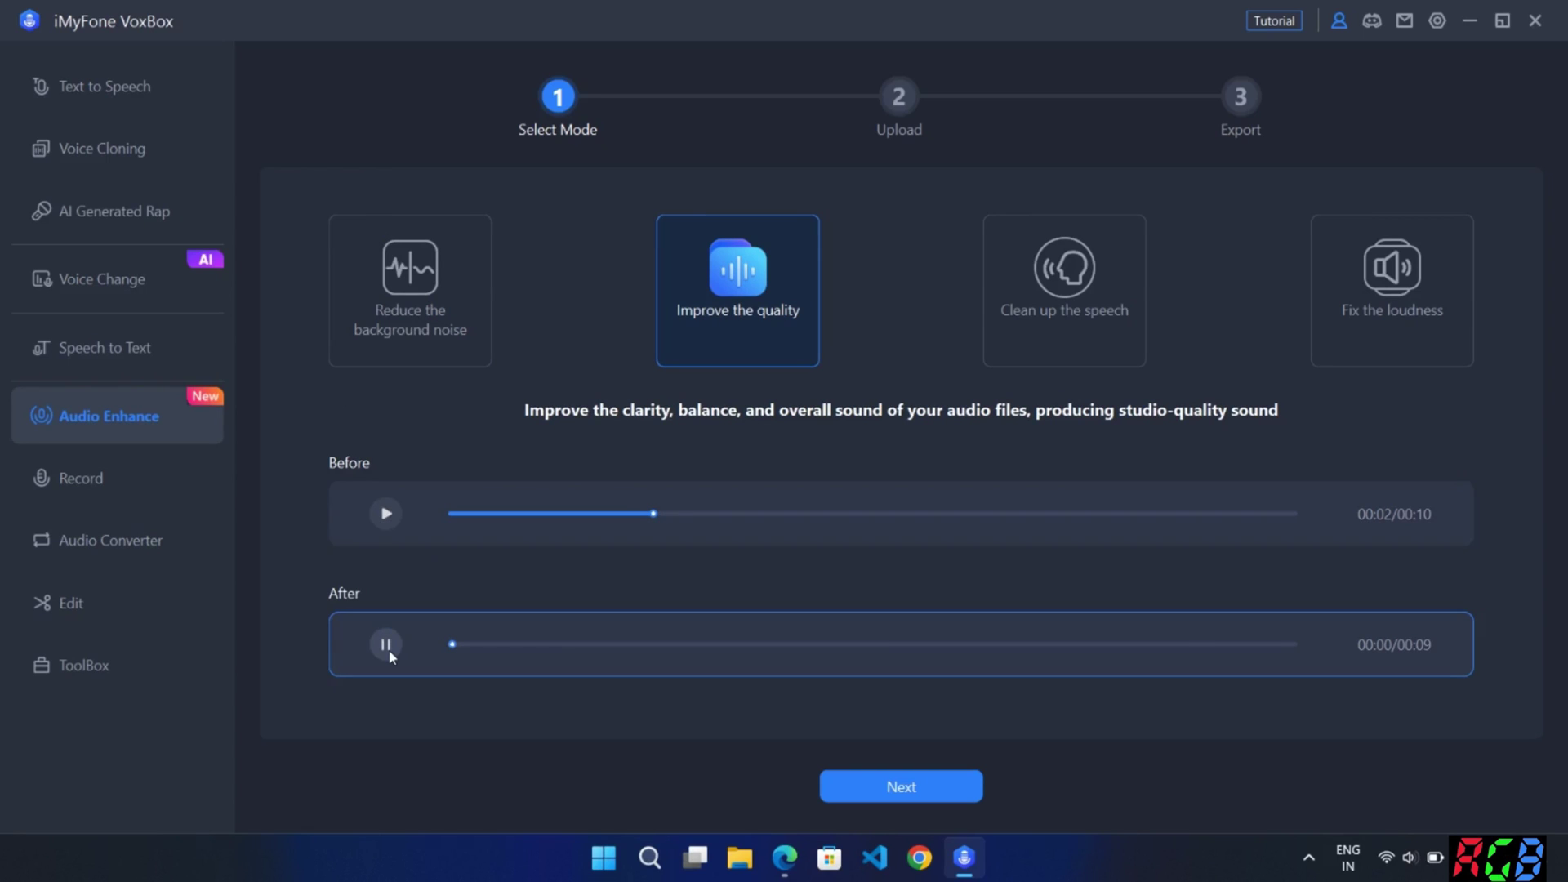
pyautogui.click(386, 645)
# Play the Before and After samples for Clean up the speech and Fix the loudness, then return to Text to Speech.
pyautogui.click(1064, 282)
pyautogui.click(386, 513)
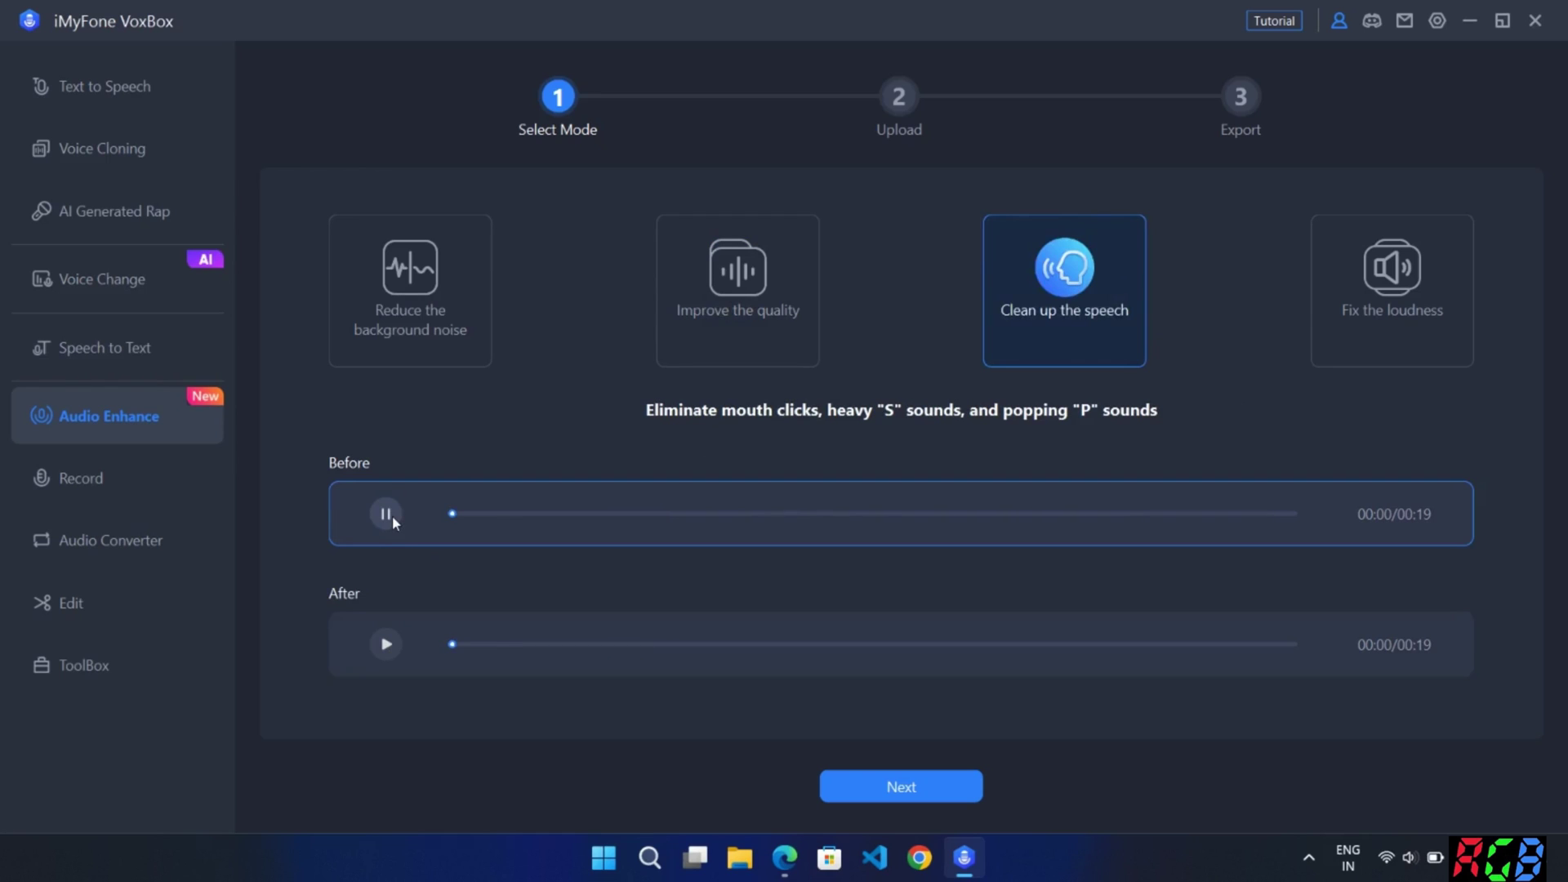
pyautogui.click(391, 646)
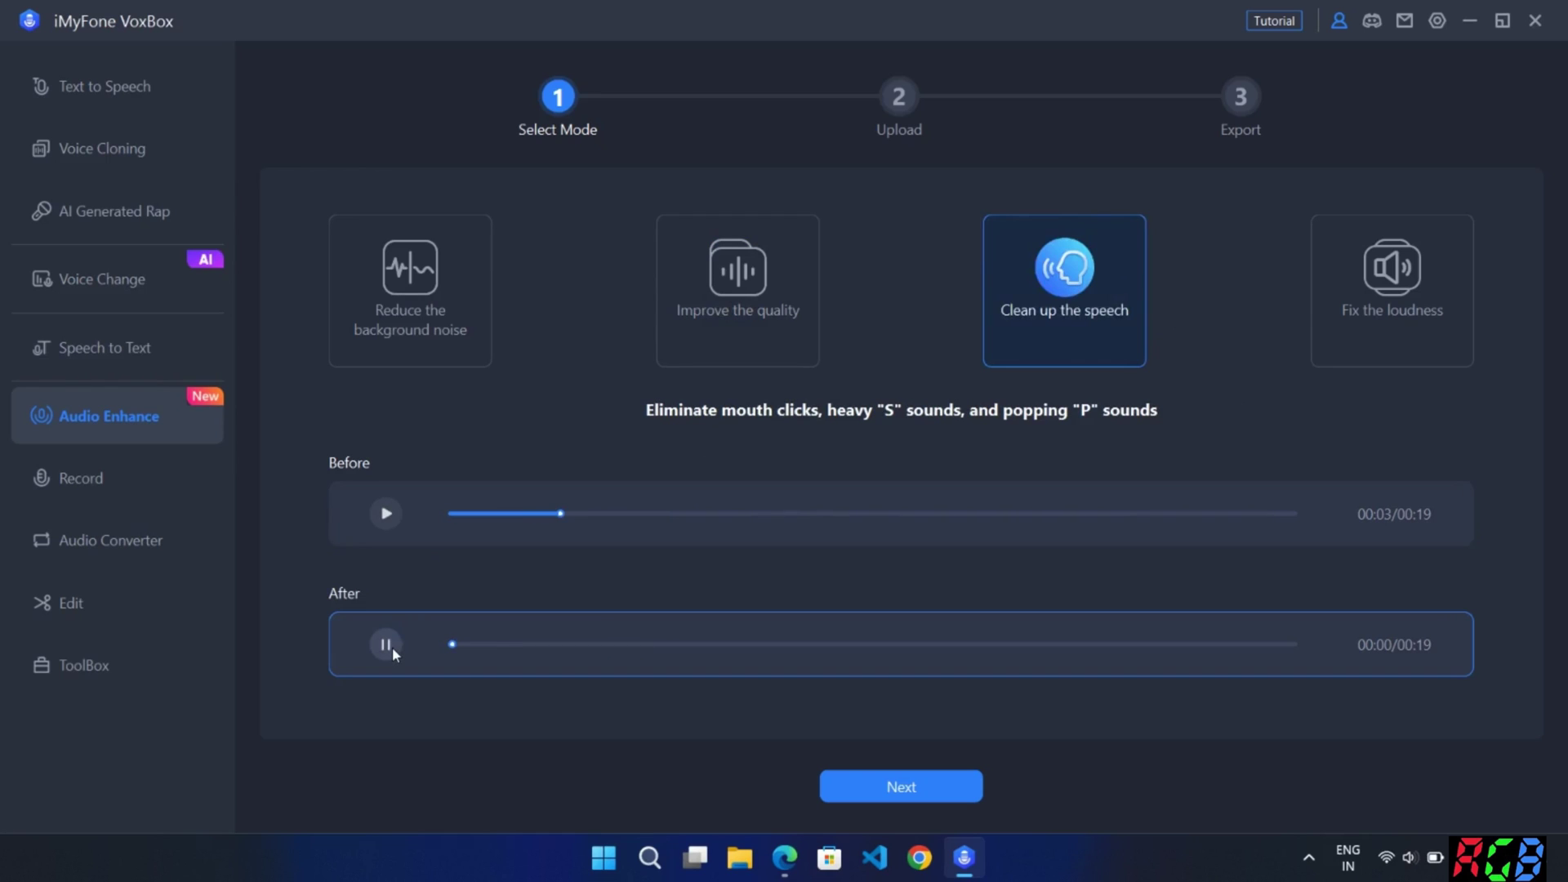
pyautogui.click(1389, 293)
pyautogui.click(384, 514)
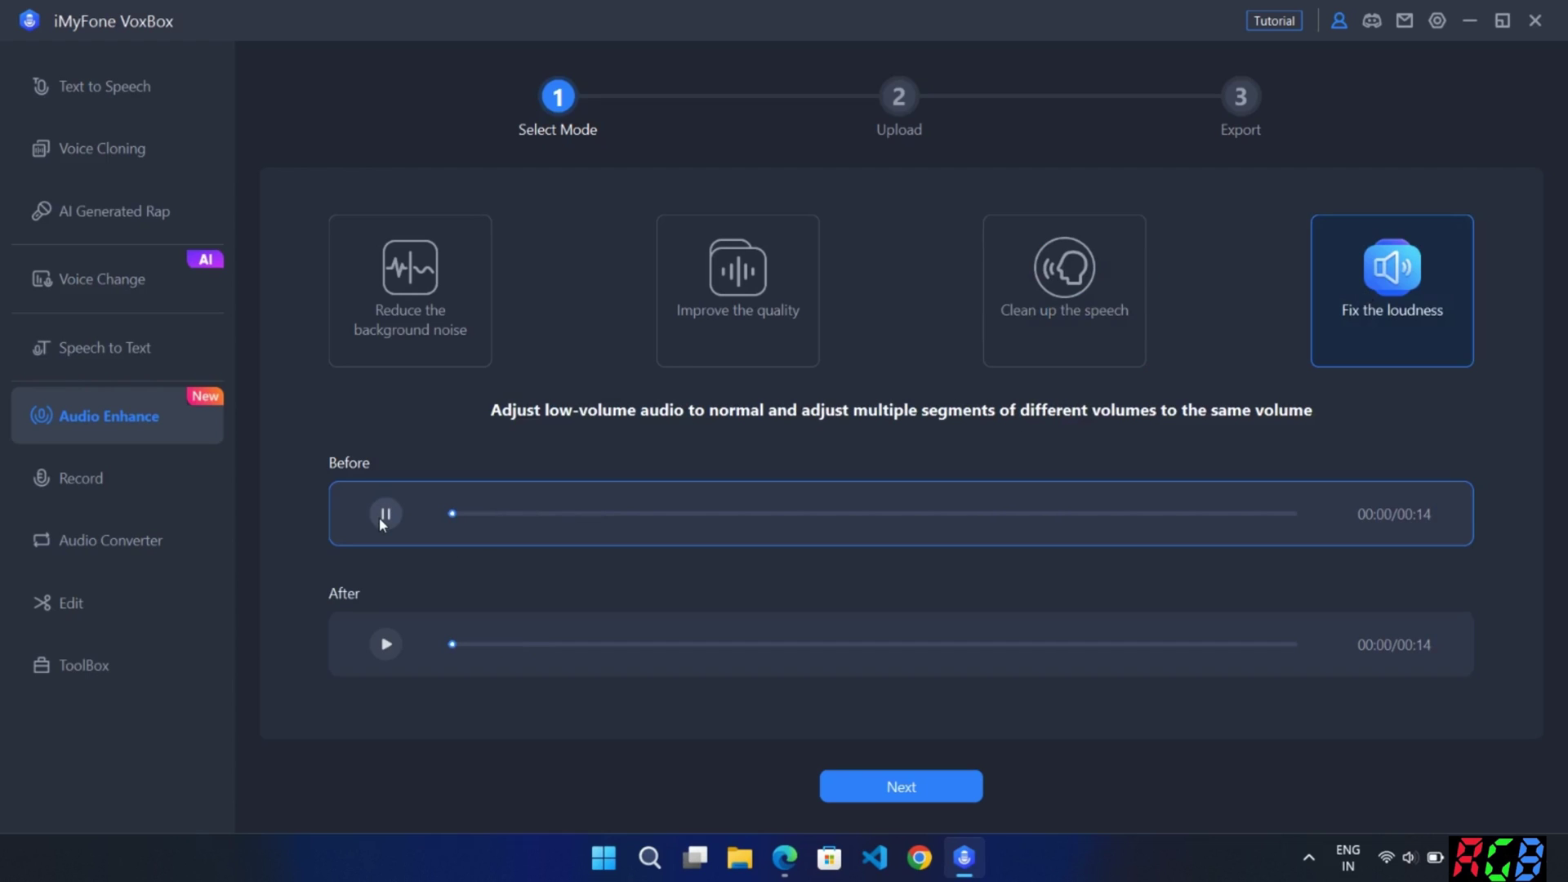
pyautogui.click(385, 645)
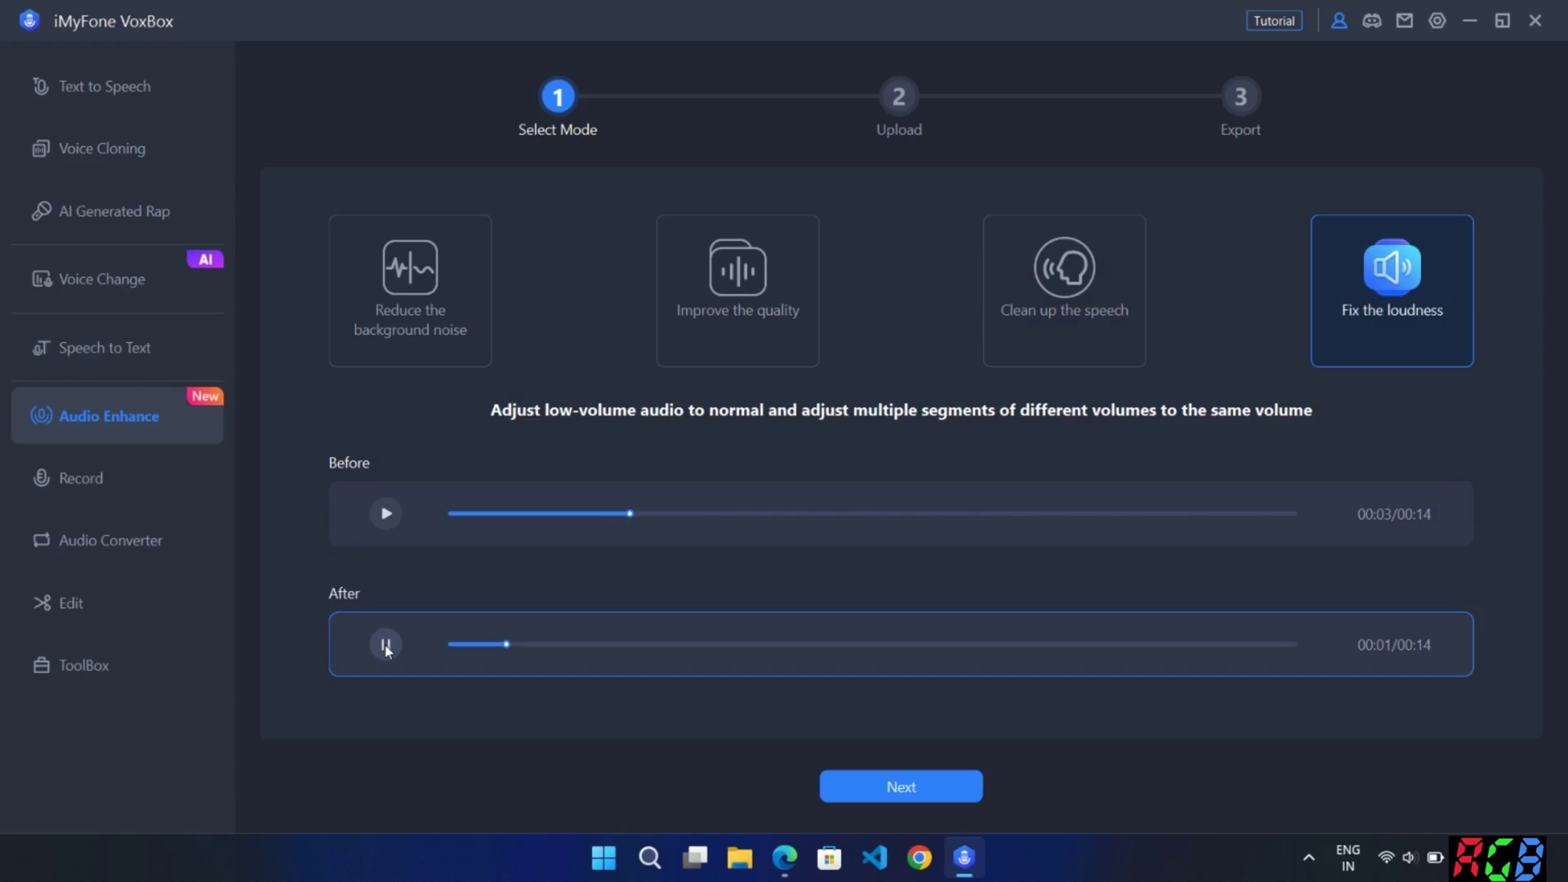
pyautogui.click(924, 776)
pyautogui.click(158, 109)
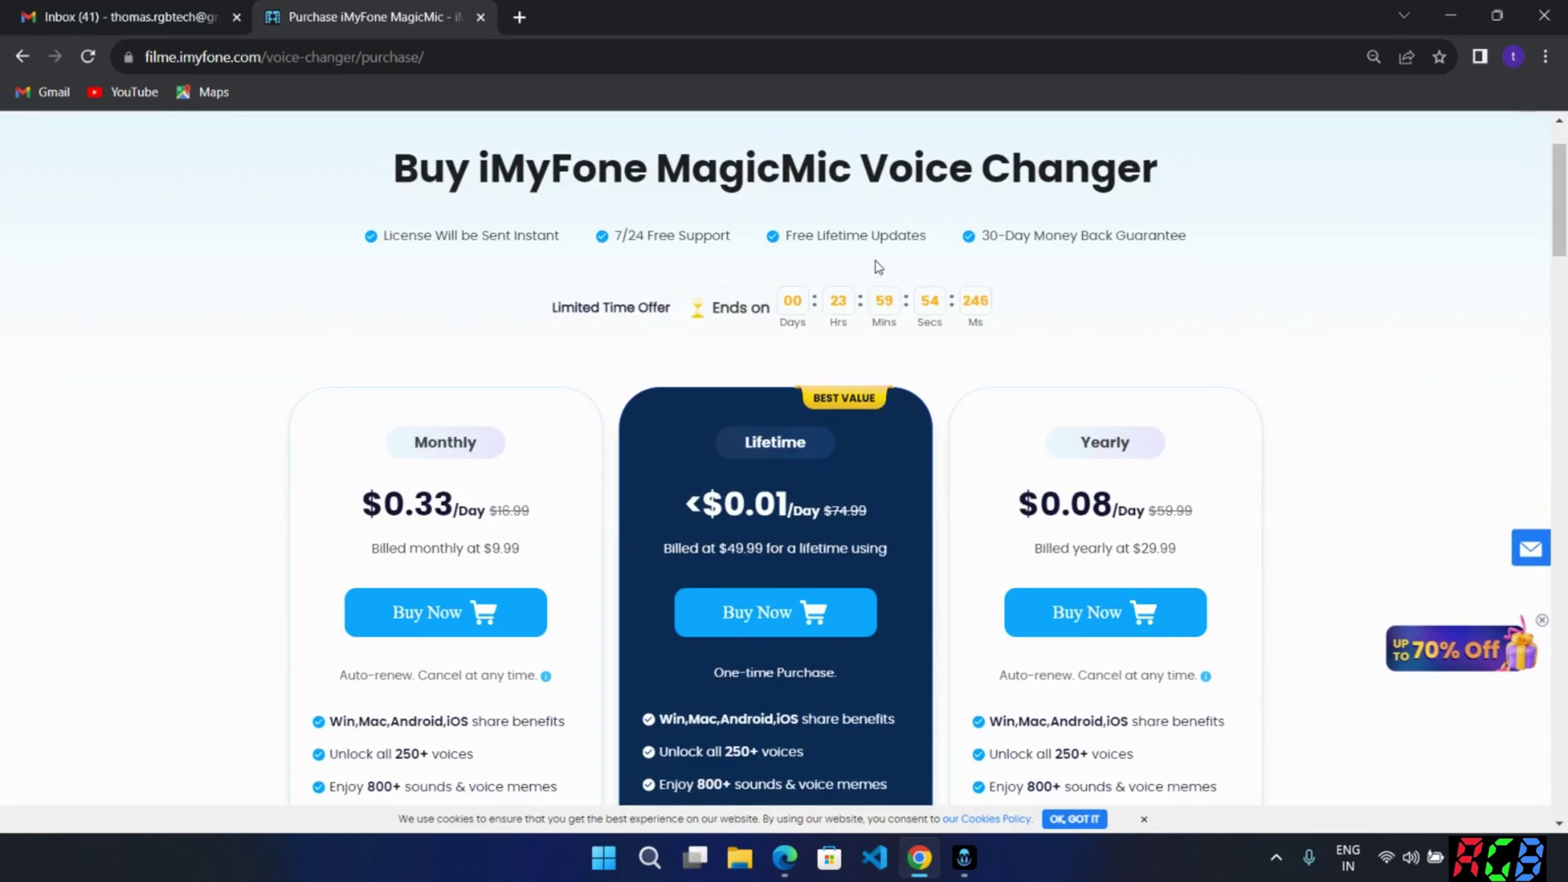
# Scroll down the MagicMic purchase page to review the plan features.
pyautogui.scroll(-2, 245, 637)
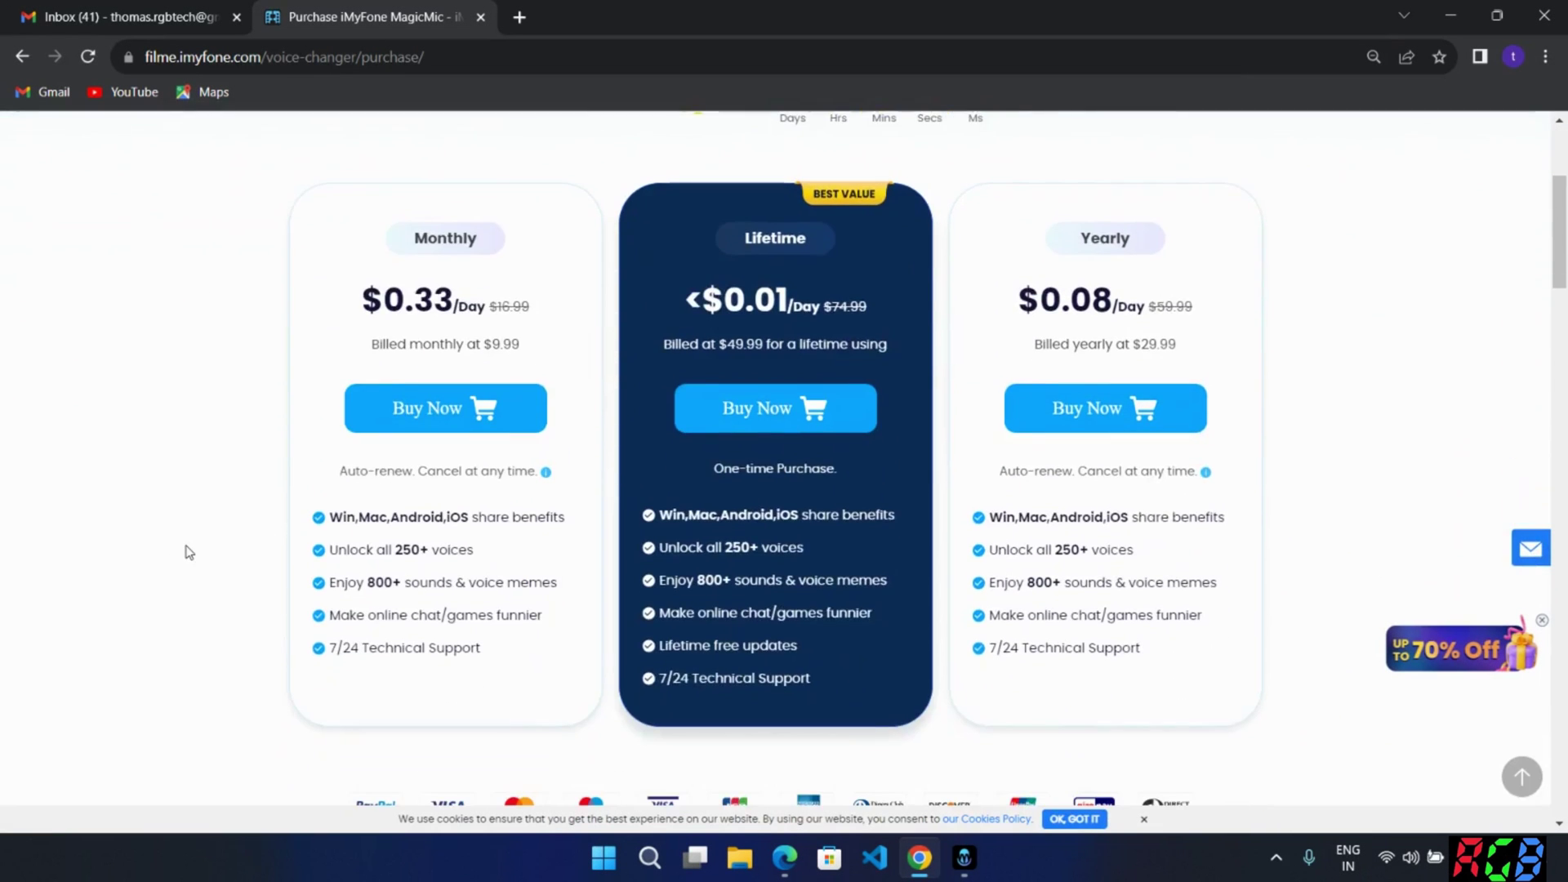